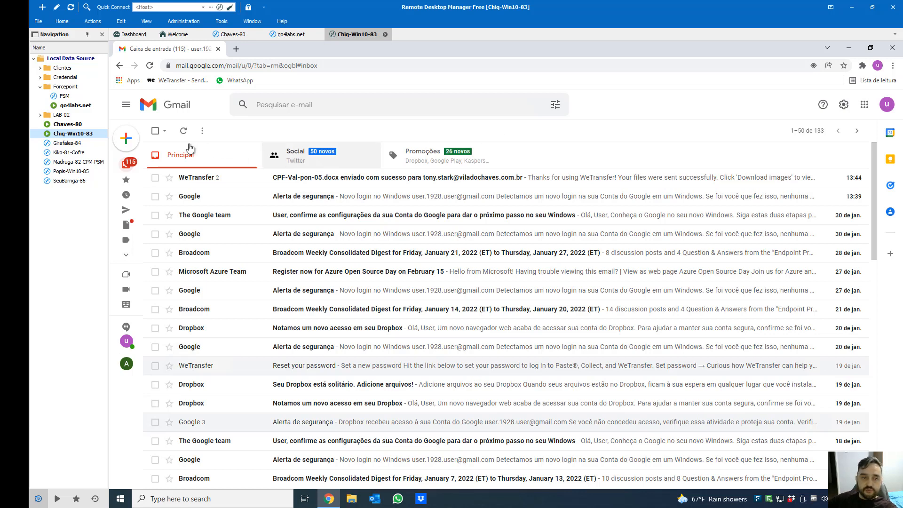
Start a new Gmail message and bring up the file picker for an attachment
left_click(131, 145)
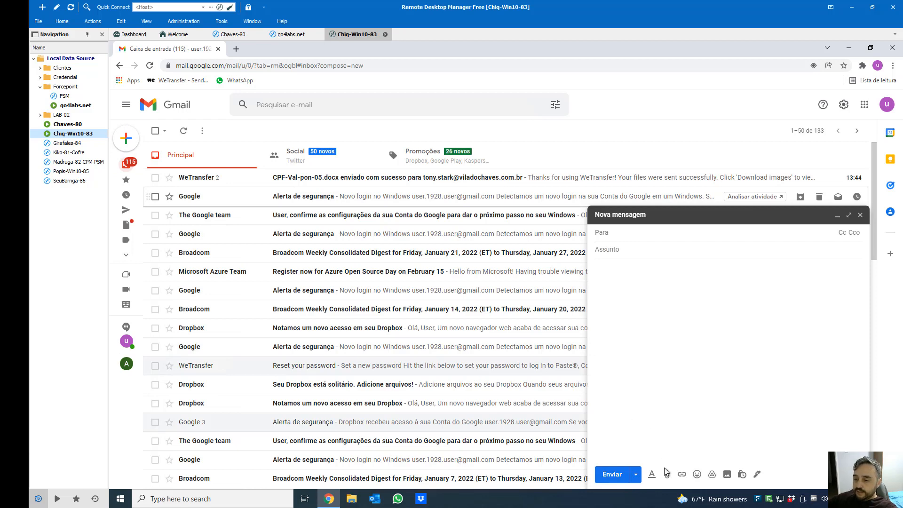
left_click(666, 473)
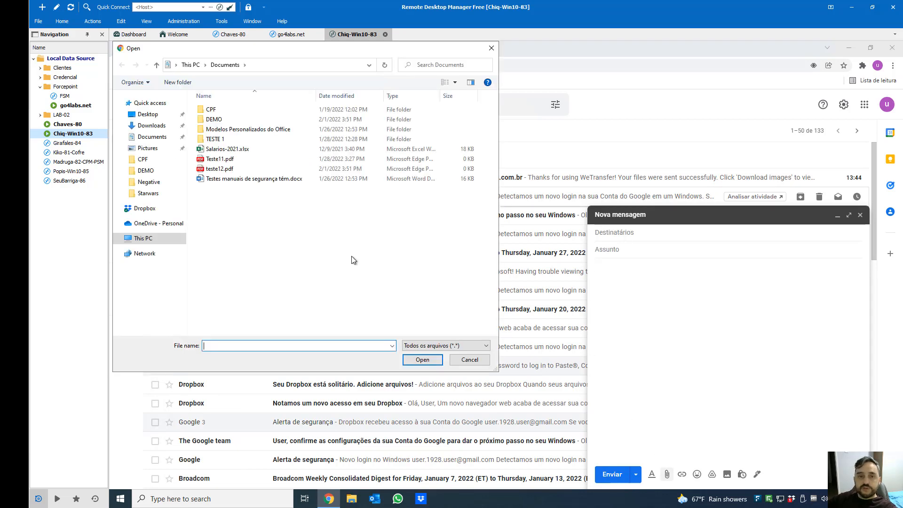
Attach CPF-Val-pon-01.docx from the DEMO folder and reopen the file picker
double_click(260, 119)
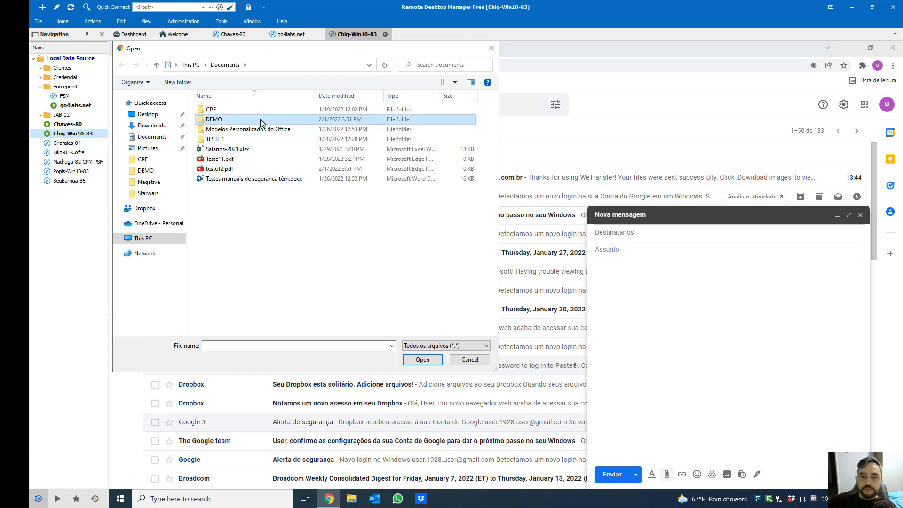
left_click(233, 142)
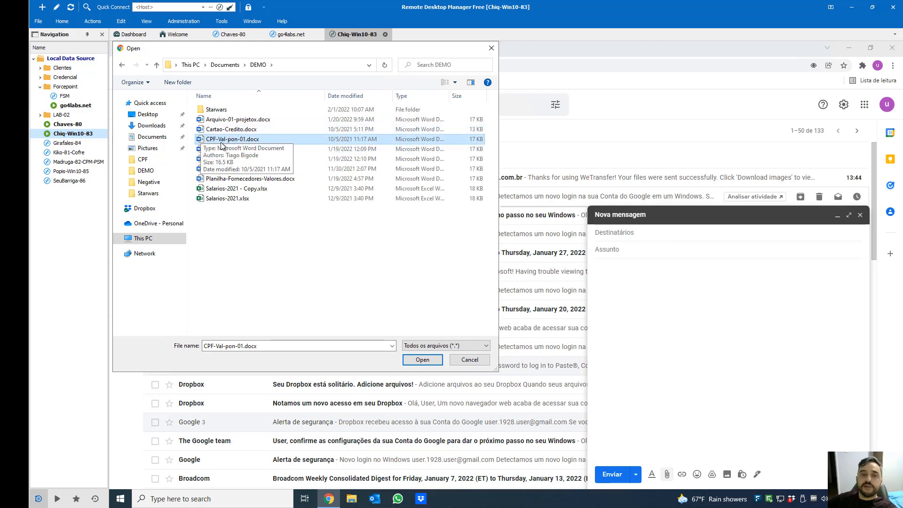
double_click(229, 140)
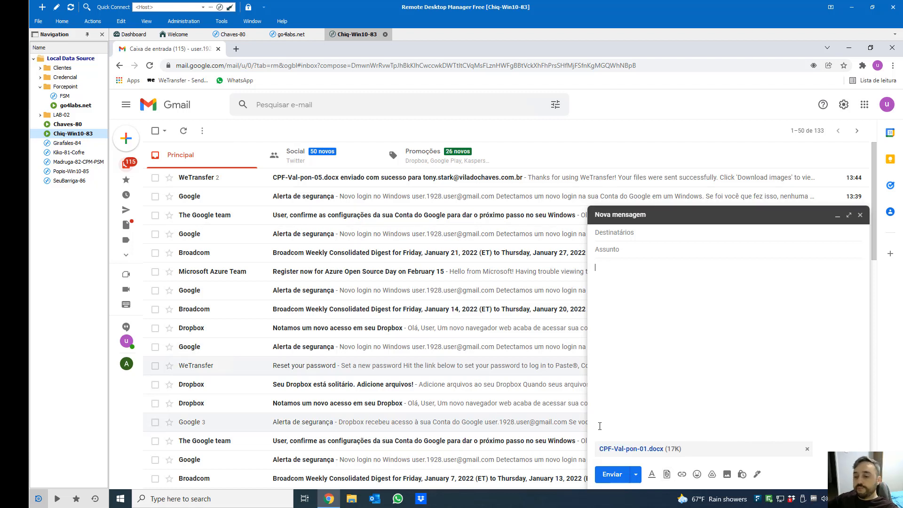
left_click(667, 474)
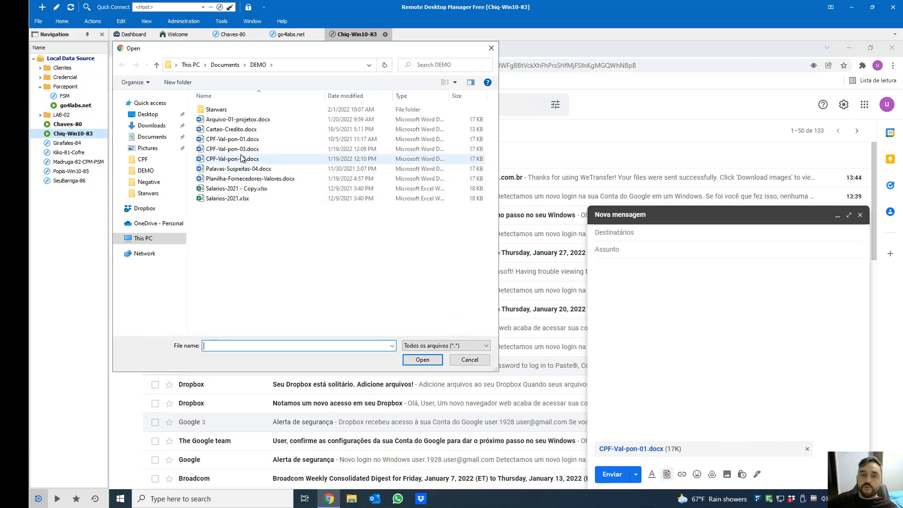
Attach CPF-Val-pon-03.docx, which triggers the Forcepoint Action required prompt
left_click(236, 152)
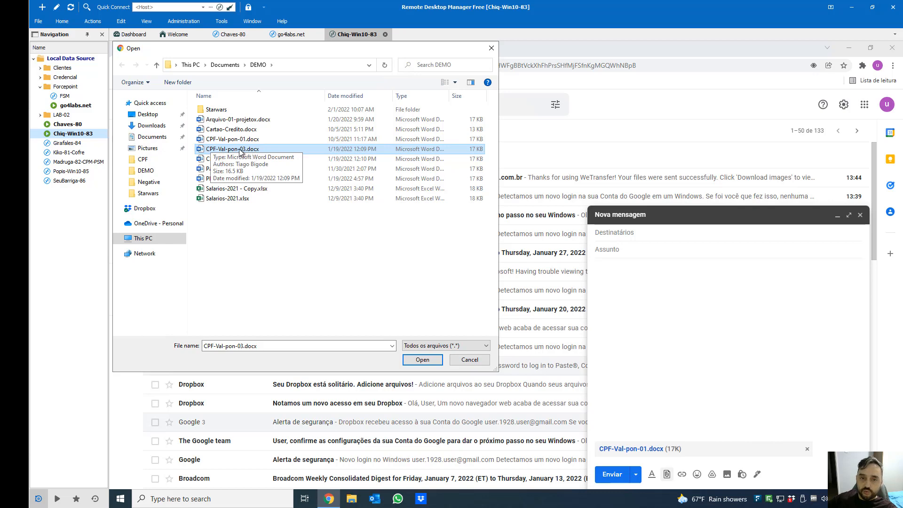
double_click(239, 149)
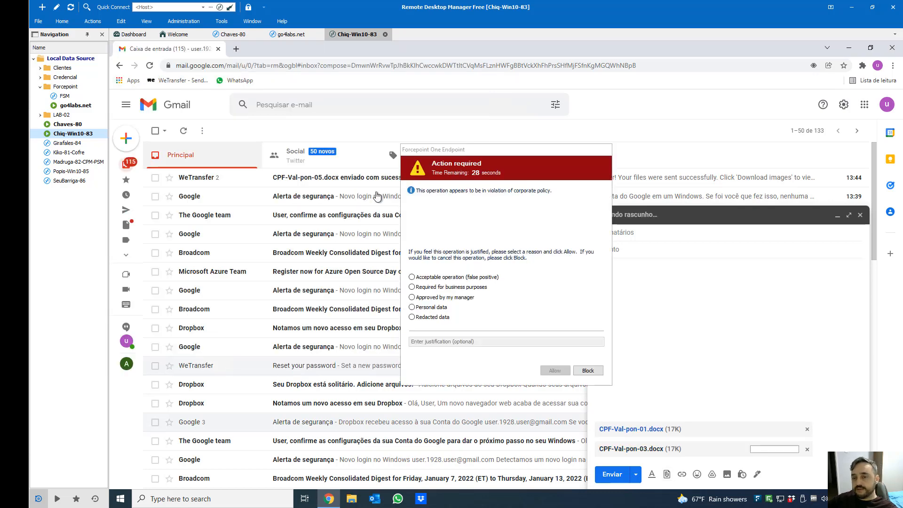
left_click_drag(472, 163, 341, 155)
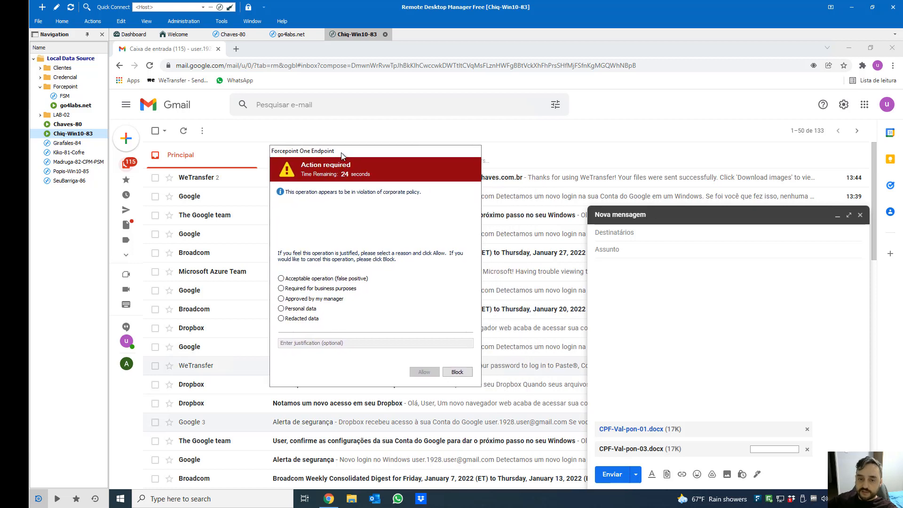
Justify CPF-Val-pon-03.docx as required for business purposes on both Forcepoint prompts and allow it
left_click(313, 299)
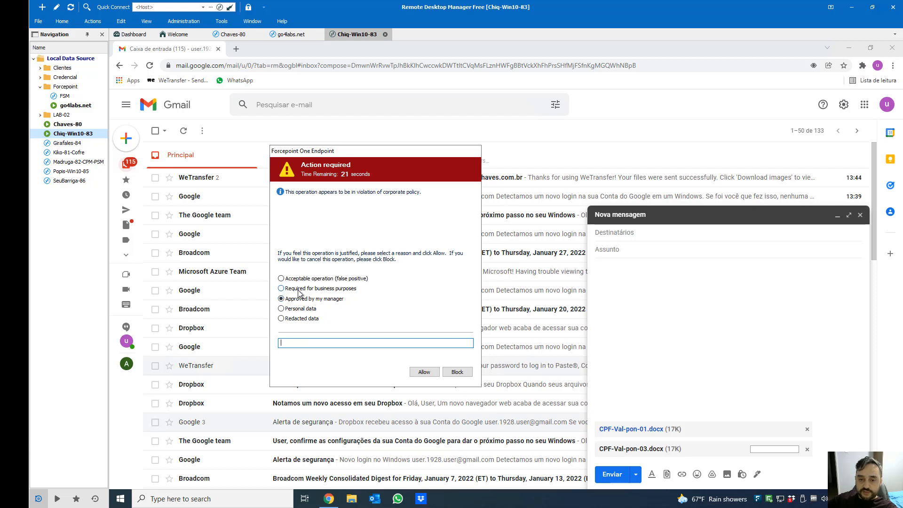
left_click(295, 289)
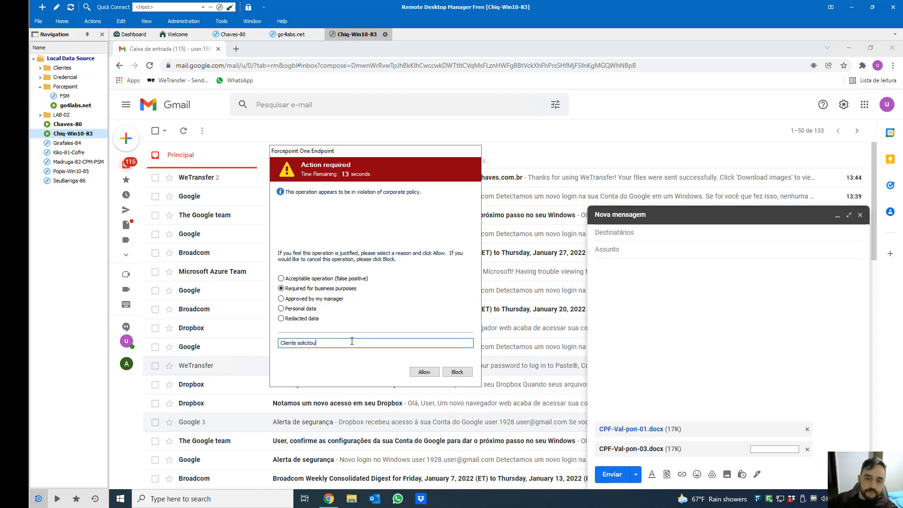
left_click(424, 372)
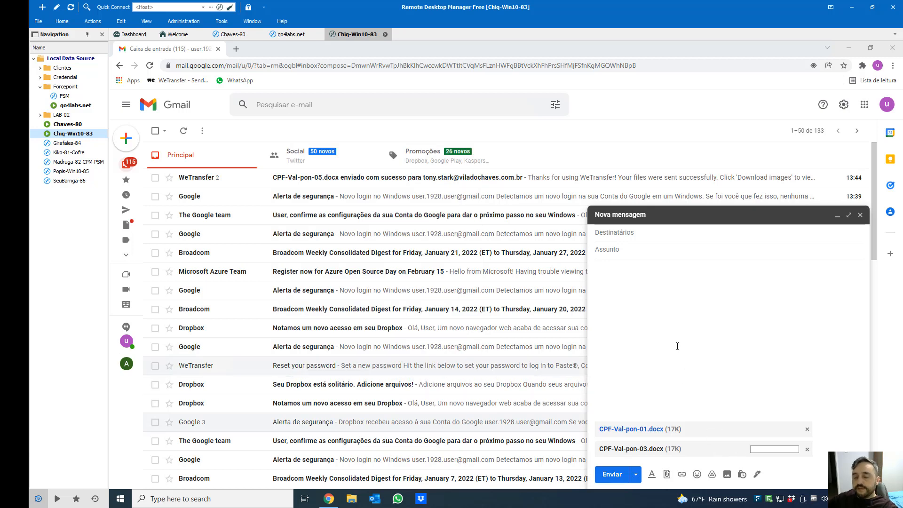
left_click(455, 297)
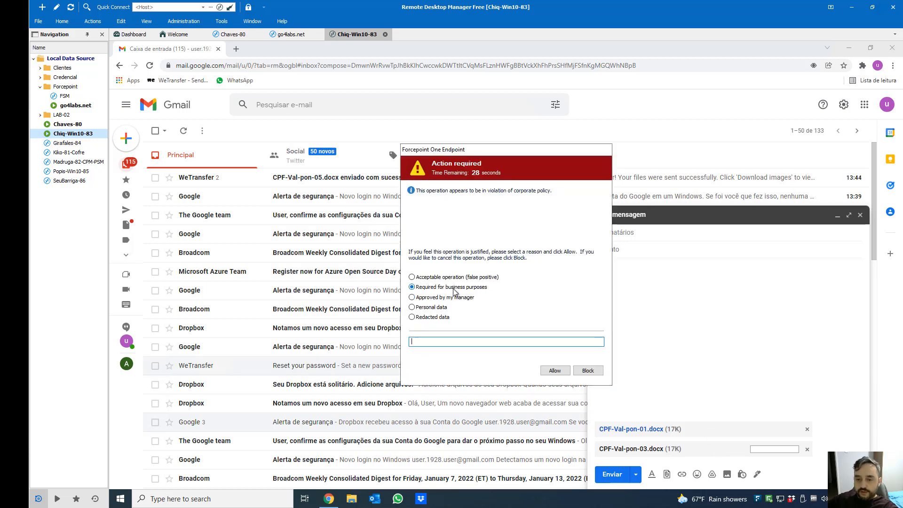
left_click(549, 371)
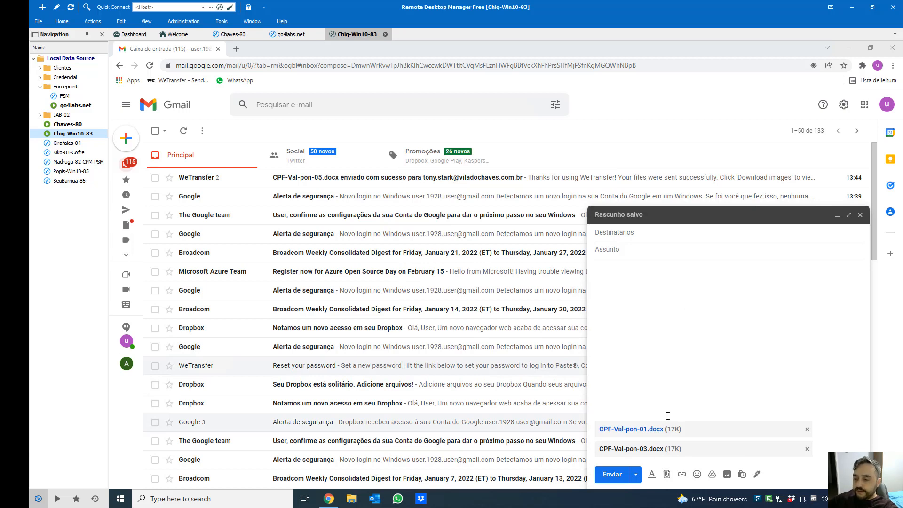
left_click(667, 474)
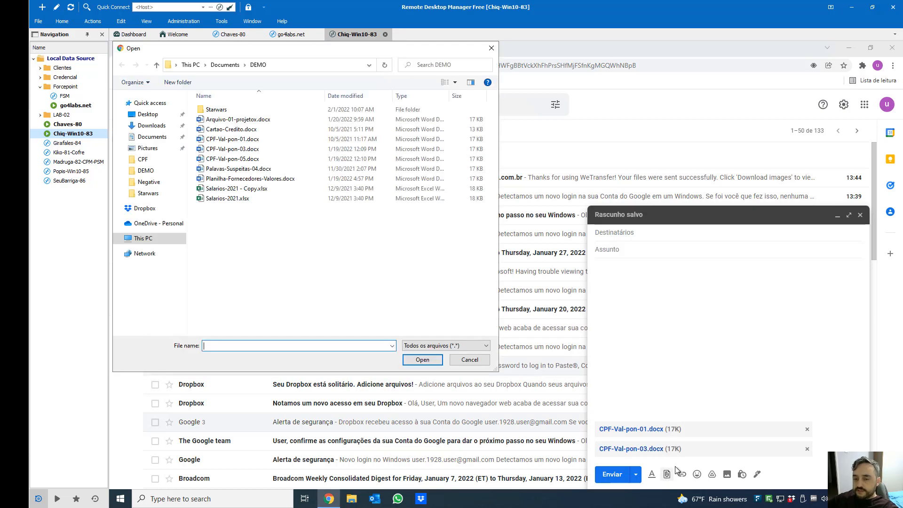
Try attaching CPF-Val-pon-05.docx (blocked), then remove all three CPF attachments from the draft
left_click(239, 162)
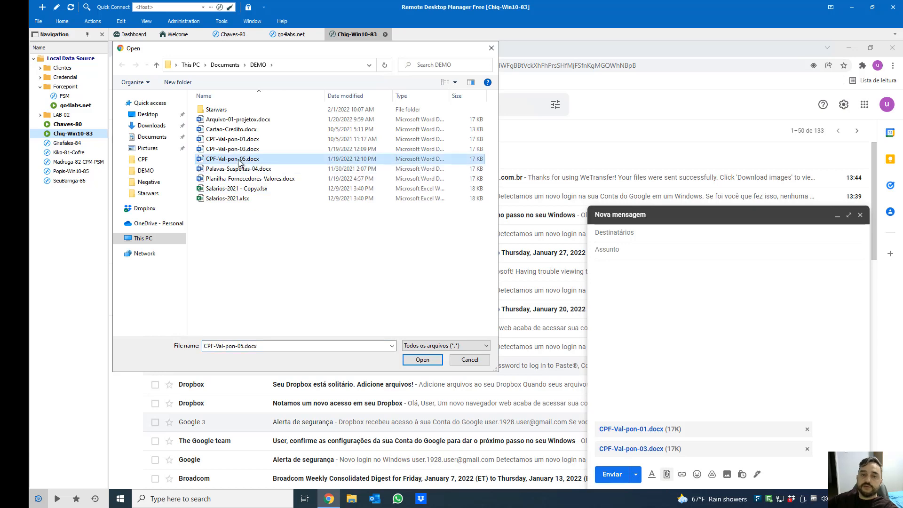
double_click(240, 163)
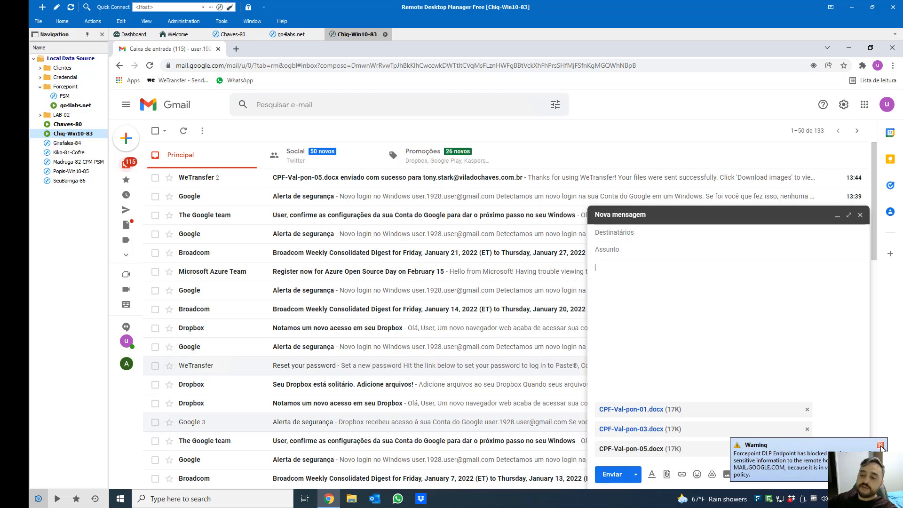
left_click(808, 449)
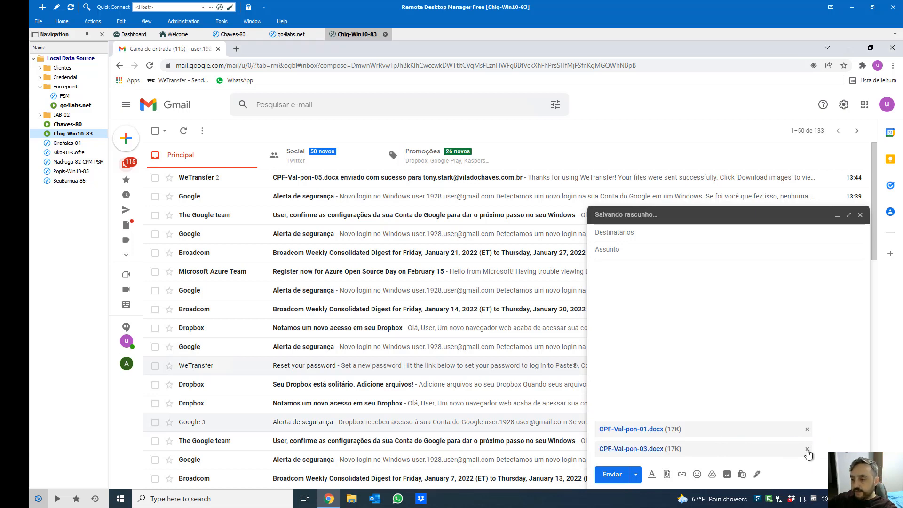
left_click(808, 449)
left_click(807, 448)
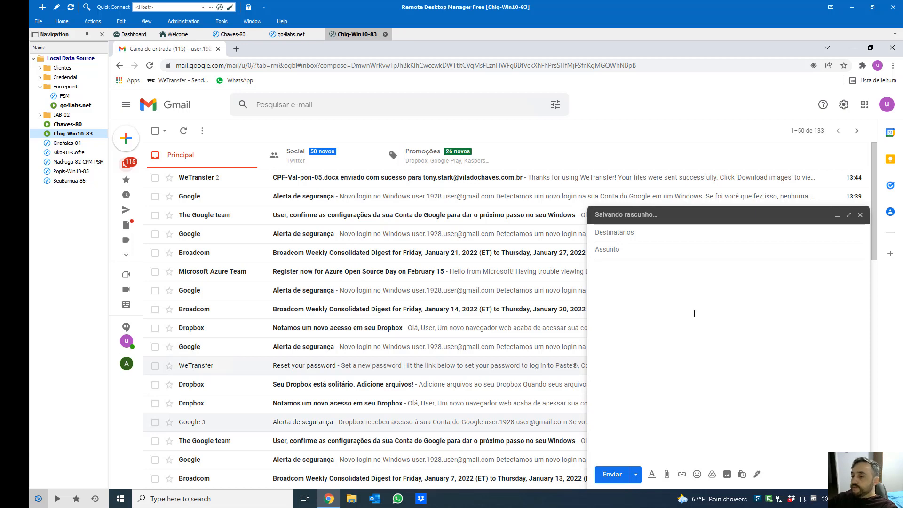
left_click(351, 499)
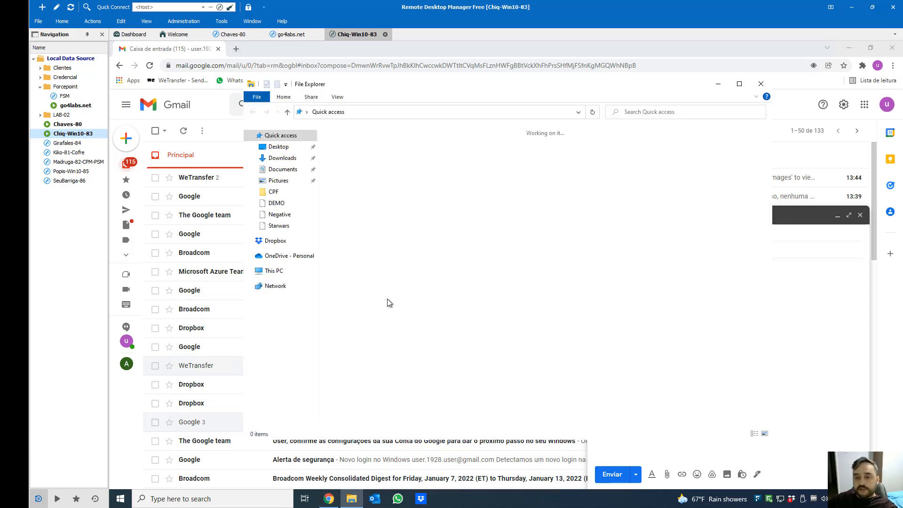
Open CPF-Val-pon-05.docx from Documents\DEMO in Word, copy all its text, and return to the message body
left_click(283, 169)
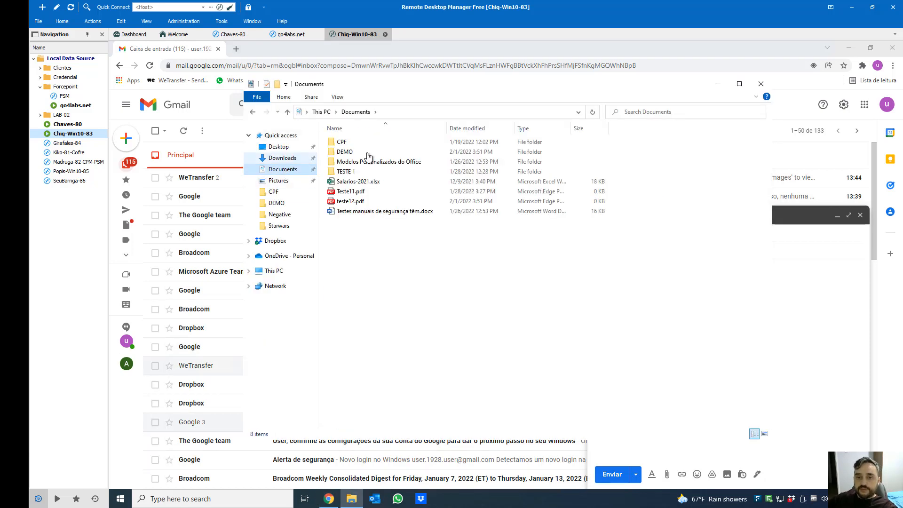
double_click(363, 152)
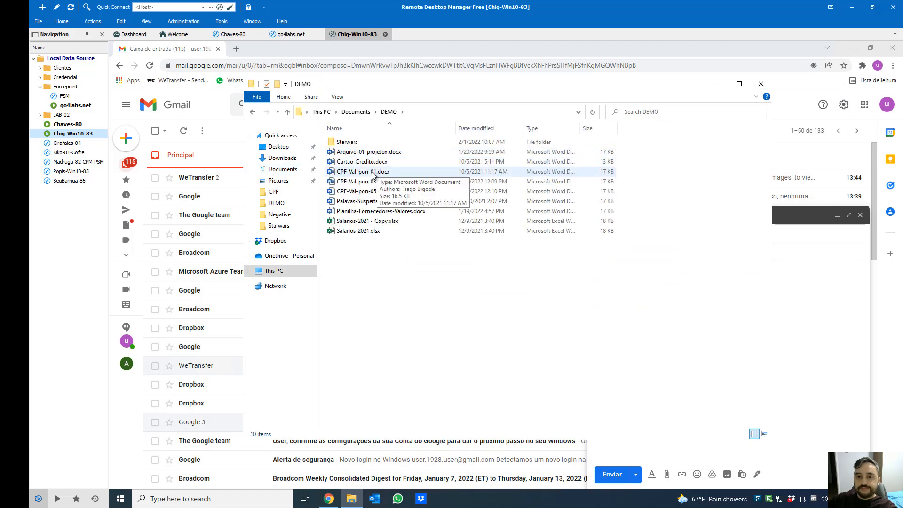
double_click(379, 193)
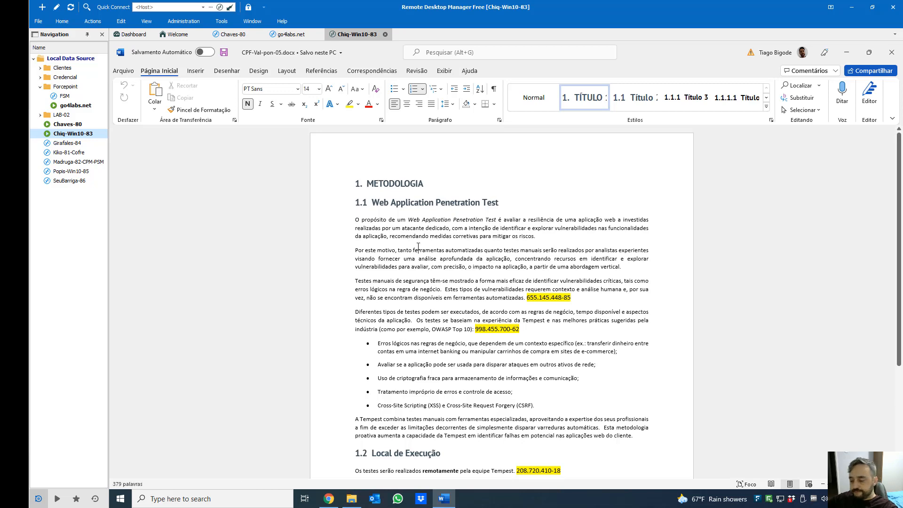
key("ctrl+a")
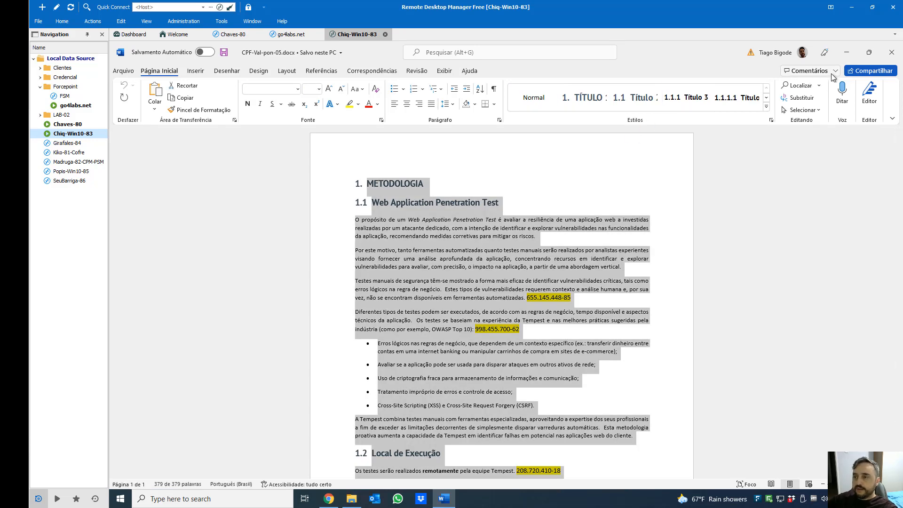
left_click(846, 54)
left_click(821, 333)
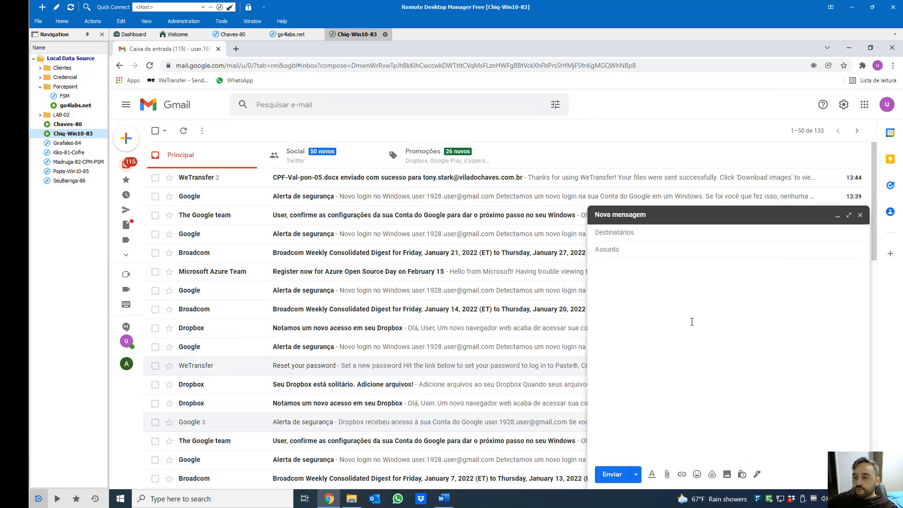
Paste the copied text into the message body, which Forcepoint blocks, then close Word
key("ctrl+v")
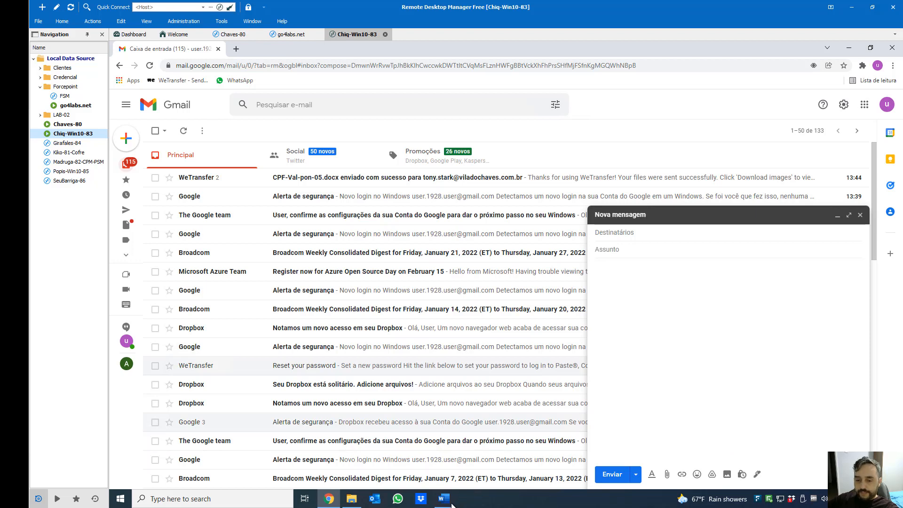
key("alt+Tab")
left_click(891, 52)
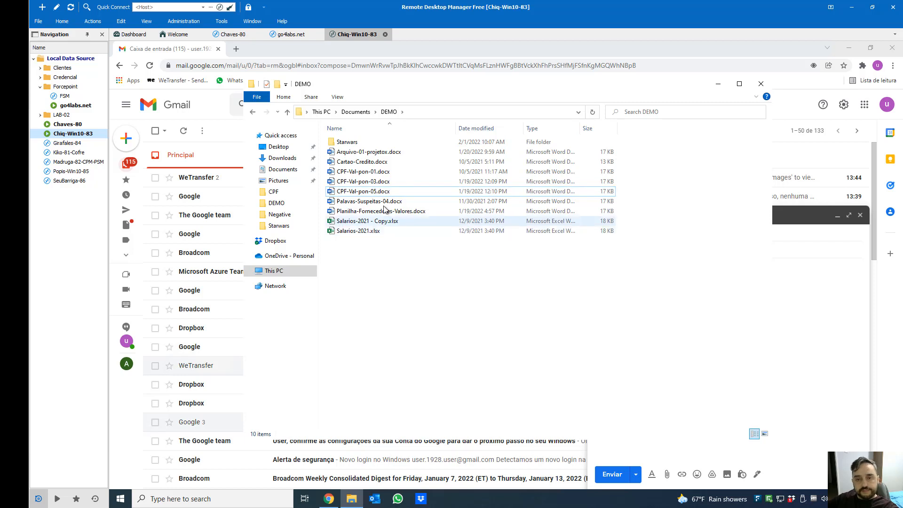
Duplicate CPF-Val-pon-05.docx and rename the copy to 'CPF-Val-pon-05 - Copy.jpg'
key("ctrl+v")
left_click(394, 195)
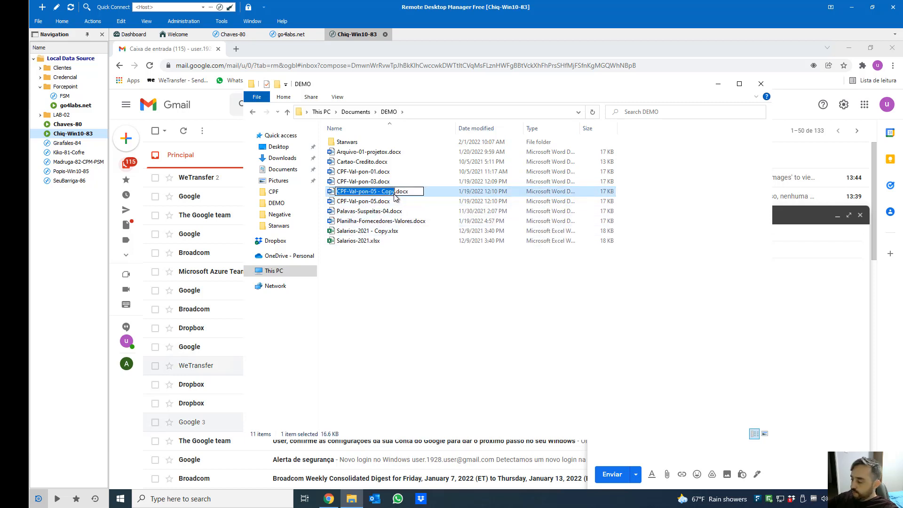
key("End")
key("BackSpace")
key("BackSpace")
key("BackSpace")
key("BackSpace")
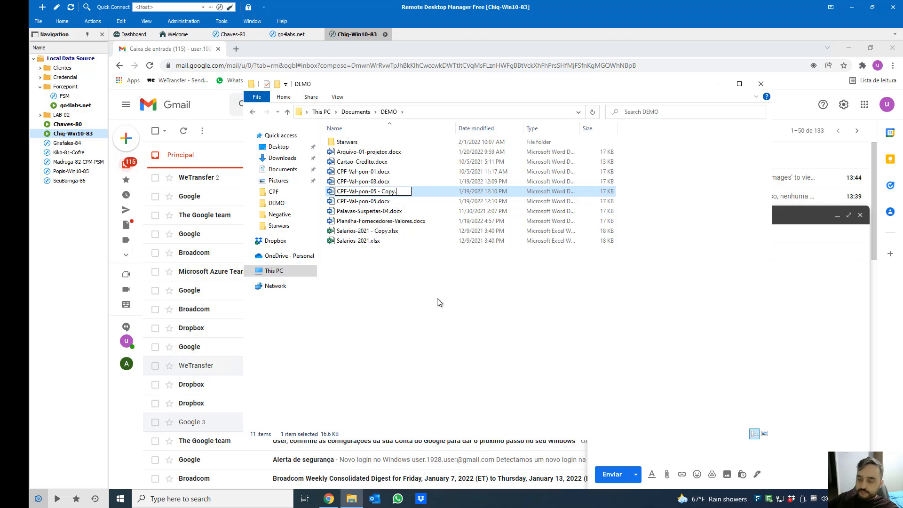
type("jpg")
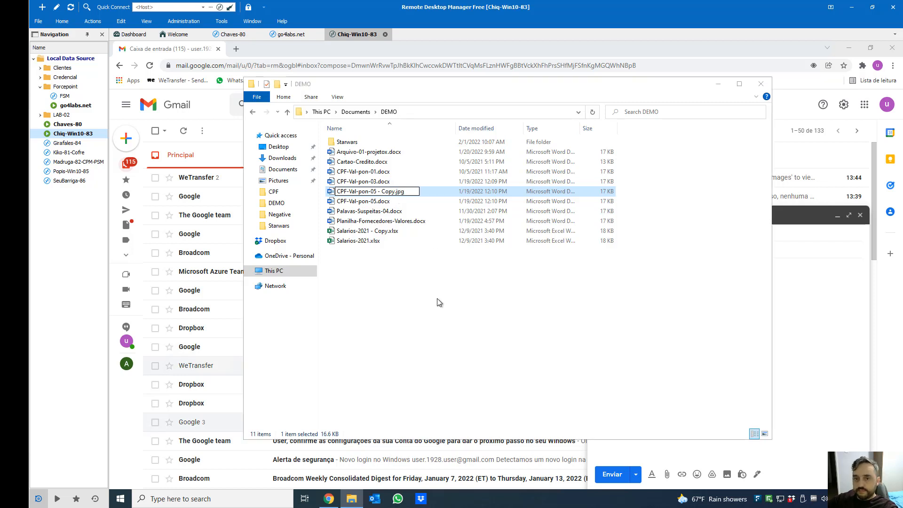
key("Return")
left_click(549, 273)
right_click(381, 267)
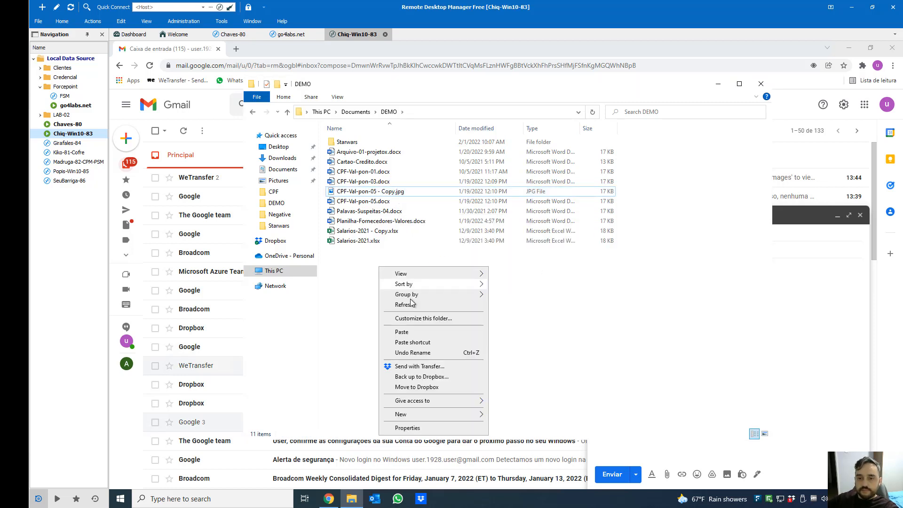
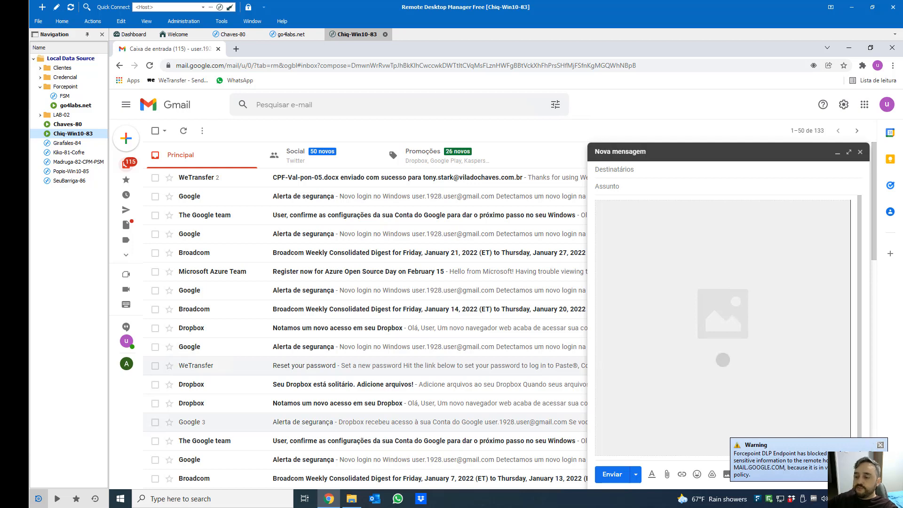
Dismiss the Forcepoint warning, discard the blocked Gmail draft, and return to the DEMO folder
left_click(880, 445)
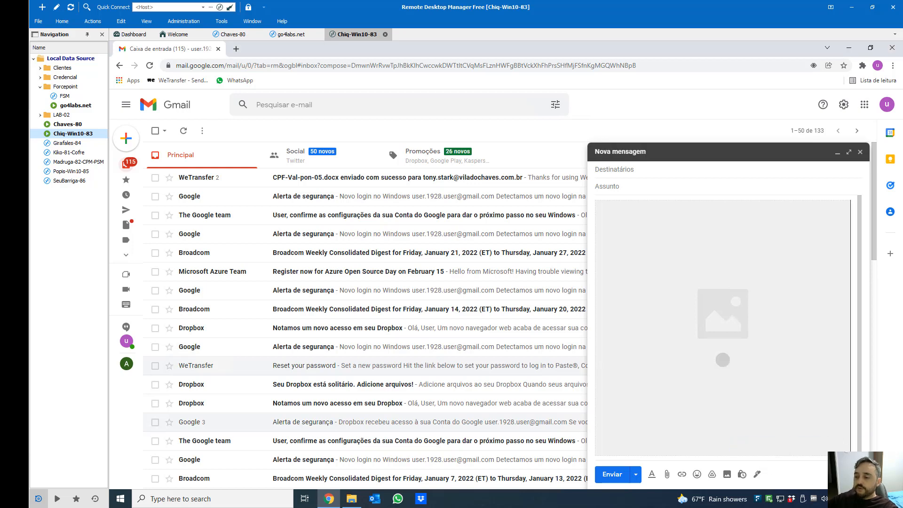
left_click(856, 474)
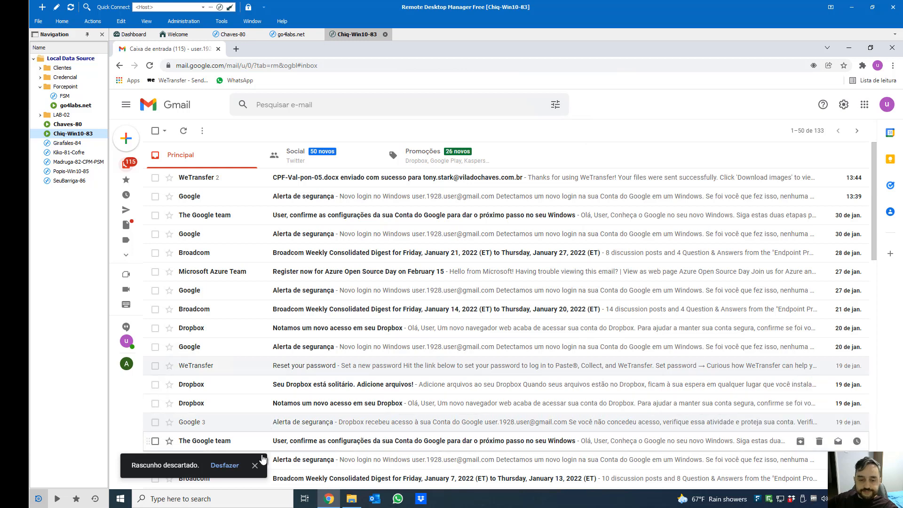
left_click(258, 469)
mouse_move(127, 142)
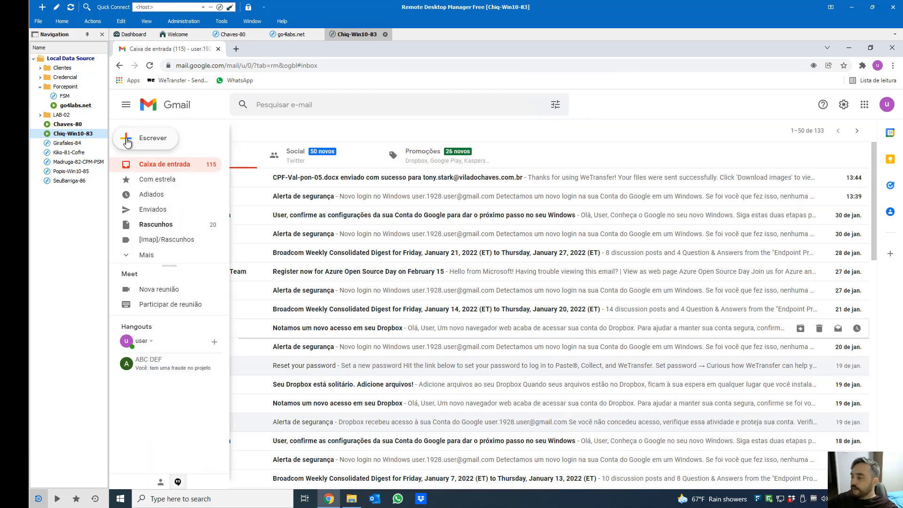
left_click(352, 498)
Delete CPF-Val-pon-05 - Copy.jpg from the DEMO folder
left_click(425, 357)
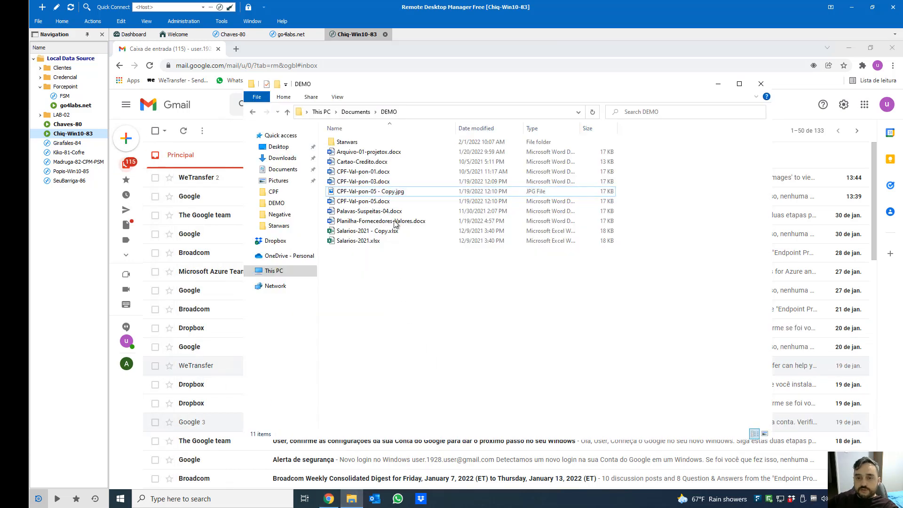
left_click(384, 191)
key("Delete")
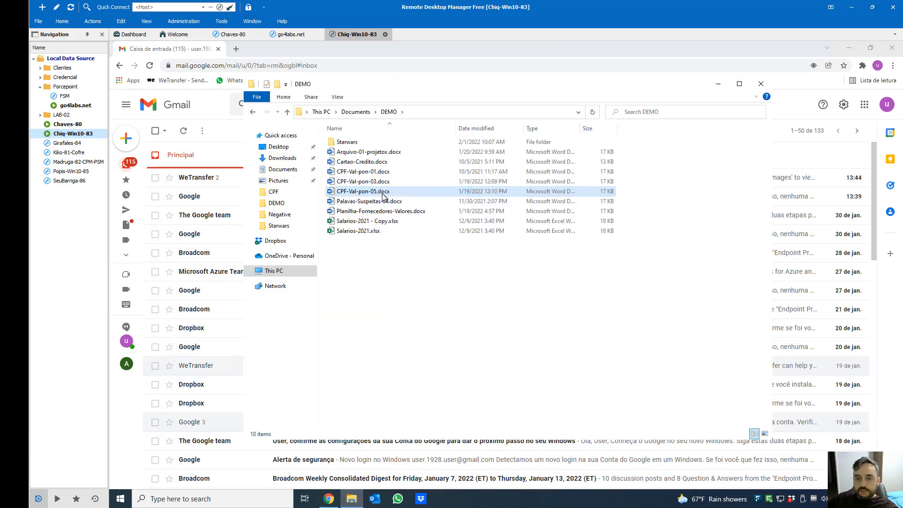
Try adding CPF-Val-pon-05.docx to CPF-Val-pon-05.rar; close the access-denied error and the Forcepoint notice
right_click(384, 196)
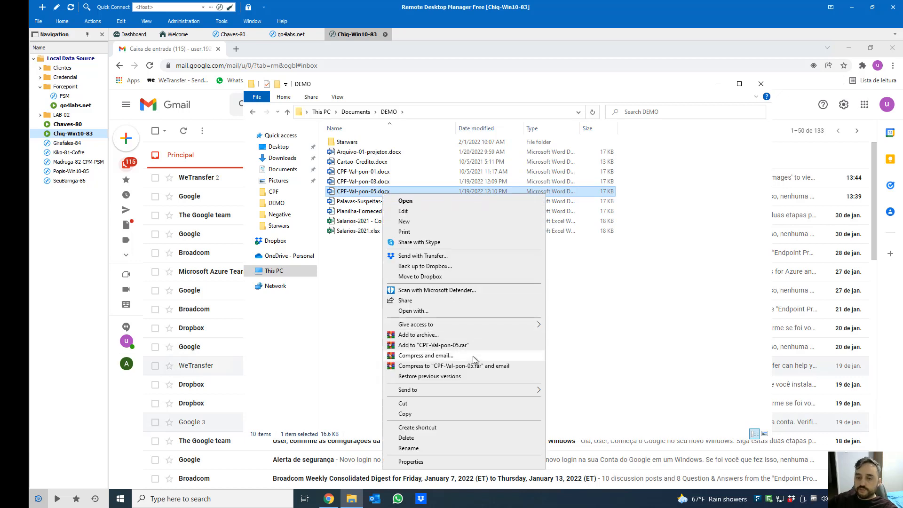
left_click(450, 347)
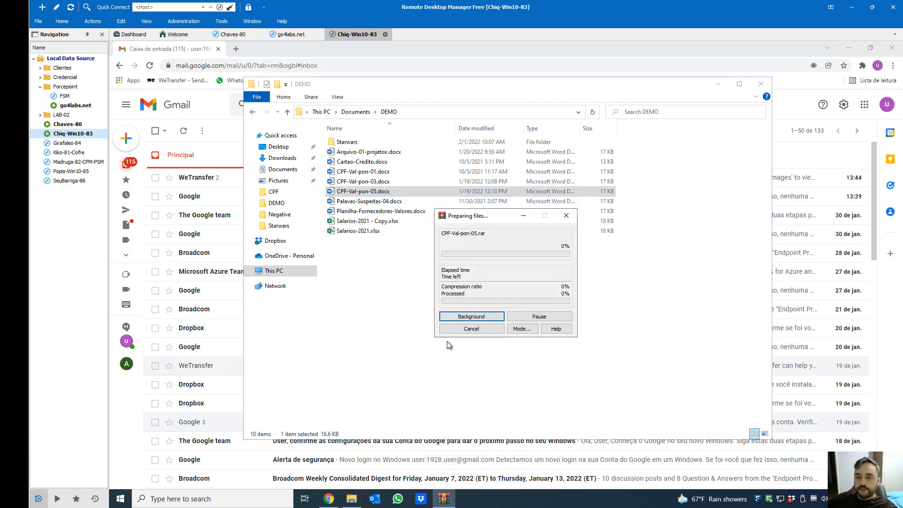
left_click_drag(420, 204, 411, 225)
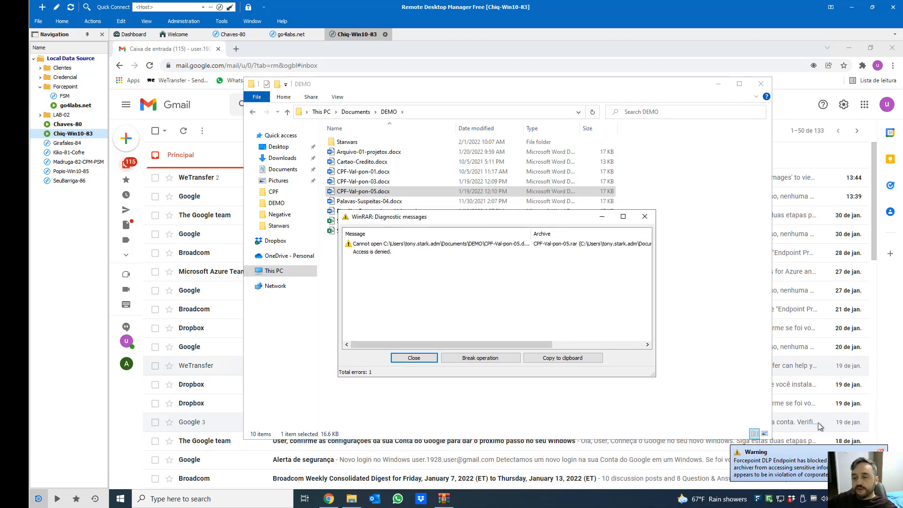
left_click(415, 359)
left_click(383, 237)
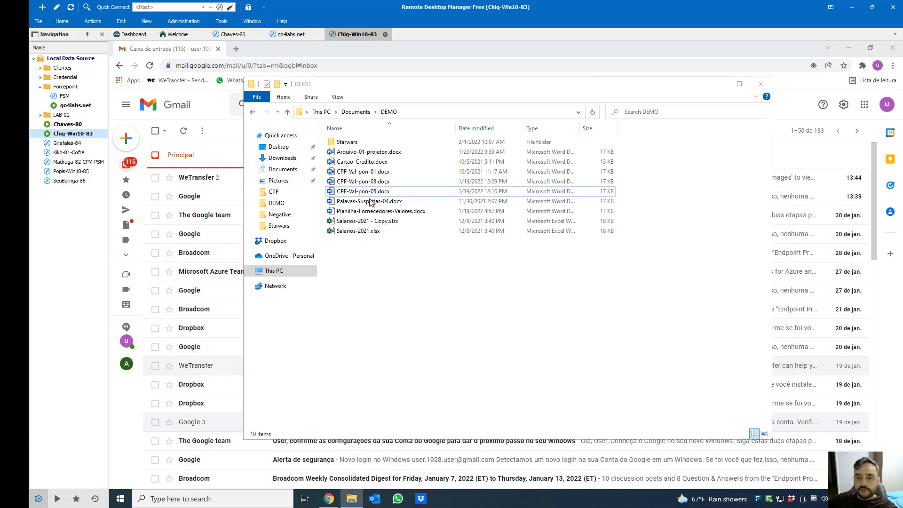
Compress CPF-Val-pon-01.docx into CPF-Val-pon-01.rar
left_click(363, 174)
right_click(363, 175)
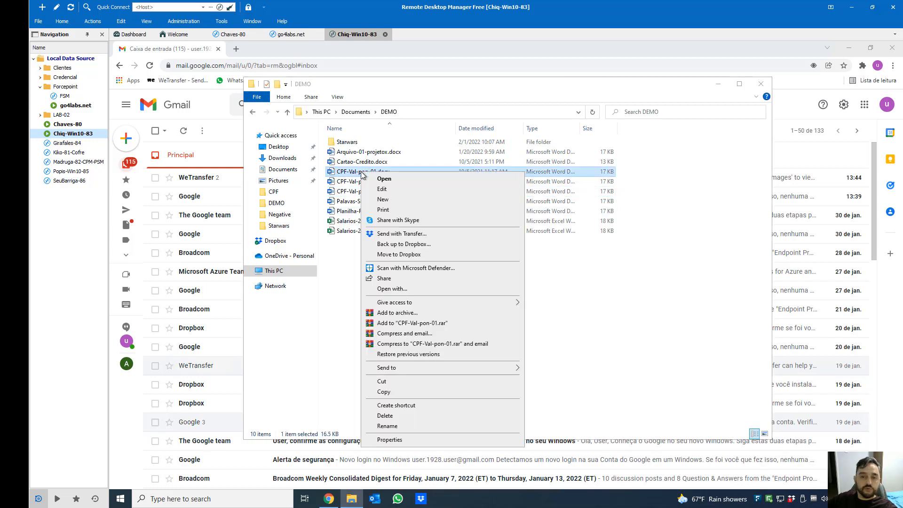
left_click(427, 328)
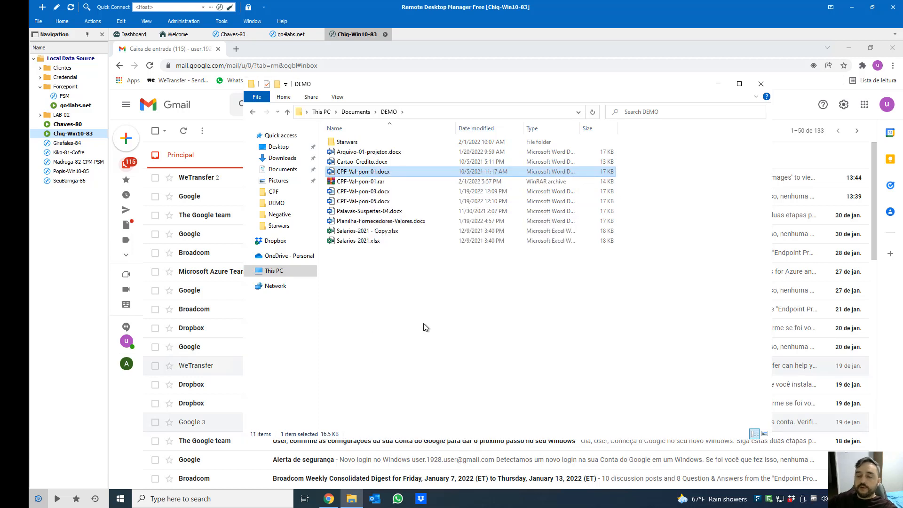
Delete the new CPF-Val-pon-01.rar archive
left_click(425, 324)
left_click(363, 181)
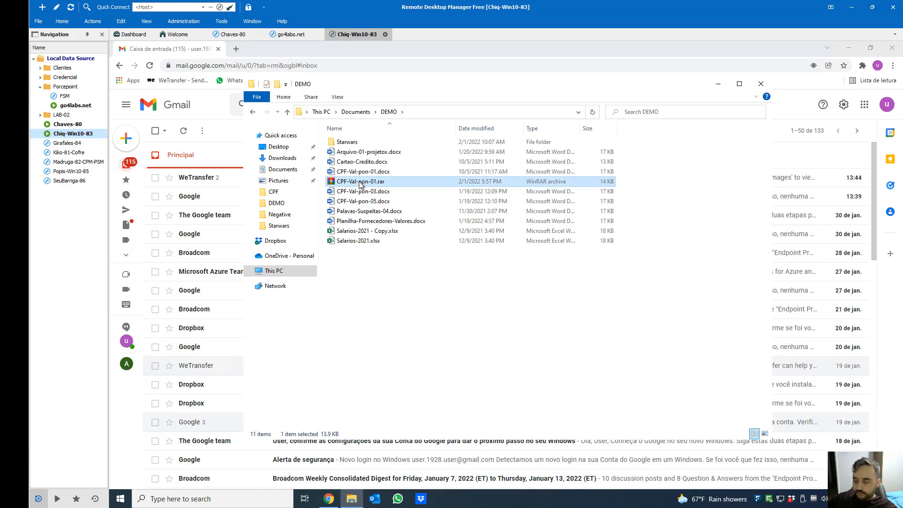
key("Delete")
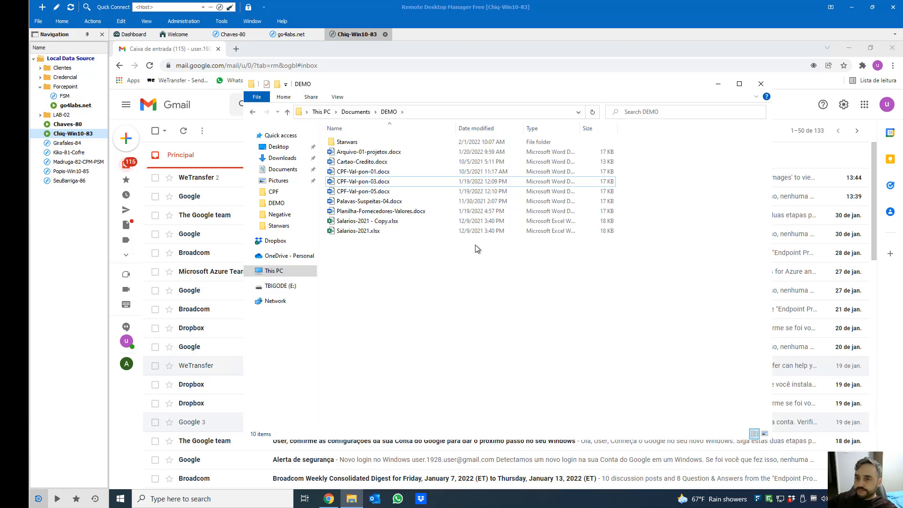
Open the TBIGODE (E:) drive and delete both documents on it
left_click(273, 271)
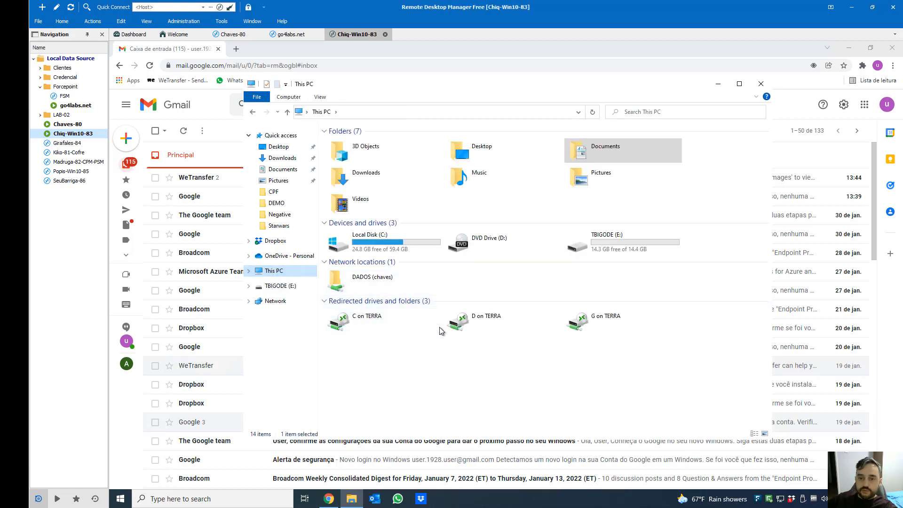
double_click(594, 242)
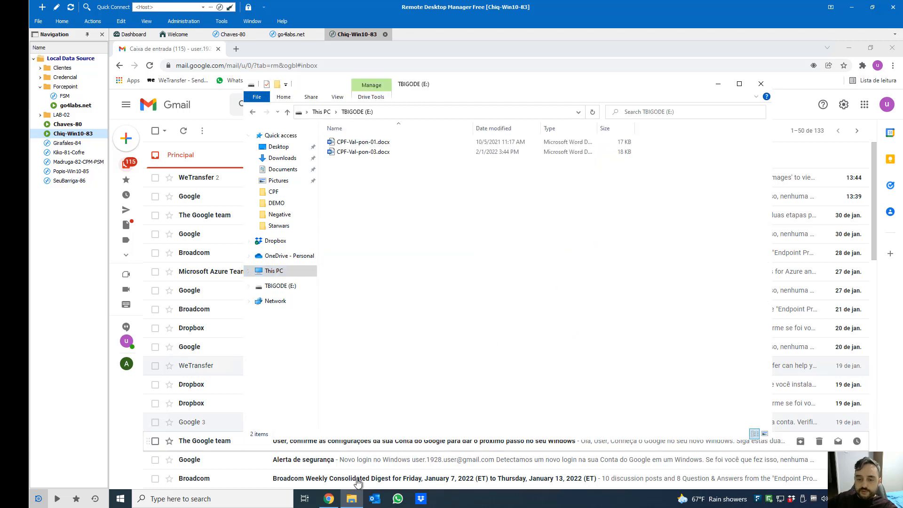
left_click_drag(438, 228, 372, 141)
key("Delete")
key("Return")
Open a second File Explorer on Documents\DEMO, side by side with the E: drive window
right_click(357, 501)
left_click(528, 343)
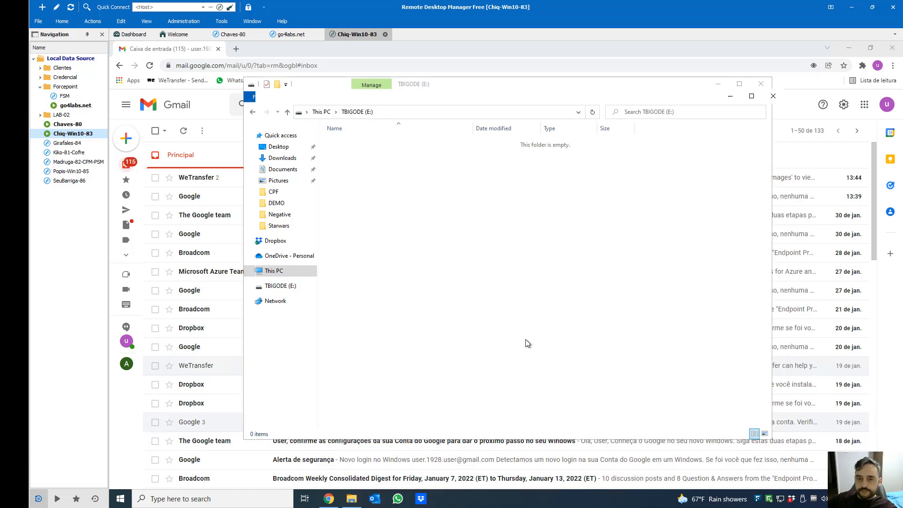
left_click(849, 48)
left_click_drag(401, 96, 519, 126)
left_click_drag(518, 92, 394, 68)
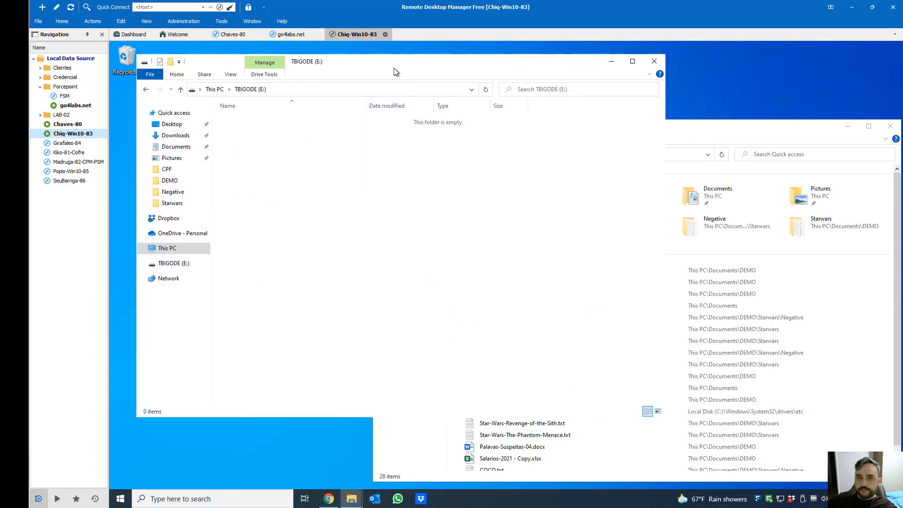
left_click(694, 140)
double_click(484, 195)
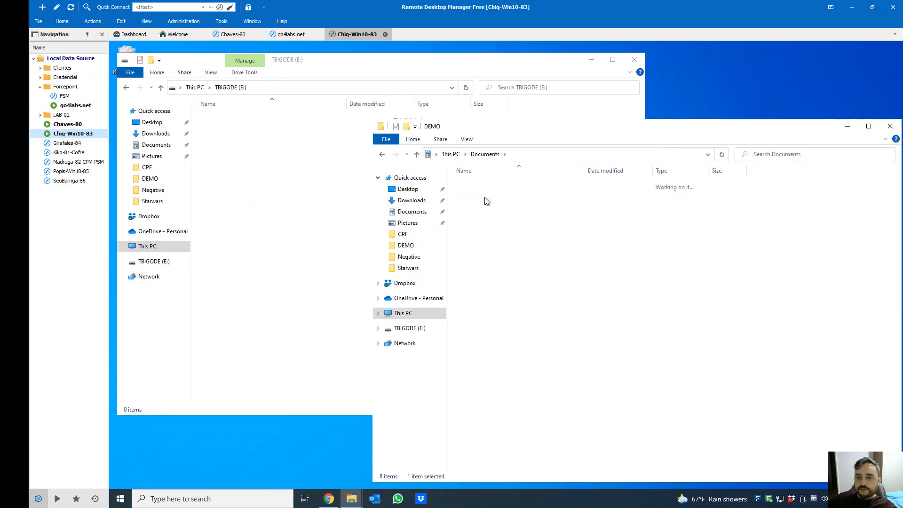
Copy CPF-Val-pon-01.docx and CPF-Val-pon-03.docx from DEMO onto E:, dismissing the Forcepoint warning
left_click(499, 214)
left_click_drag(541, 214, 240, 176)
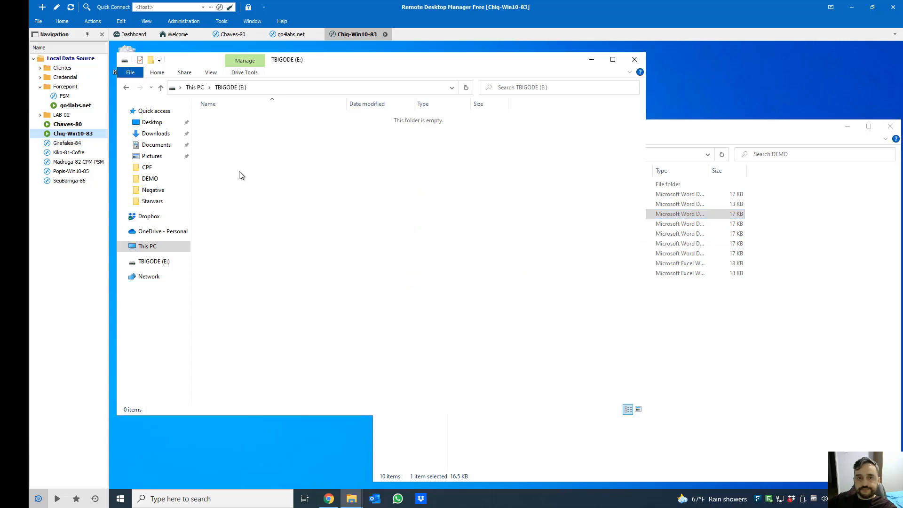
left_click(680, 365)
left_click(510, 226)
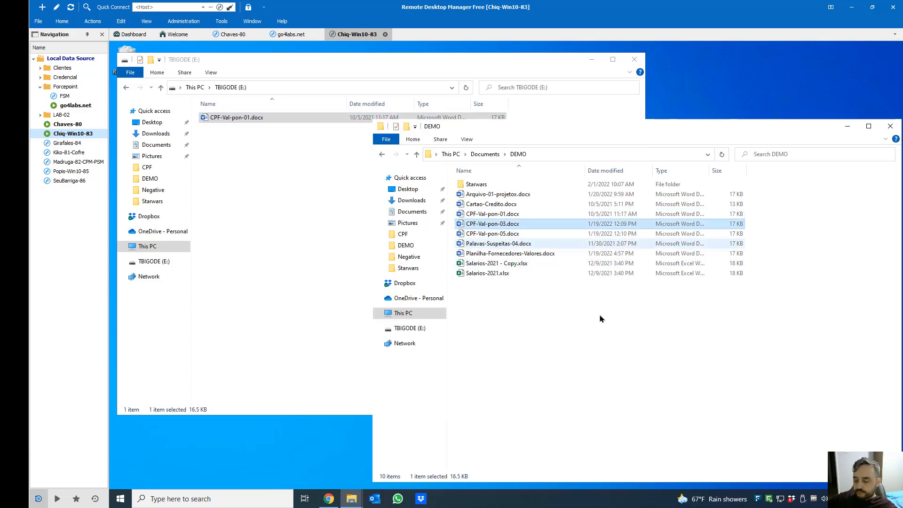
left_click(262, 209)
key("ctrl+v")
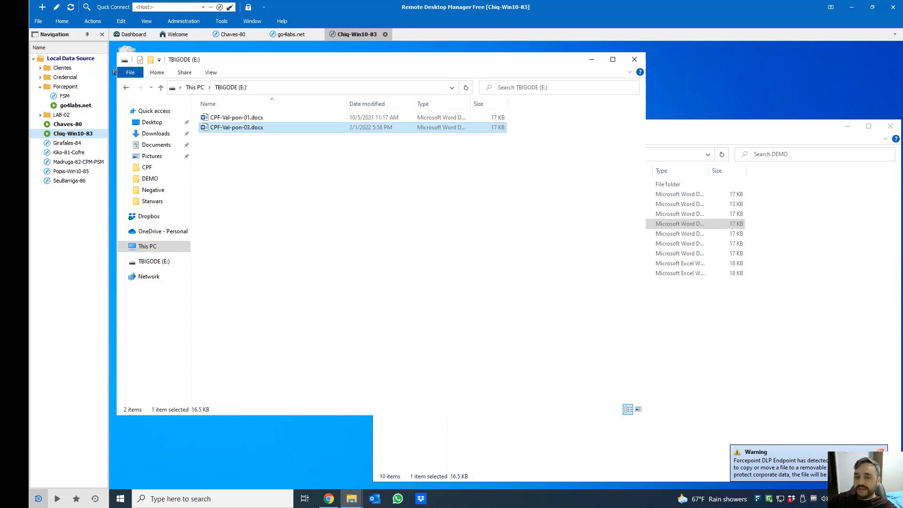
left_click(740, 383)
Attempt to copy CPF-Val-pon-05.docx, dismiss the Forcepoint block, and refresh the E: listing
left_click(522, 234)
left_click(268, 202)
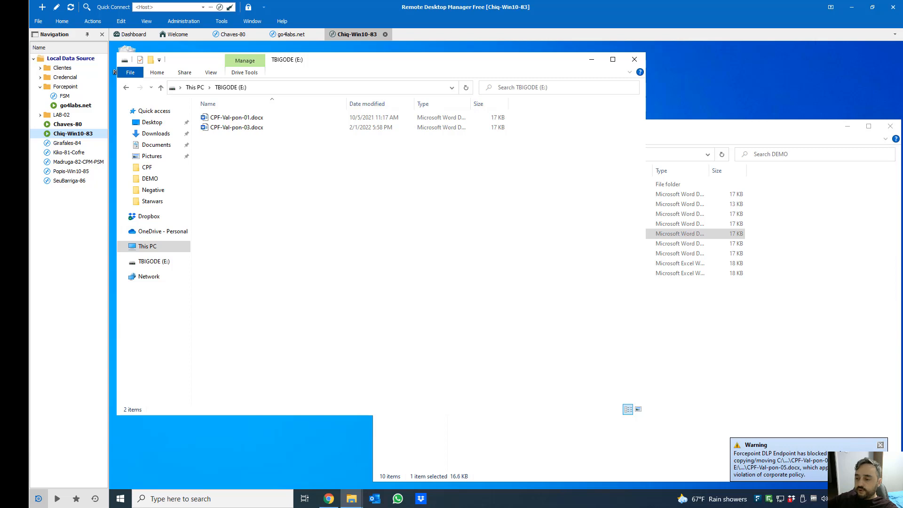
left_click(882, 446)
right_click(328, 195)
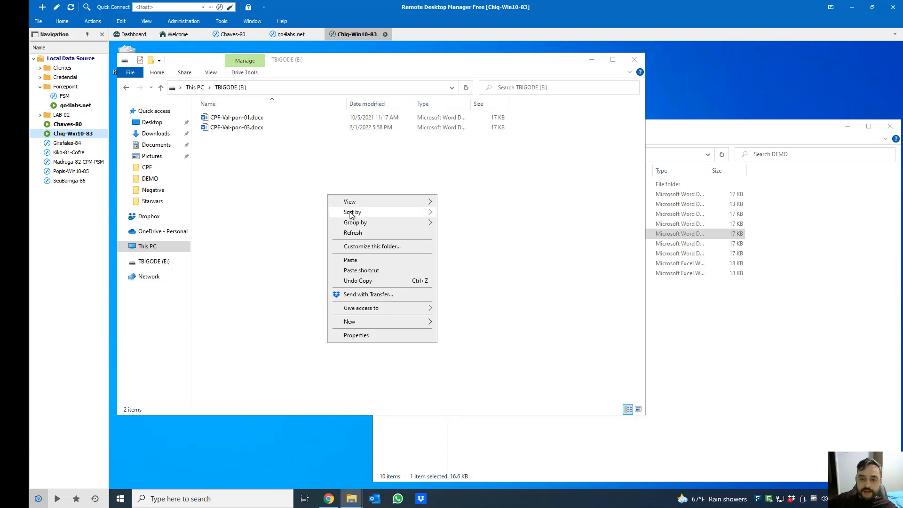
left_click(361, 235)
Open CPF-Val-pon-03.docx from the TBIGODE (E:) drive in Word, scroll through it, and close it
double_click(245, 129)
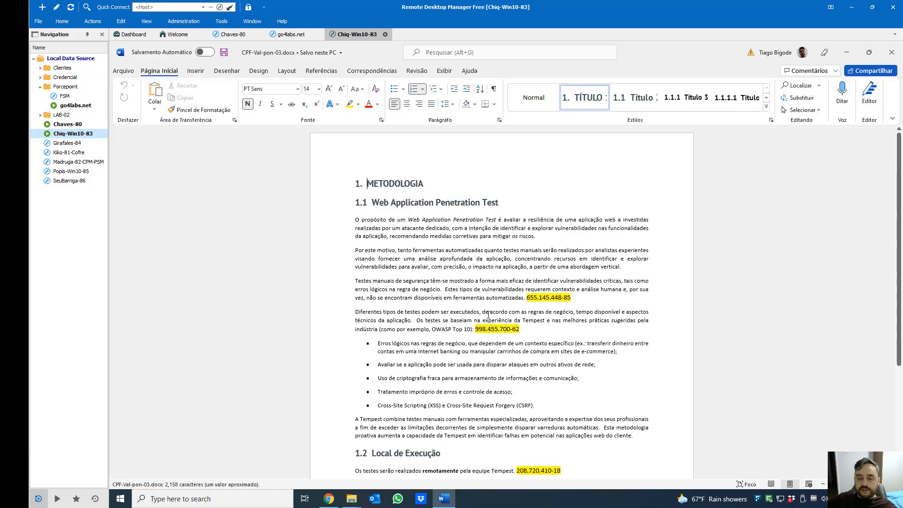
scroll(486, 303, "down", 5)
scroll(484, 339, "up", 5)
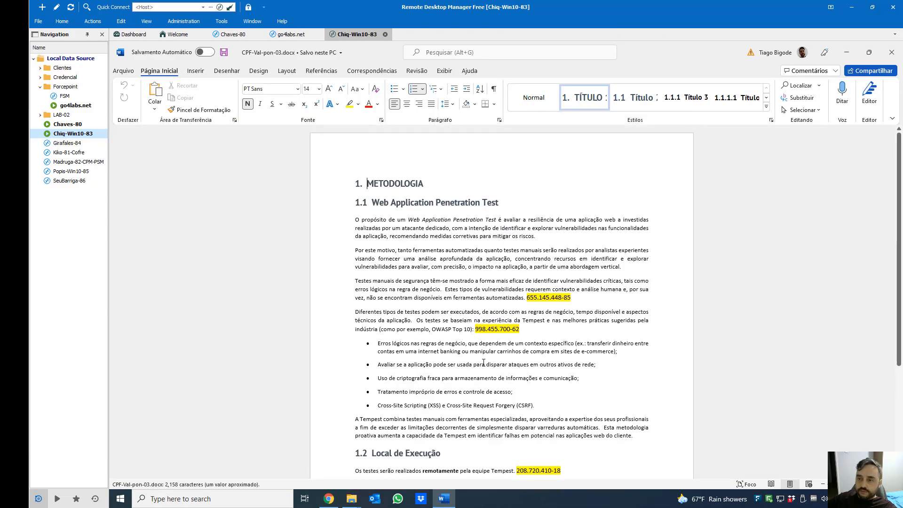
left_click(892, 52)
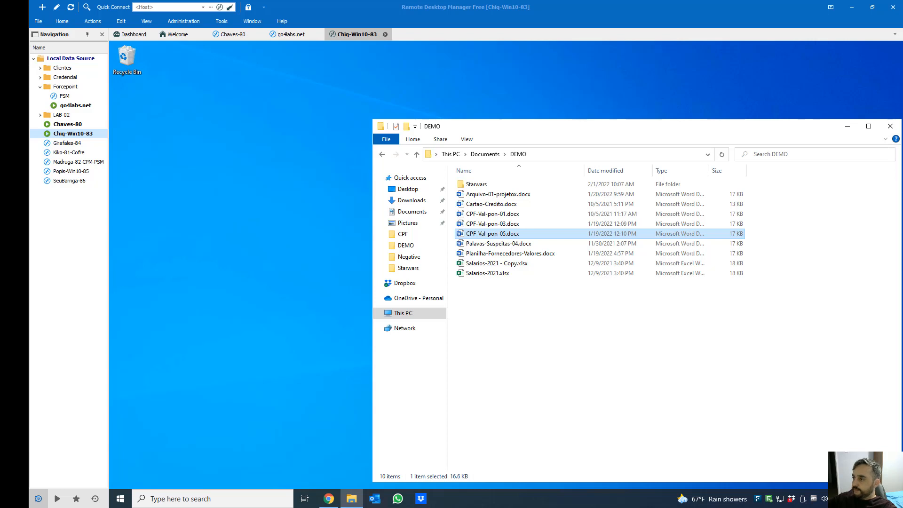
Refresh the TBIGODE (D:) listing, open CPF-Val-pon-01.docx to confirm it reads, then close it
left_click_drag(902, 68, 440, 80)
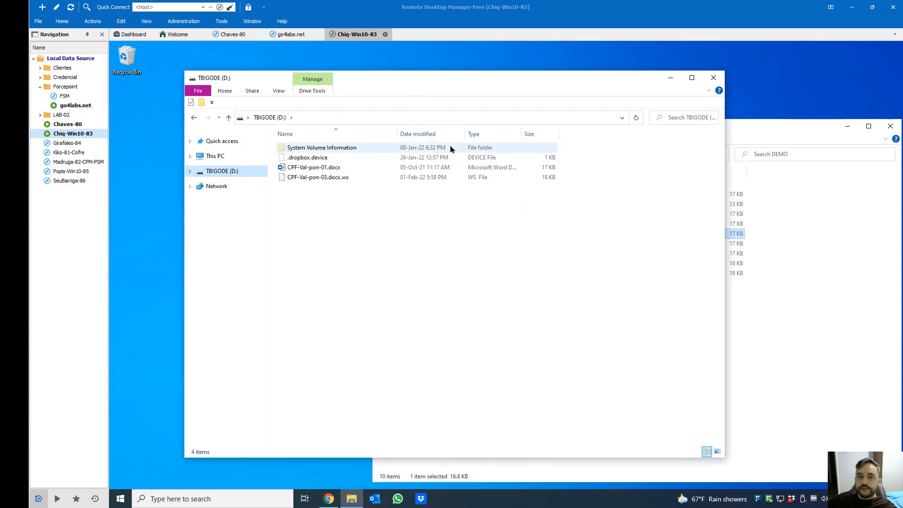
right_click(324, 210)
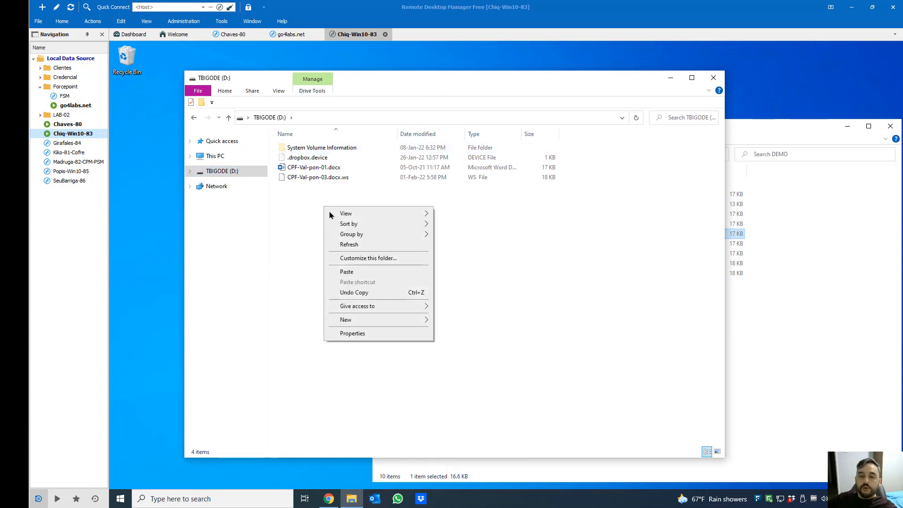
left_click(357, 244)
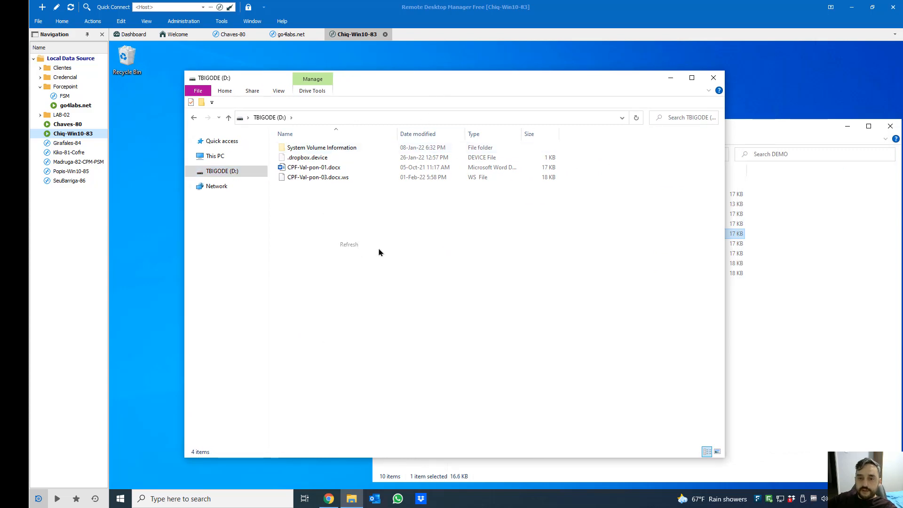
left_click(323, 172)
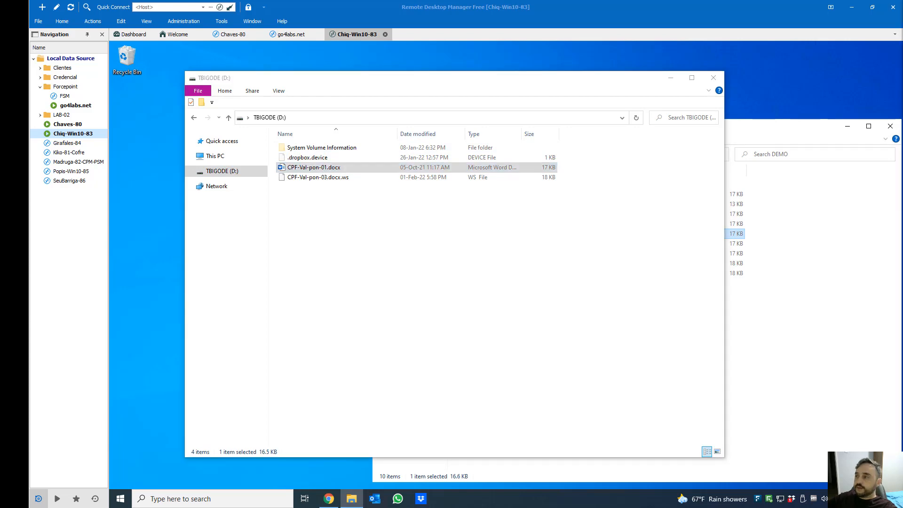
scroll(469, 346, "down", 2)
scroll(468, 346, "up", 3)
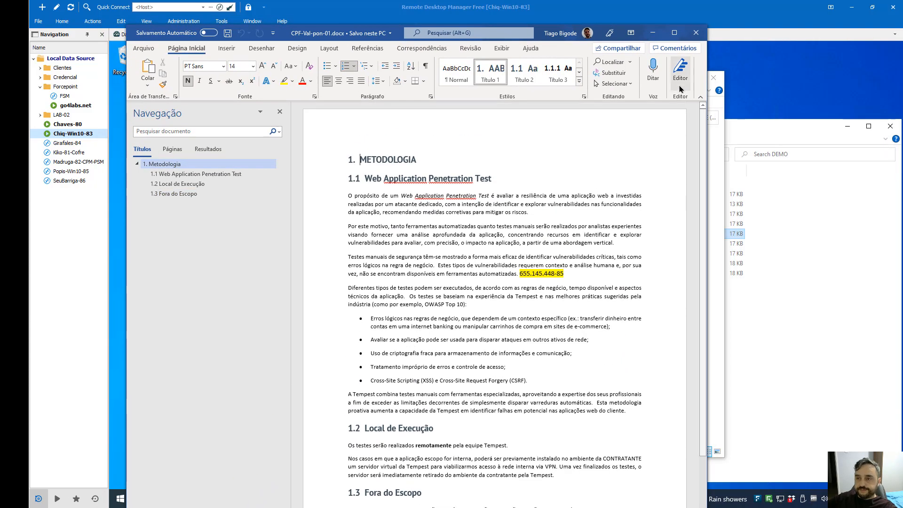
left_click(696, 32)
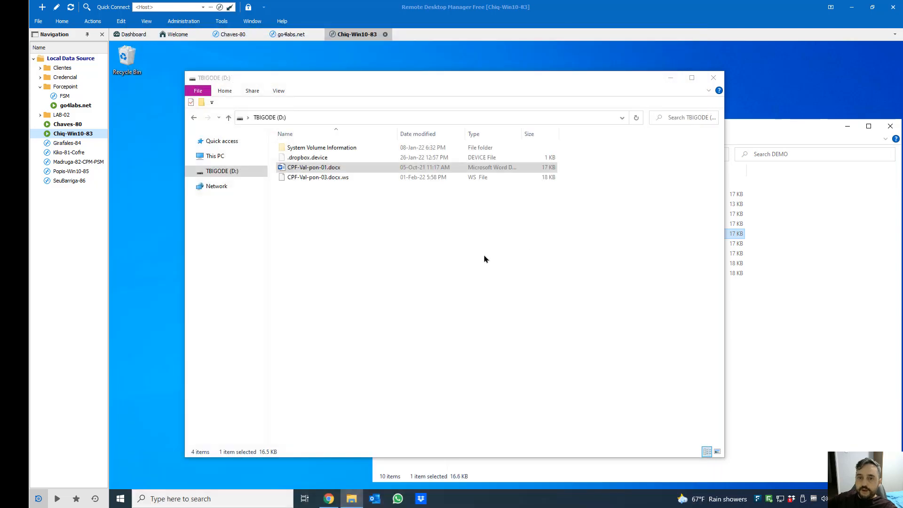
Open CPF-Val-pon-03.docx.ws in Notepad, without making Notepad the default app
double_click(324, 181)
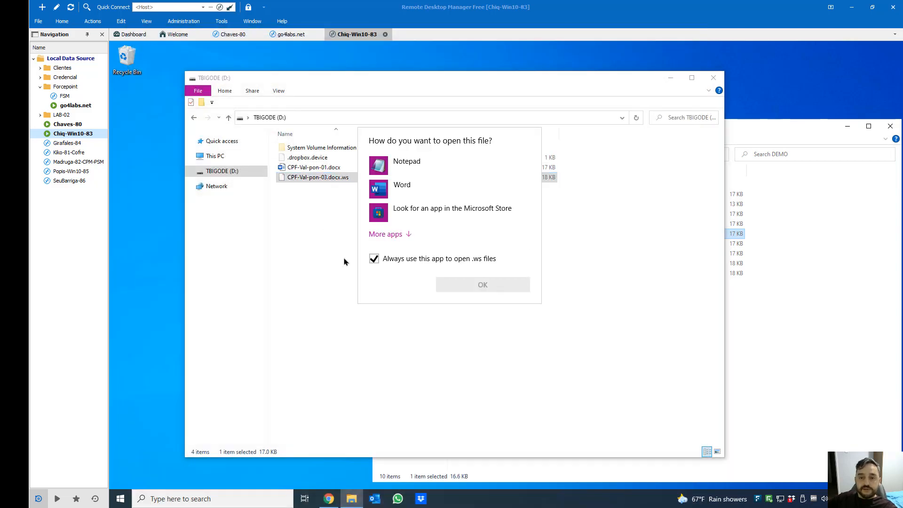
left_click(374, 258)
left_click(414, 164)
left_click(483, 289)
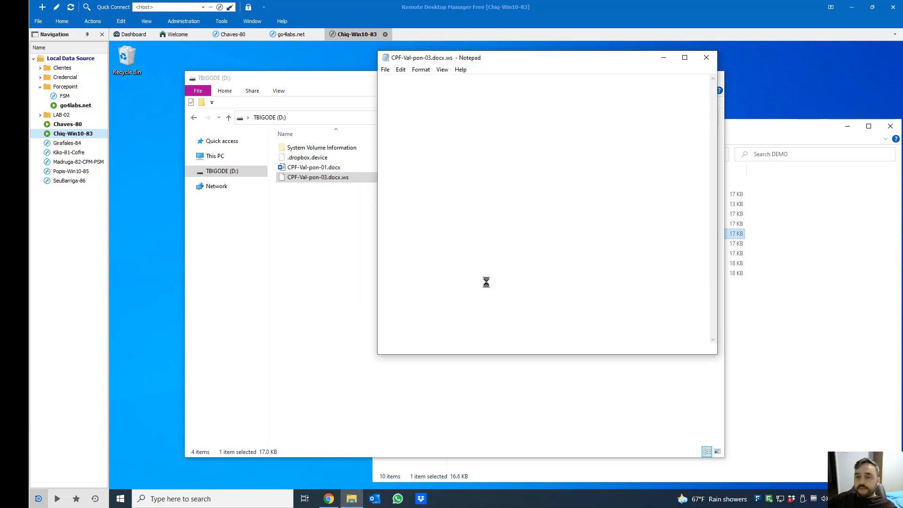
Highlight the Forcepoint protection notice, then close Notepad and the TBIGODE (D:) window
left_click_drag(381, 81, 703, 89)
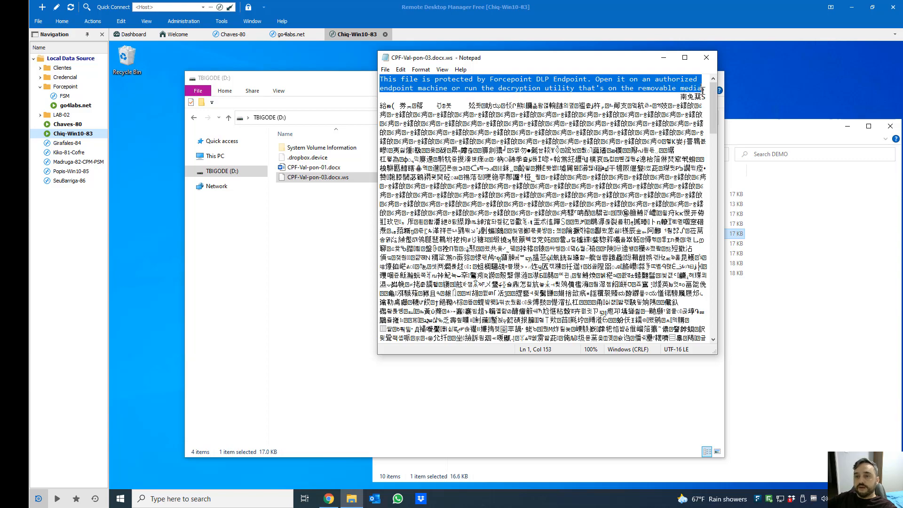
scroll(501, 272, "down", 6)
scroll(493, 300, "up", 6)
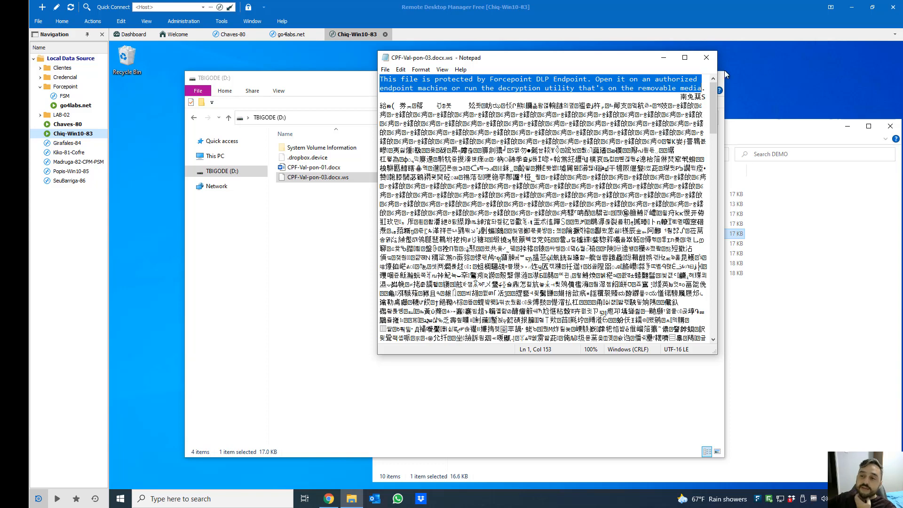
left_click(706, 58)
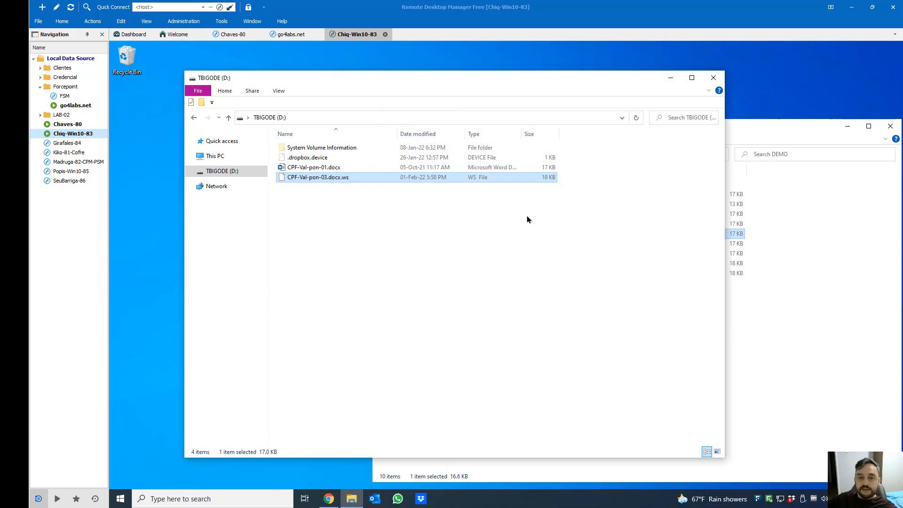
left_click(713, 77)
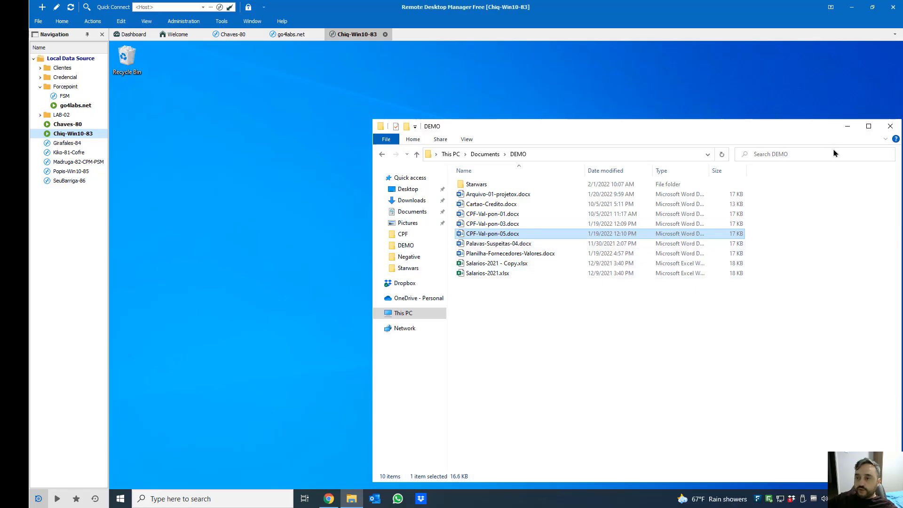
Move the DEMO folder window aside and put it away, leaving the desktop clear
left_click_drag(862, 124, 765, 101)
left_click(751, 94)
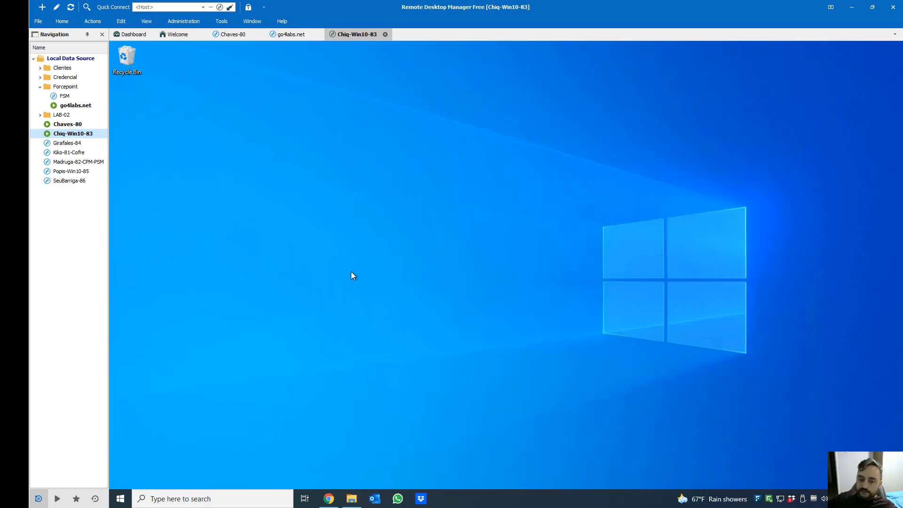
Start a new Outlook email and attach DEMO\CPF-Val-pon-03.docx from this PC
left_click(375, 498)
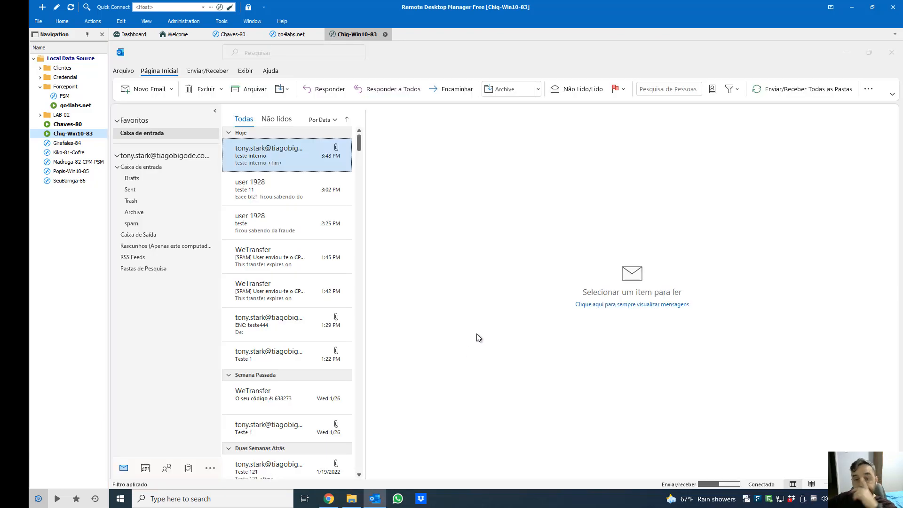
left_click(144, 89)
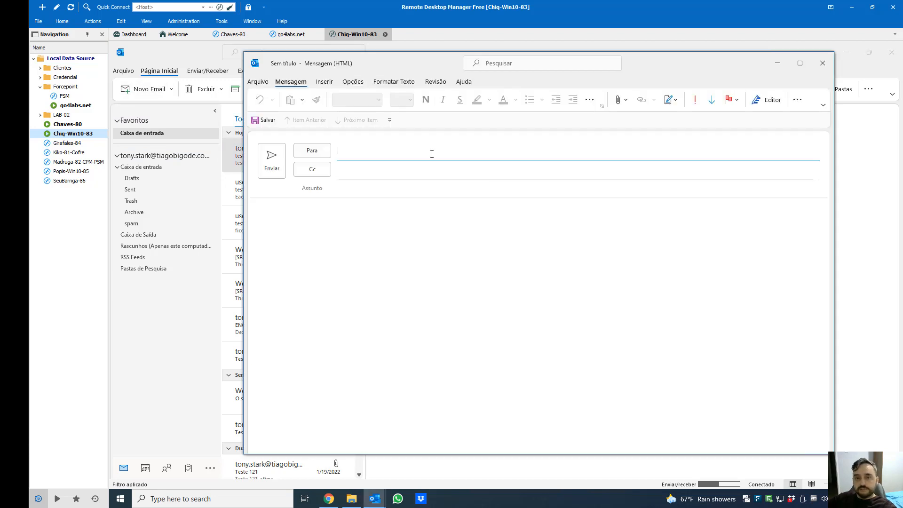
left_click(427, 243)
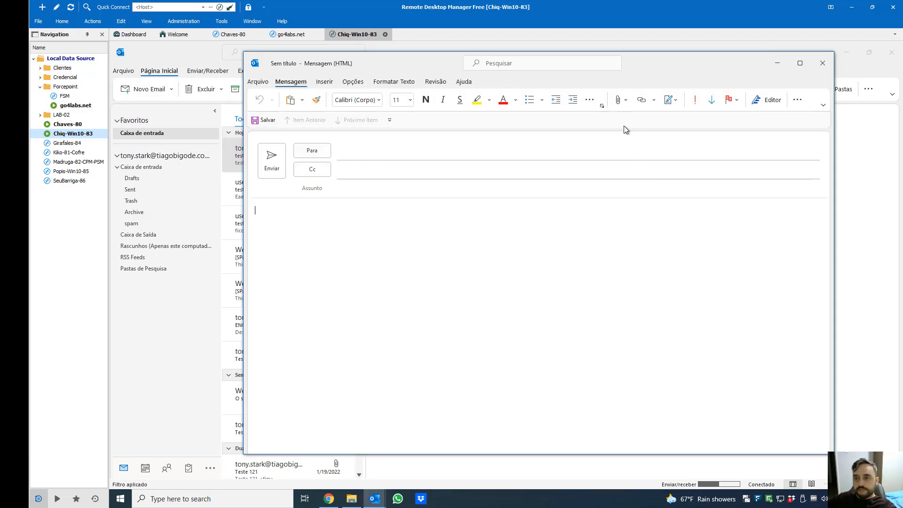
left_click(620, 100)
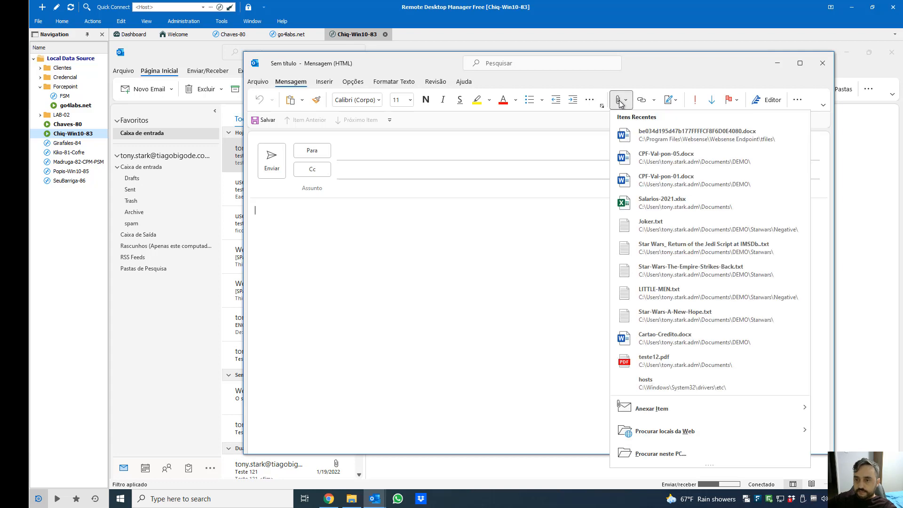
mouse_move(652, 413)
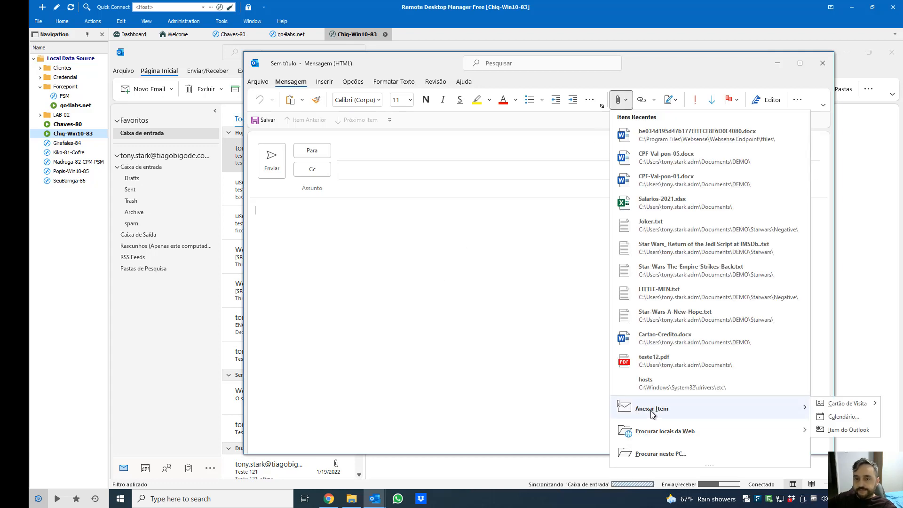
left_click(661, 453)
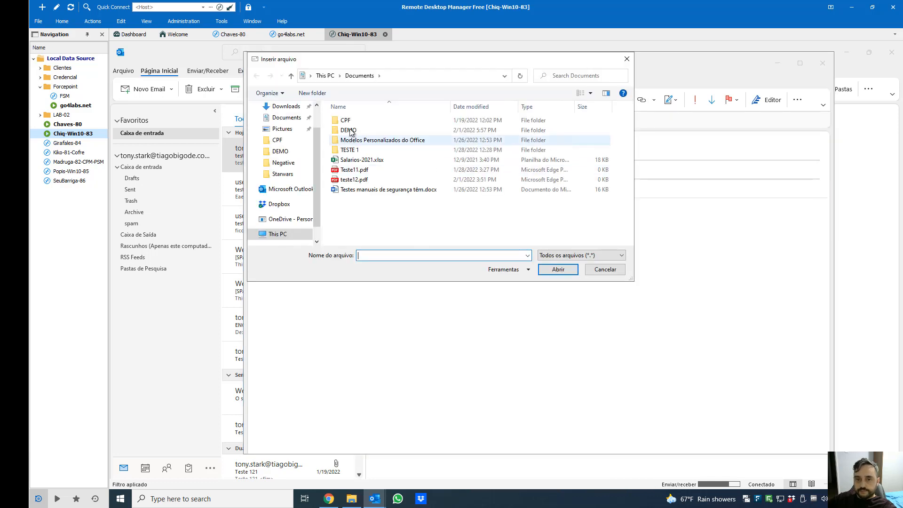
double_click(349, 130)
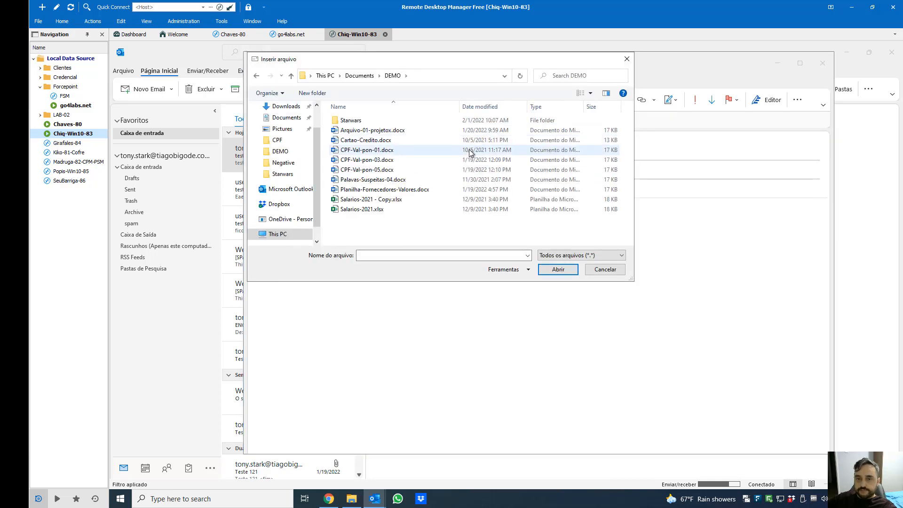
double_click(362, 160)
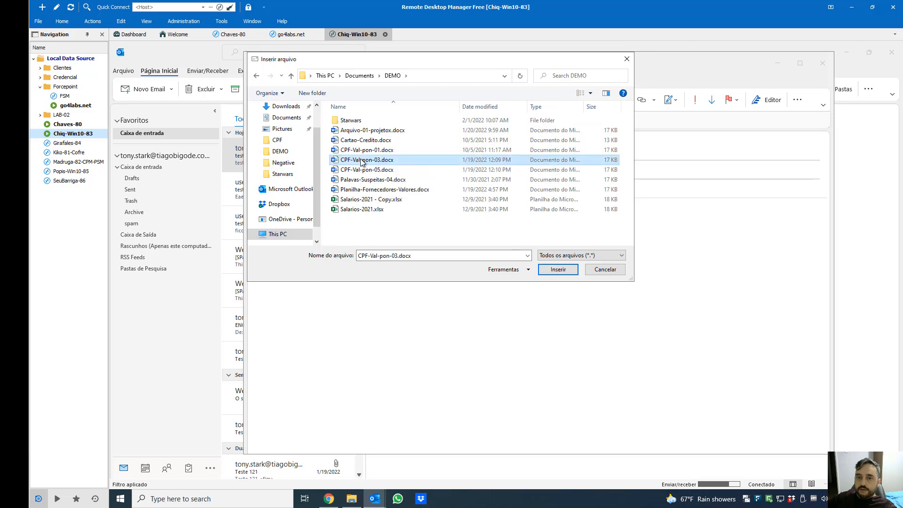
Add a recent recipient, use 'Teste 23111' as subject and body, and send it
left_click(381, 156)
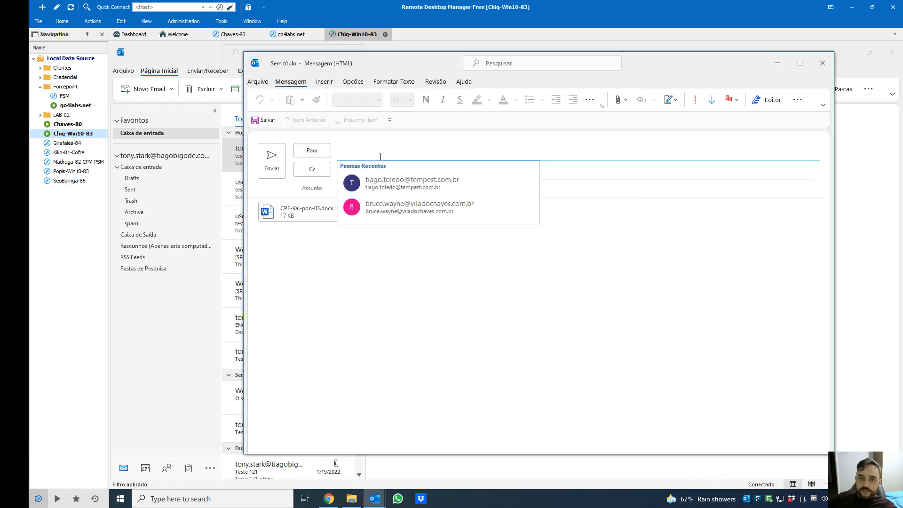
left_click(427, 184)
left_click(412, 187)
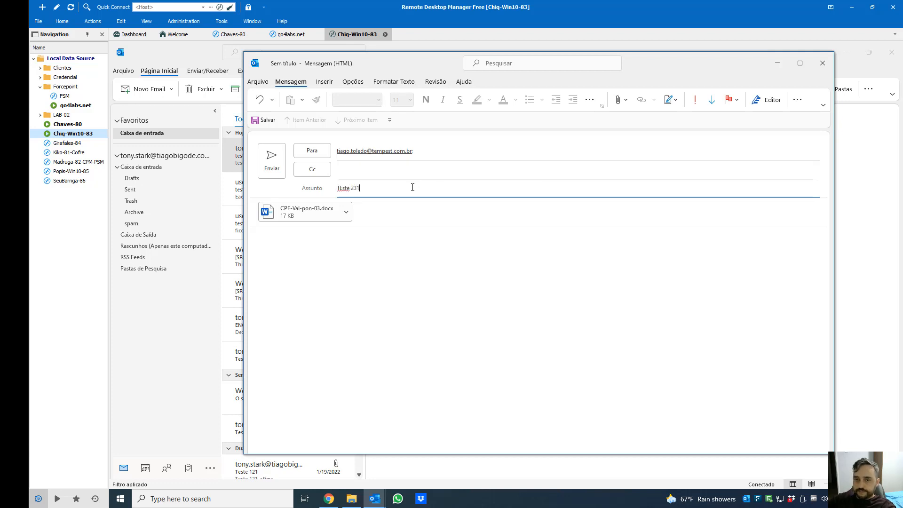
key("ctrl+c")
left_click(495, 274)
key("ctrl+v")
left_click(341, 190)
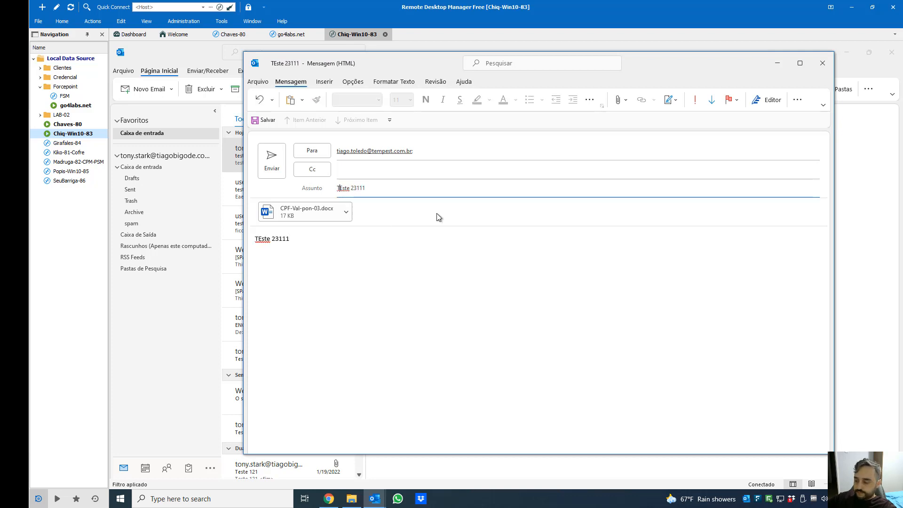
key("Delete")
type("e")
left_click(386, 252)
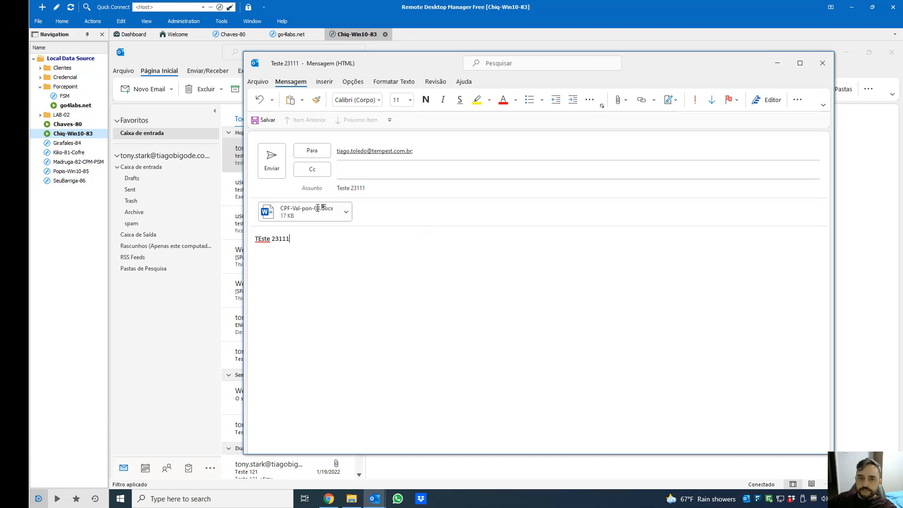
left_click(275, 160)
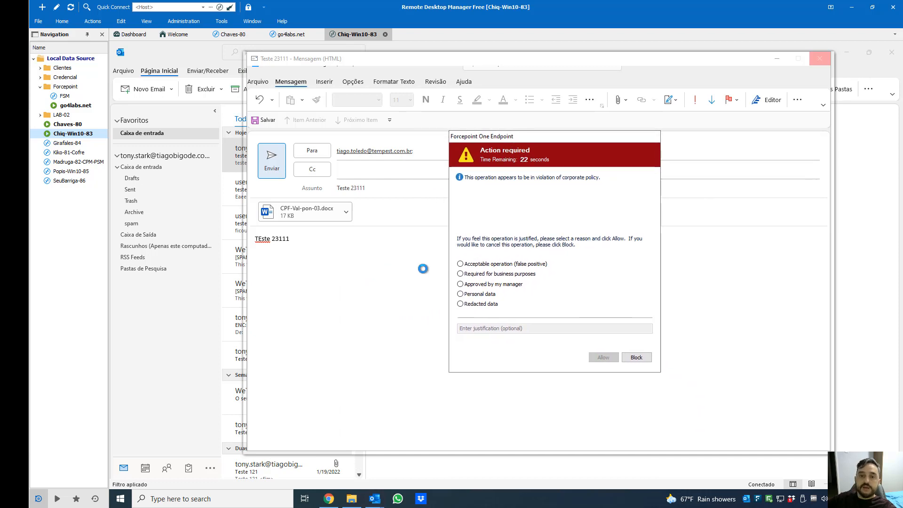
Block the send, remove the CPF-Val-pon-03.docx attachment, and correct the body to 'Teste 23111'
left_click(636, 357)
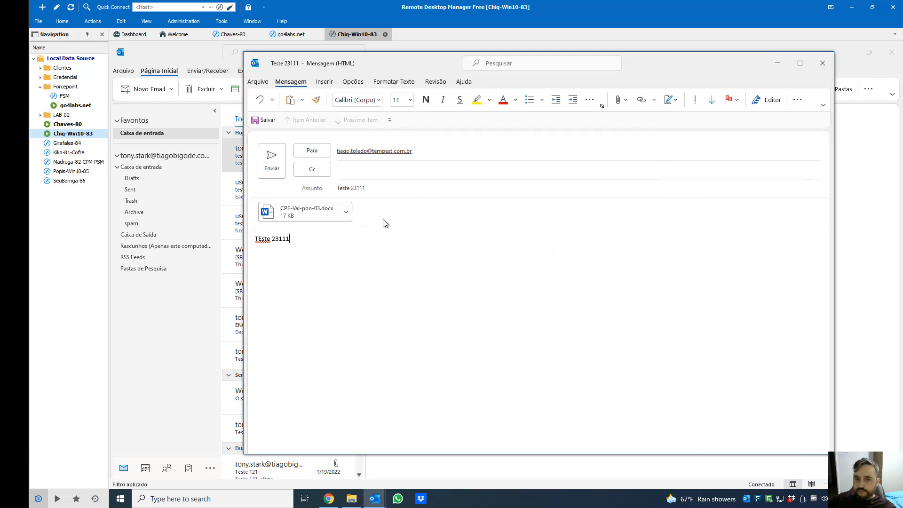
left_click(348, 216)
left_click(348, 216)
left_click(332, 286)
key("alt+F7")
key("Return")
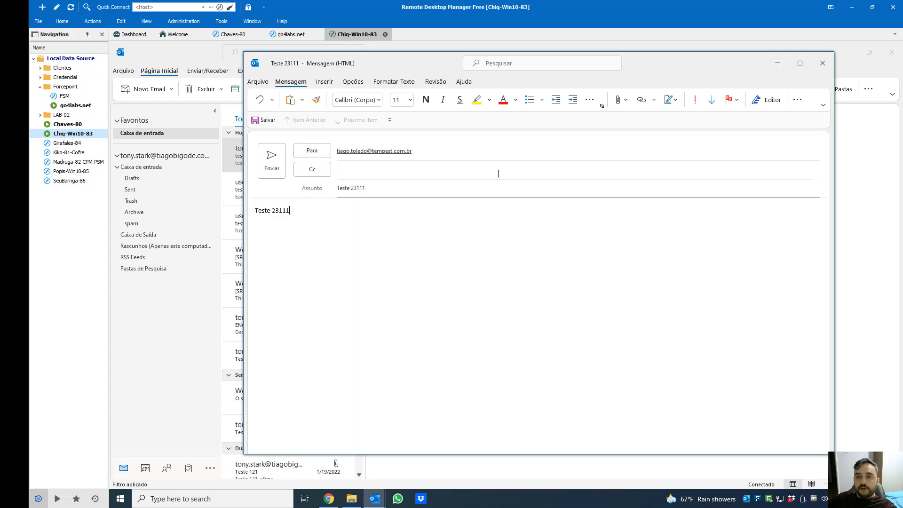
Attach CPF-Val-pon-05.docx from recent files and try sending the message
left_click(627, 101)
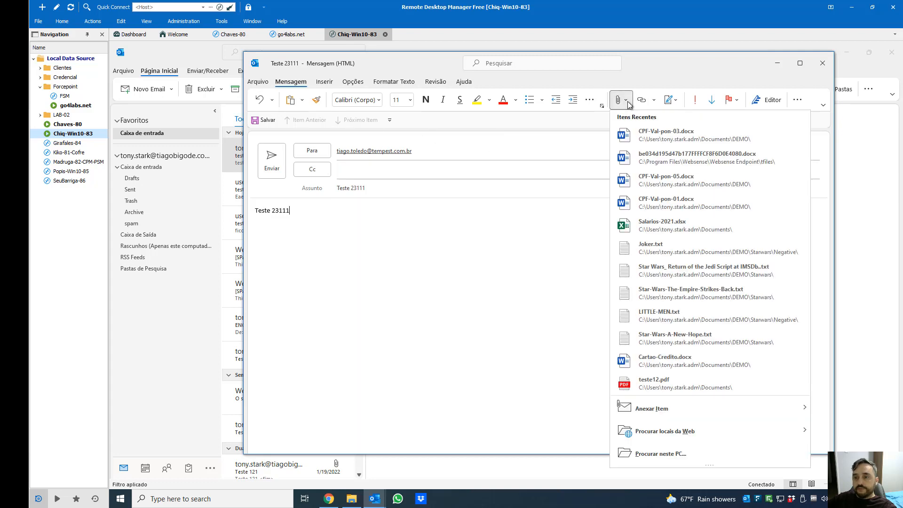
left_click(678, 188)
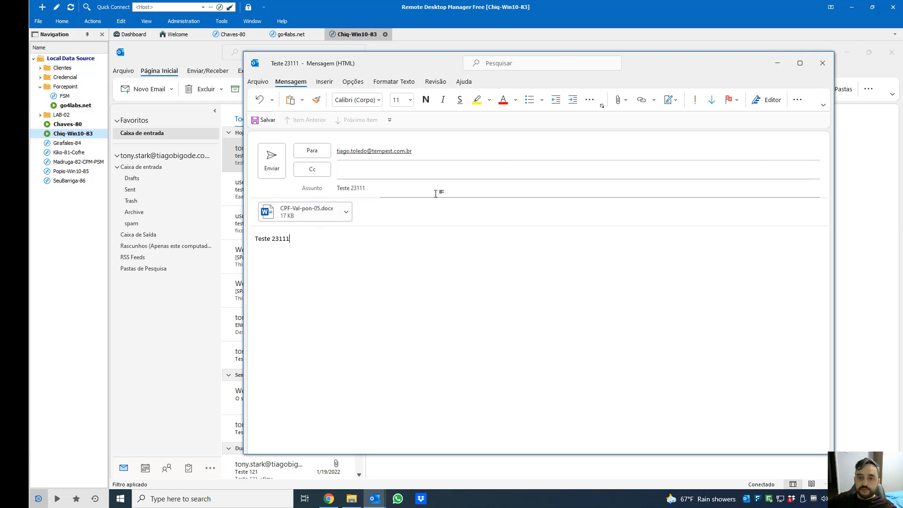
left_click(271, 173)
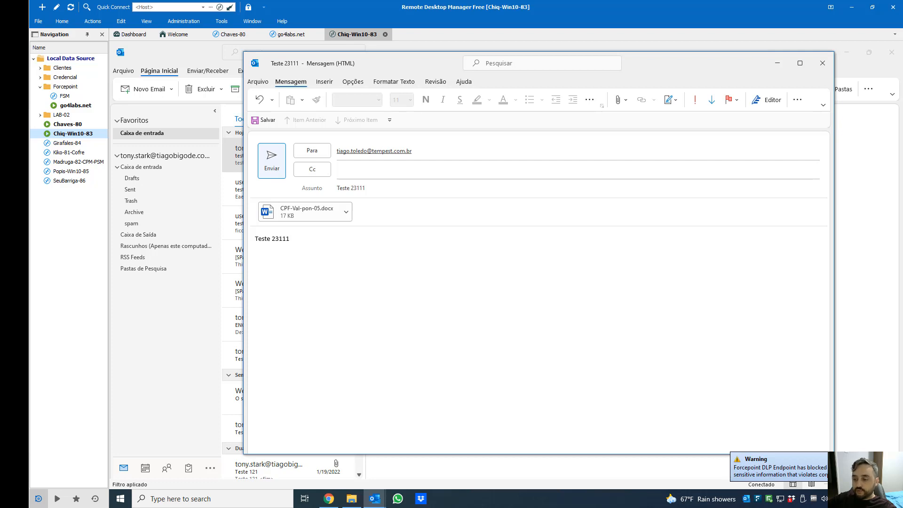
Replace the recipient with another recent contact and send the email with the CPF attachment
left_click(429, 149)
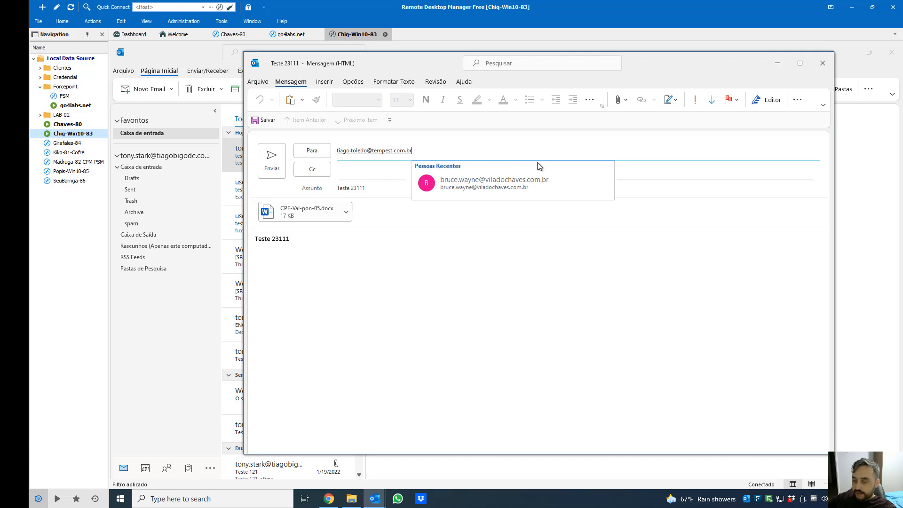
key("ctrl+a")
key("BackSpace")
left_click(393, 153)
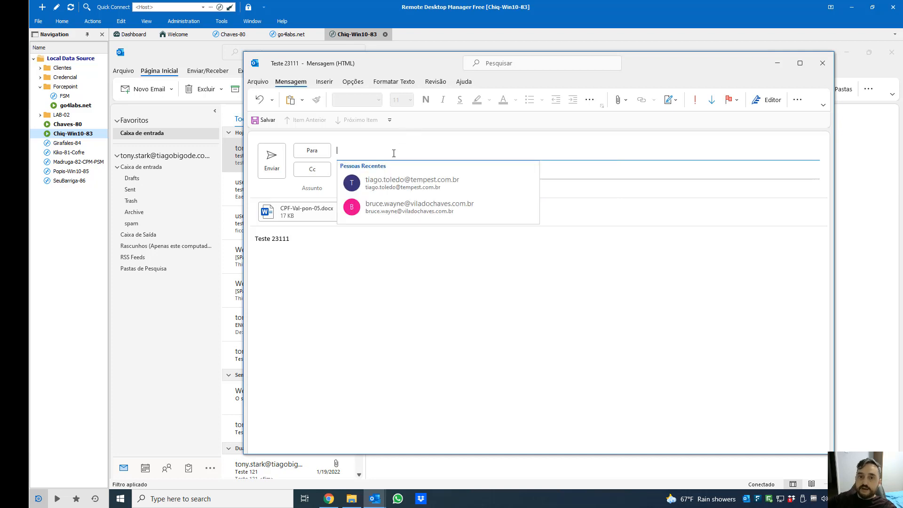
left_click(419, 212)
left_click(436, 255)
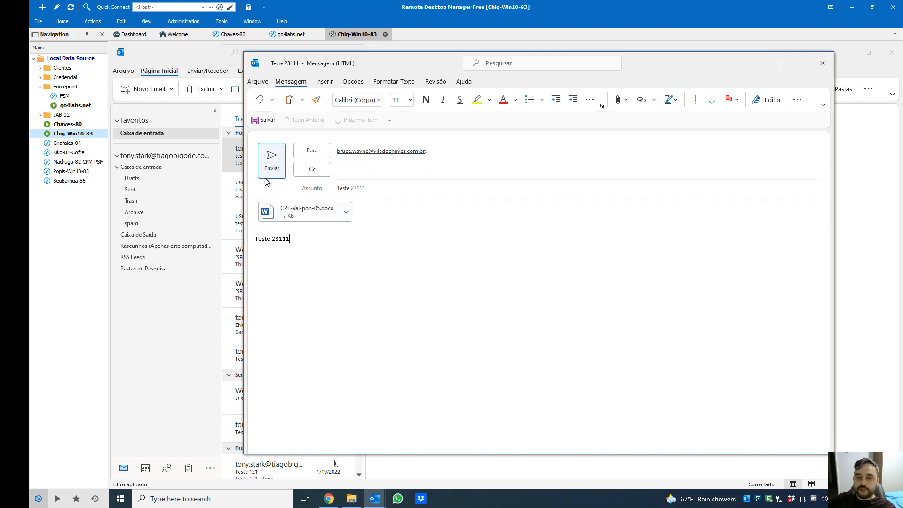
left_click(272, 165)
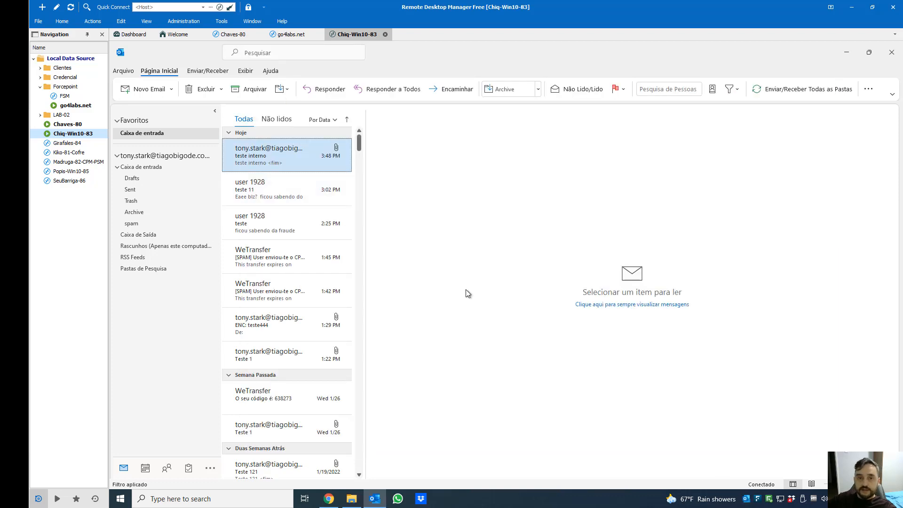
Start a new Outlook email and copy all text from CPF-Val-pon-05.docx in DEMO
left_click(147, 89)
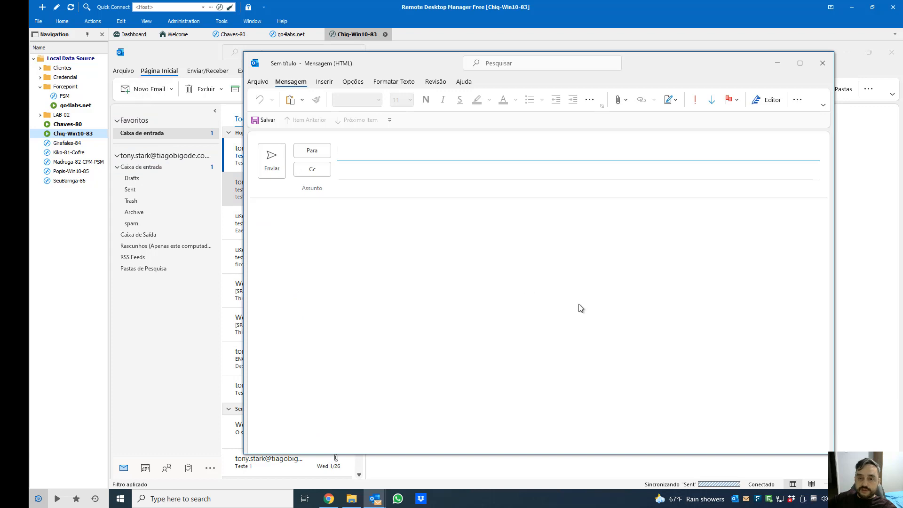
left_click(352, 499)
left_click(404, 203)
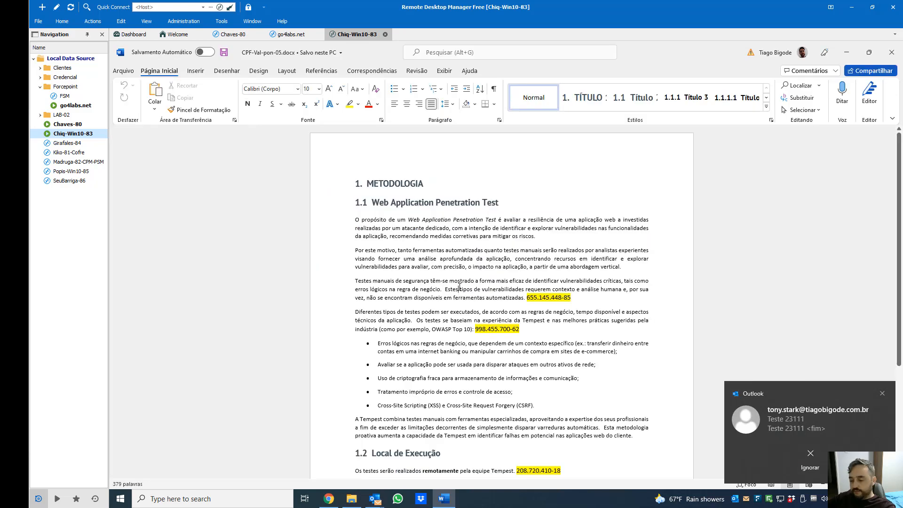
key("ctrl+a")
key("ctrl+c")
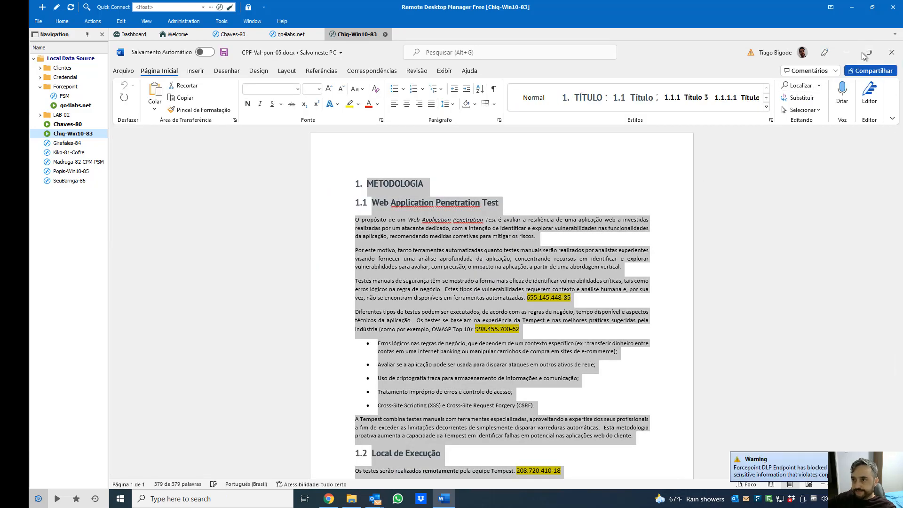
Paste the copied CPF text into the email body, dismiss the error, and close DEMO
left_click(846, 53)
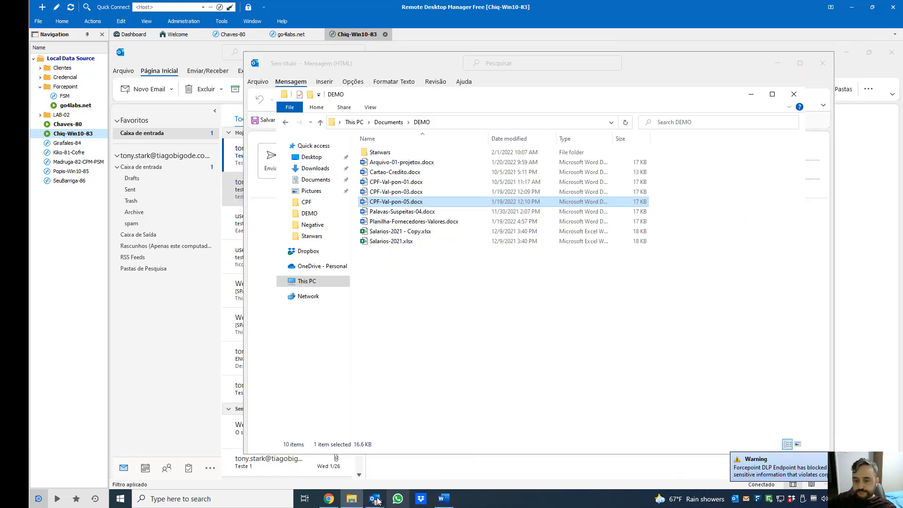
mouse_move(379, 499)
left_click(426, 450)
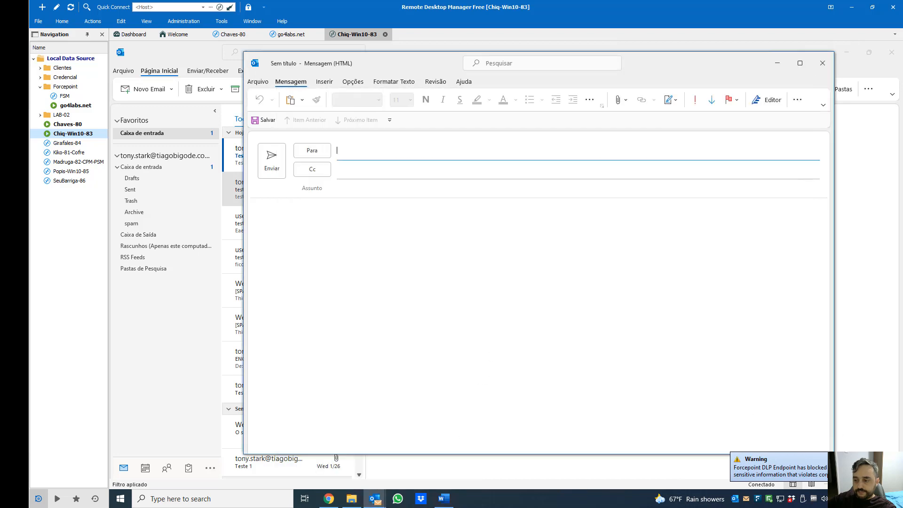
left_click(562, 293)
key("ctrl+v")
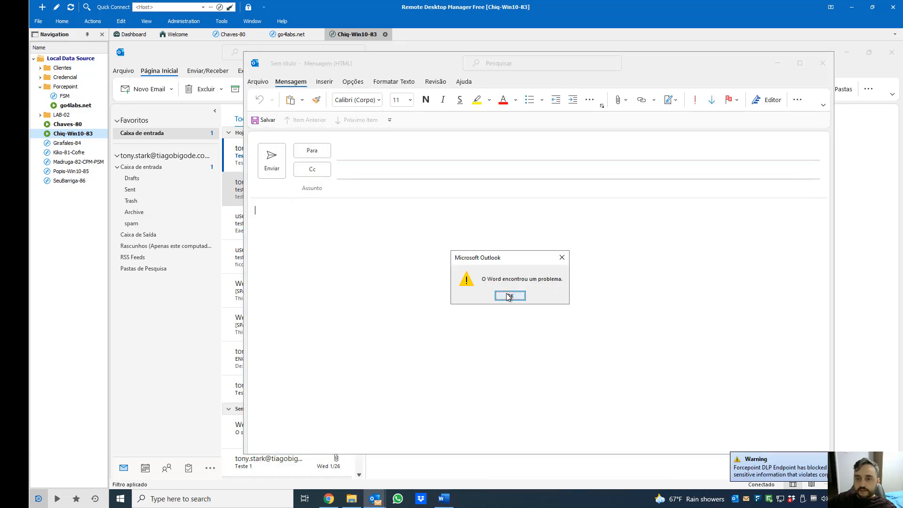
left_click(509, 296)
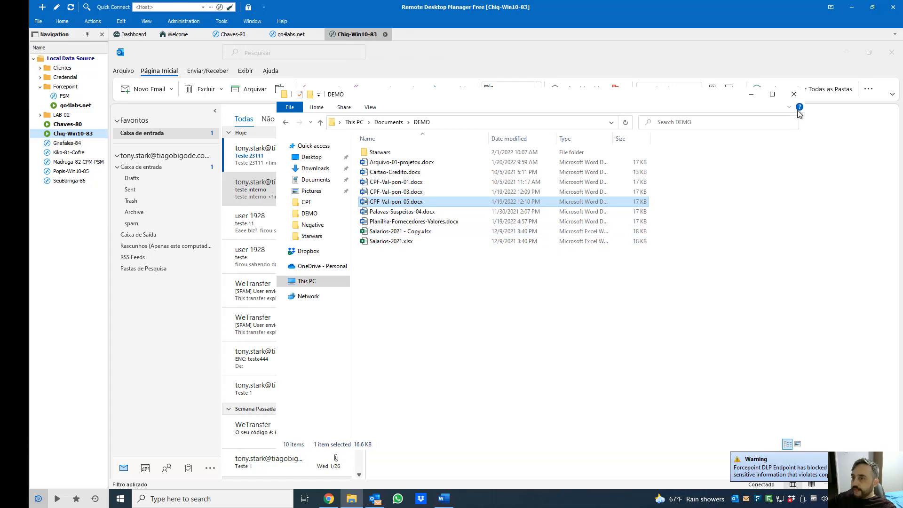
left_click(794, 93)
left_click(892, 52)
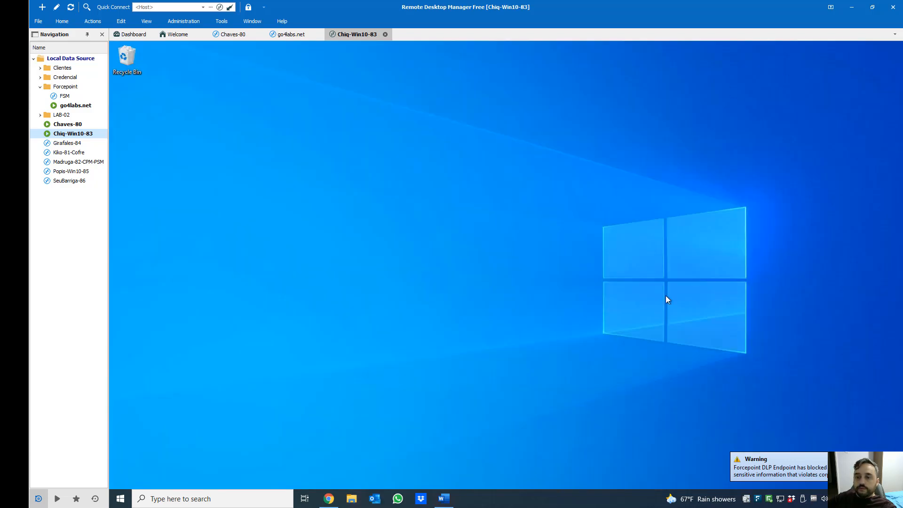
right_click(477, 215)
left_click(499, 239)
left_click(328, 500)
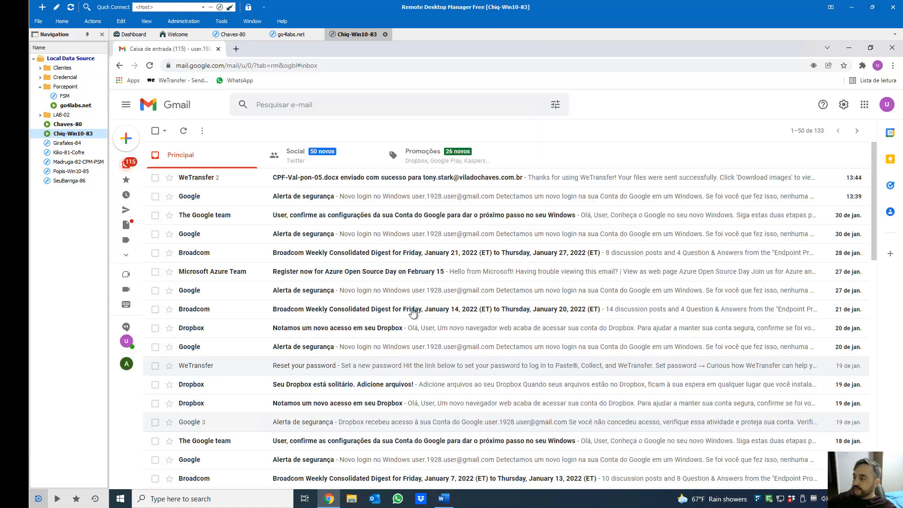
left_click(329, 499)
left_click(352, 499)
Open Dropbox and Documents > DEMO side by side in two Explorer windows
left_click(308, 251)
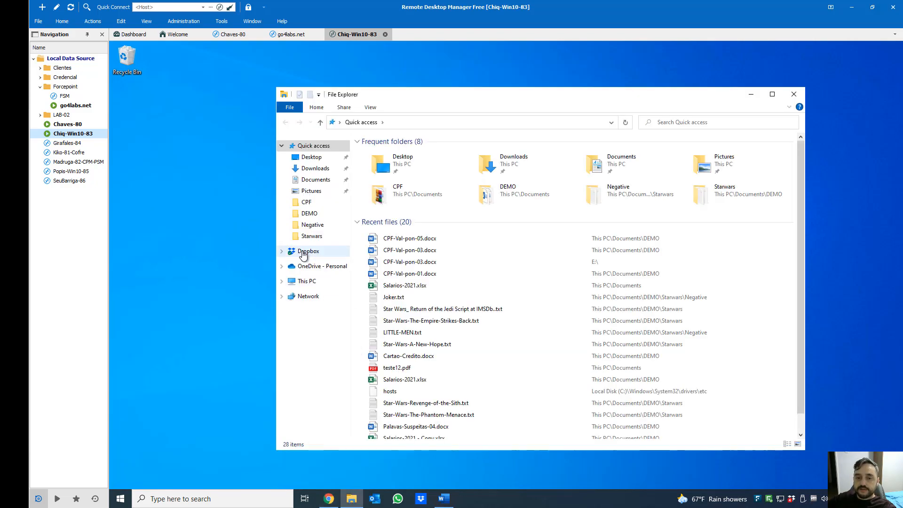
right_click(352, 499)
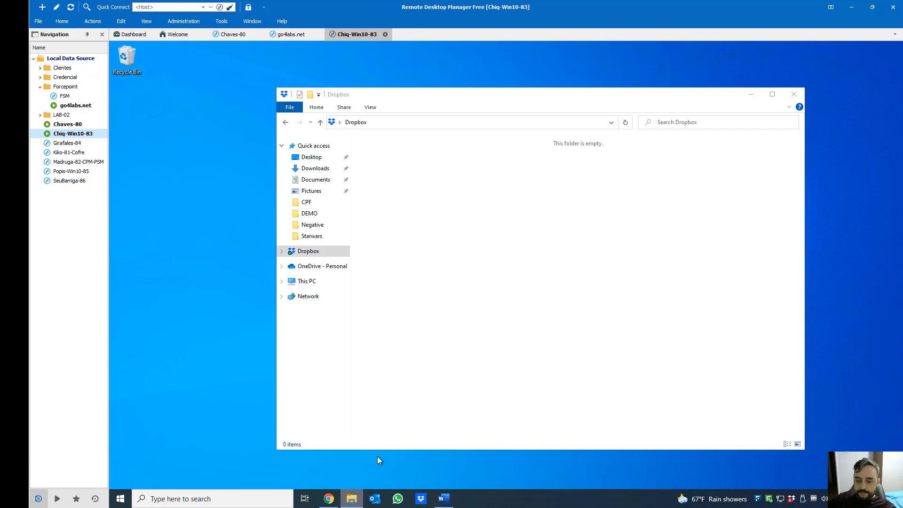
left_click(377, 447)
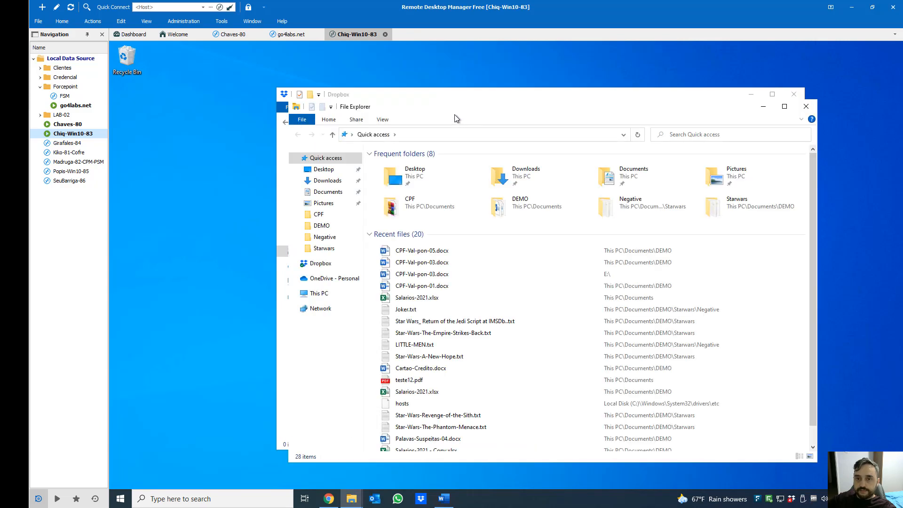
left_click_drag(470, 95, 358, 54)
left_click(732, 161)
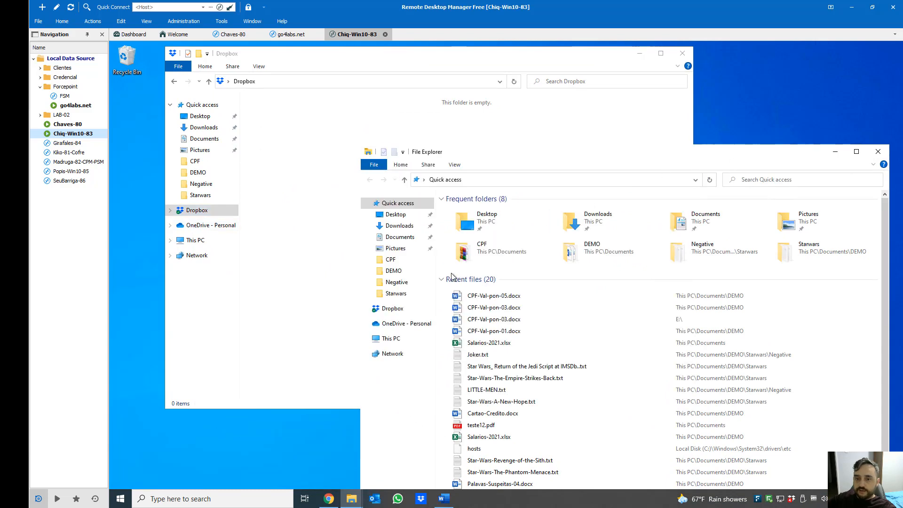
left_click(407, 239)
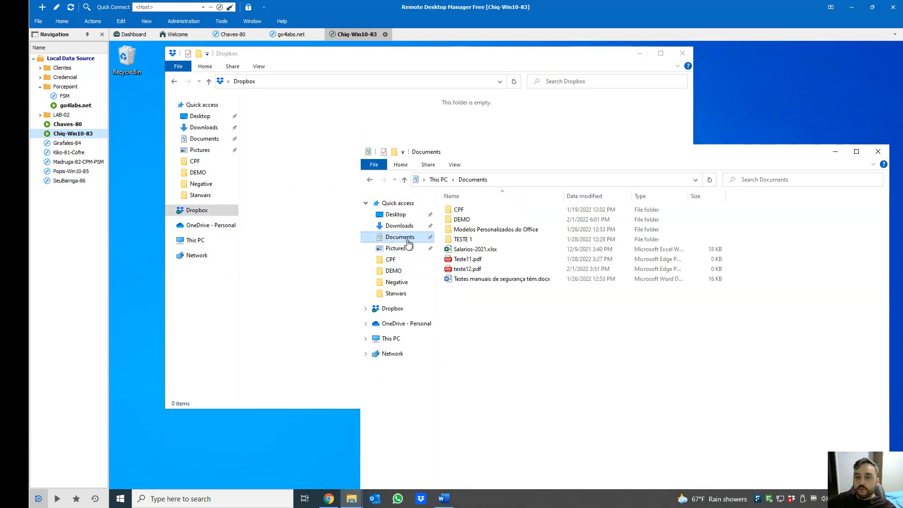
double_click(485, 221)
Copy the three CPF-Val-pon documents from DEMO and paste them into Dropbox
left_click(484, 241)
left_click(487, 259, "shift")
key("ctrl+c")
left_click(322, 219)
key("ctrl+v")
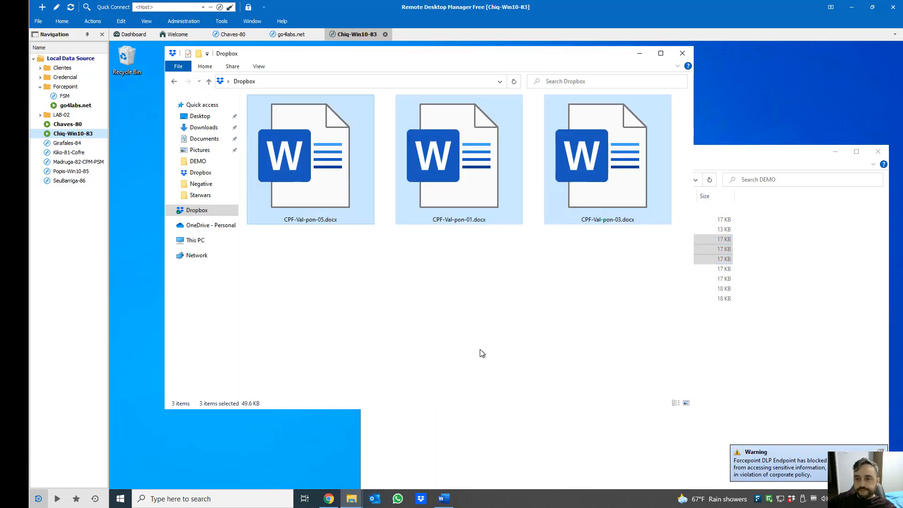
Check the pasted CPF files' status in Dropbox and dismiss the DLP blocked warning
left_click(399, 299)
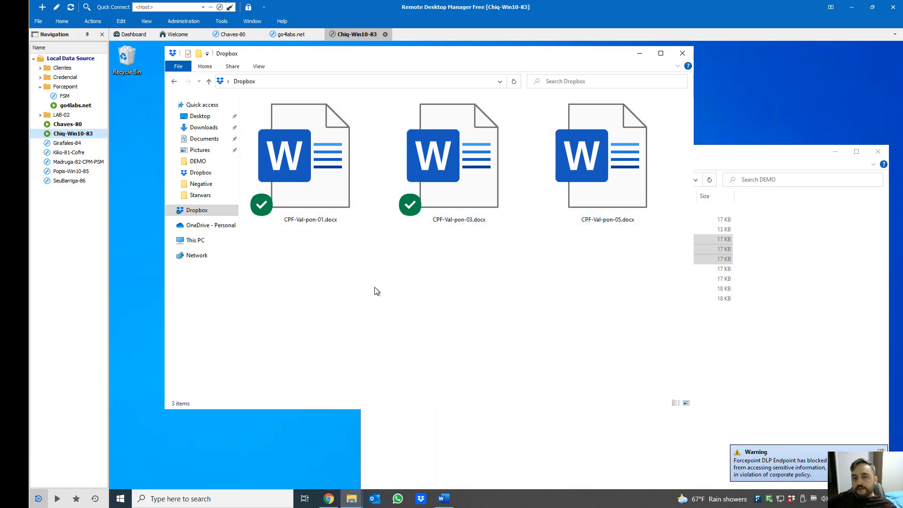
left_click(314, 193)
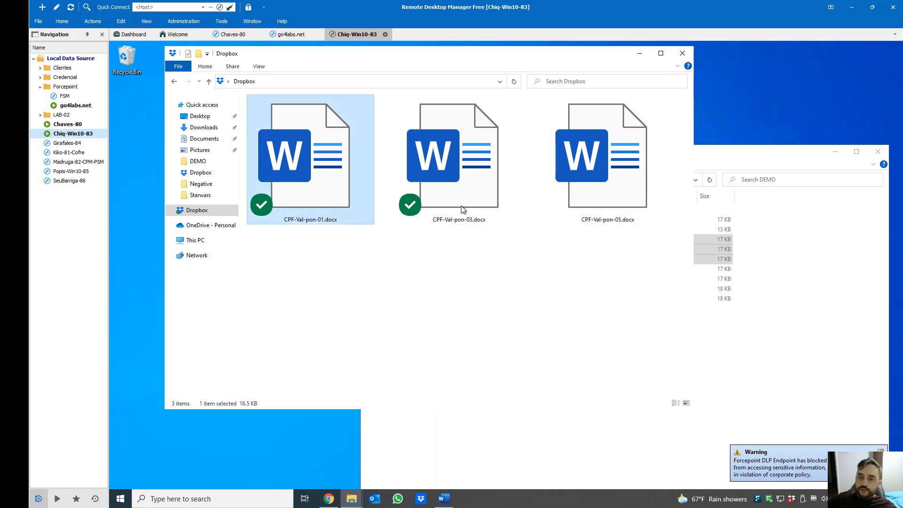
left_click(461, 194)
left_click(318, 207)
left_click(457, 191)
left_click(594, 202)
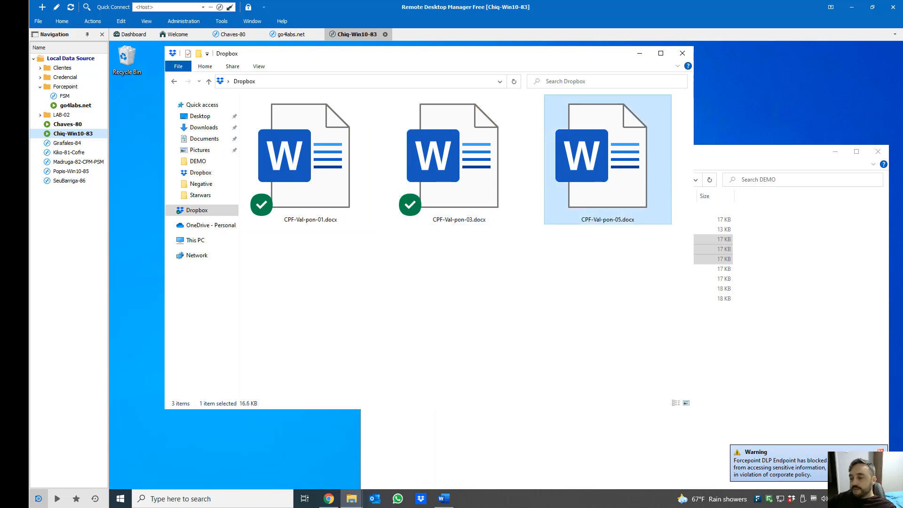
left_click(779, 467)
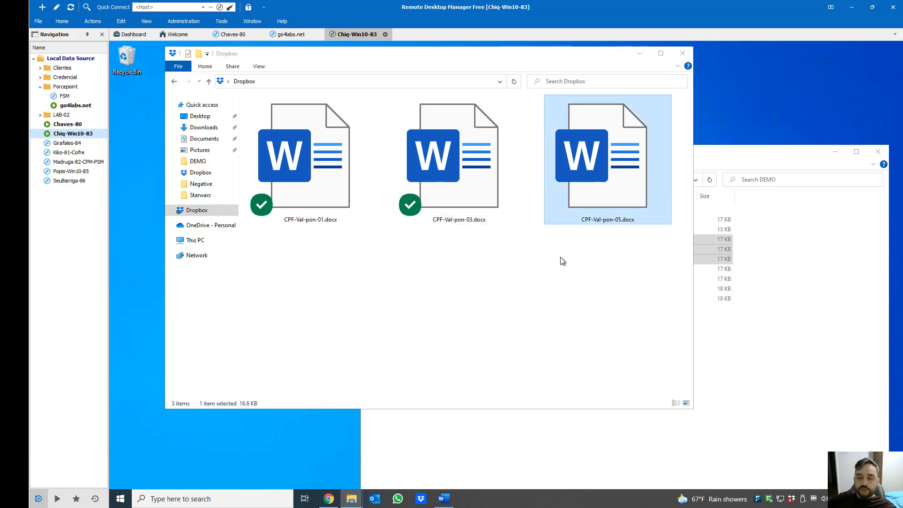
left_click(589, 277)
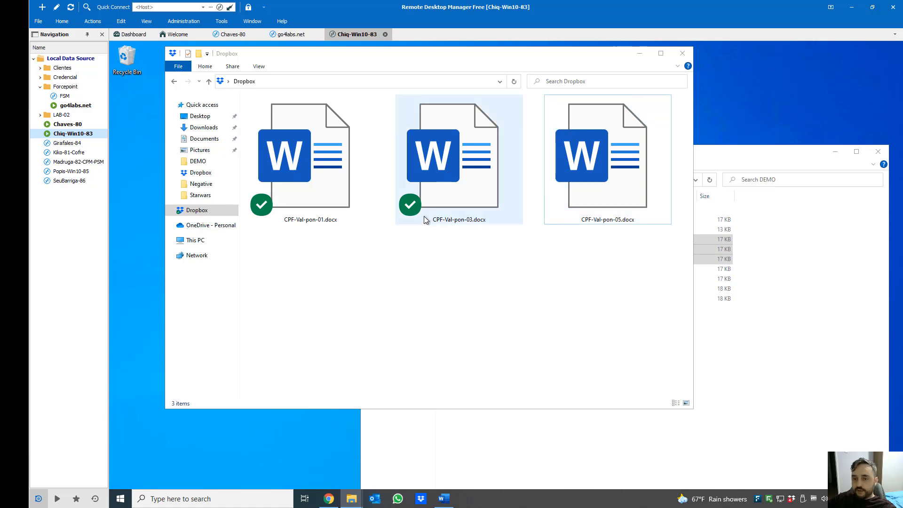
Select all three CPF files in Dropbox and delete them everywhere
left_click(588, 199)
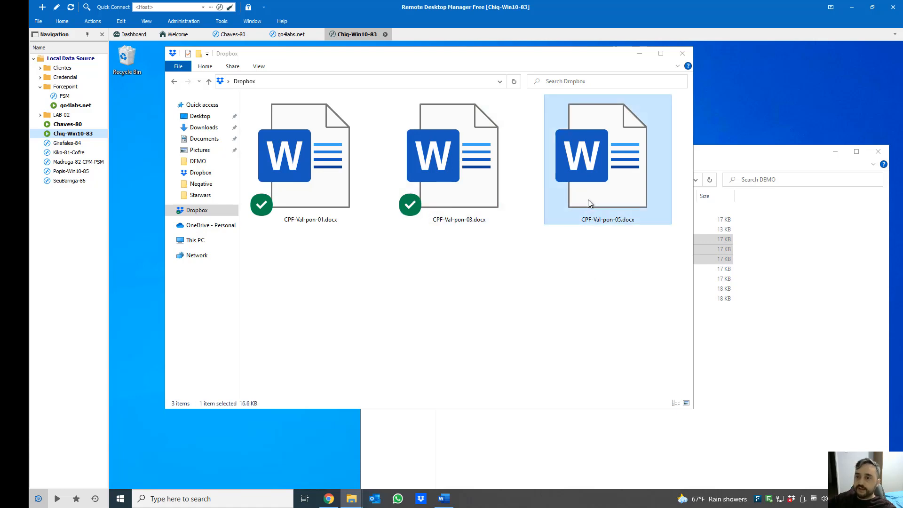
left_click_drag(632, 282, 284, 190)
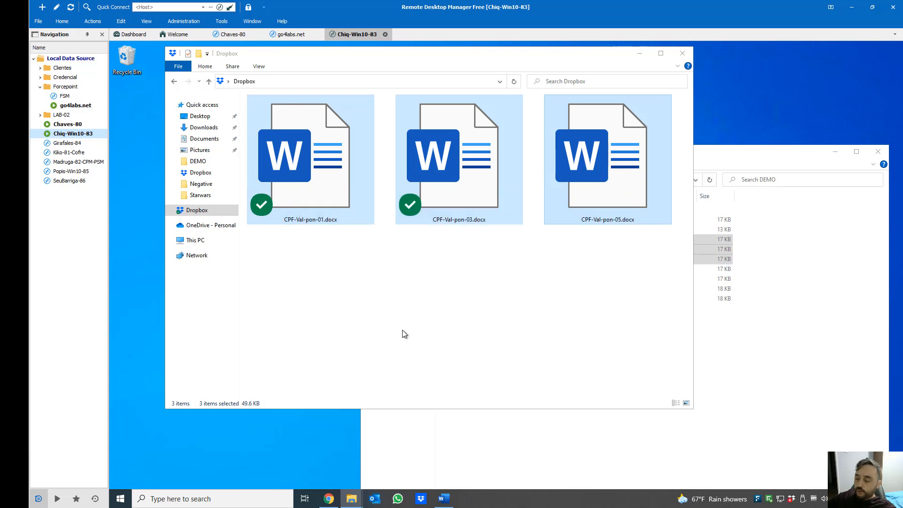
key("Delete")
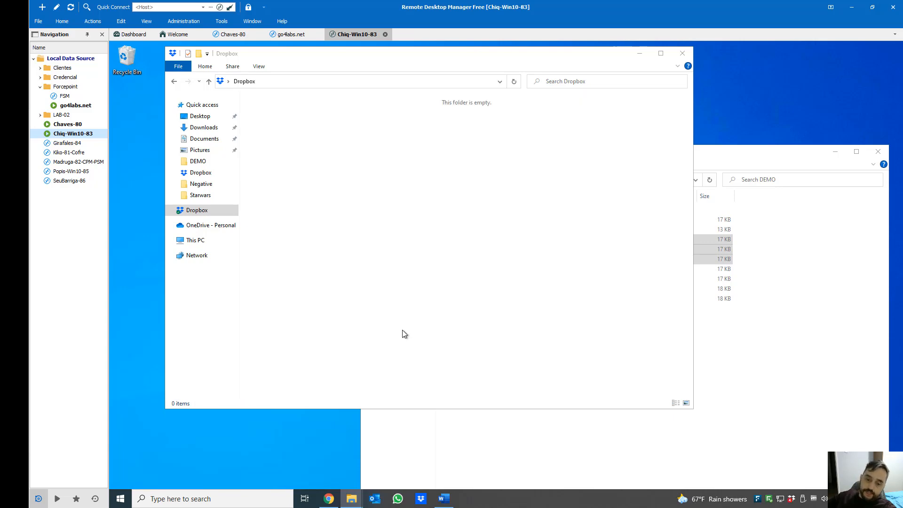
left_click(329, 498)
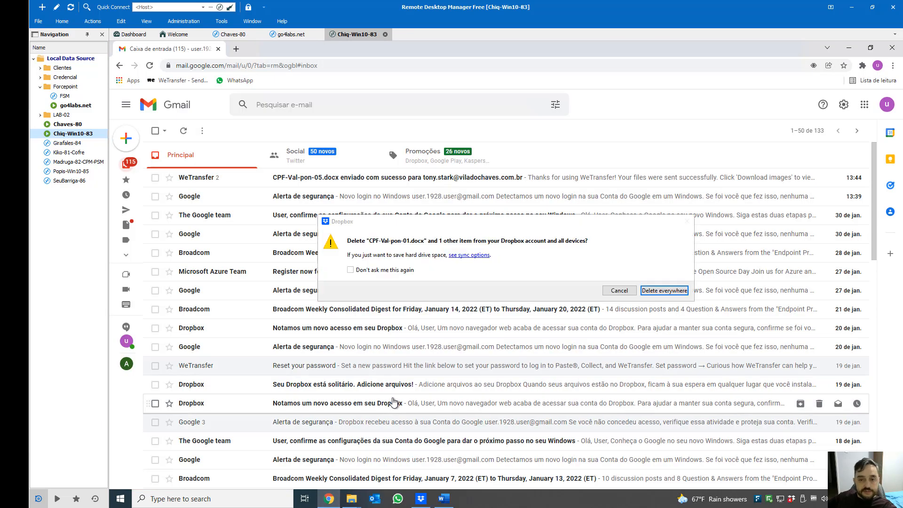
left_click(659, 291)
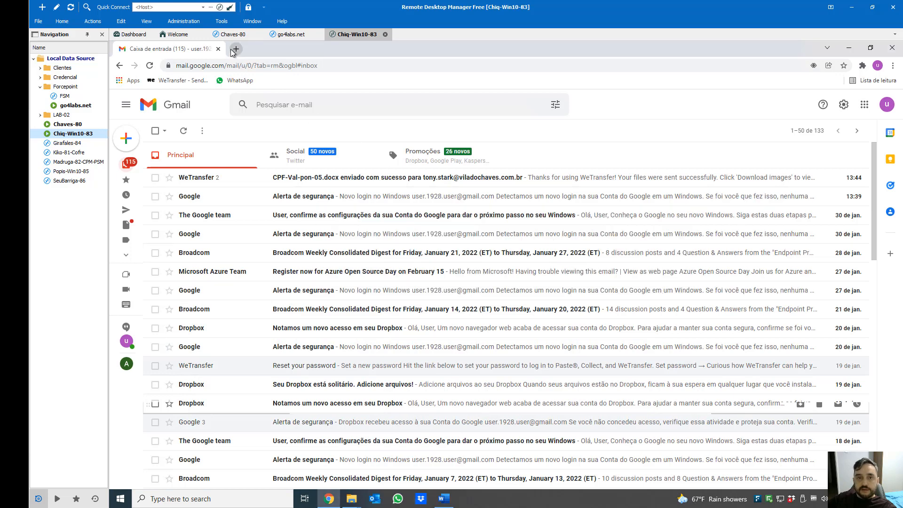
Open WeTransfer in a new tab and add CPF-Val-pon-05.docx to the transfer
left_click(237, 49)
type("we")
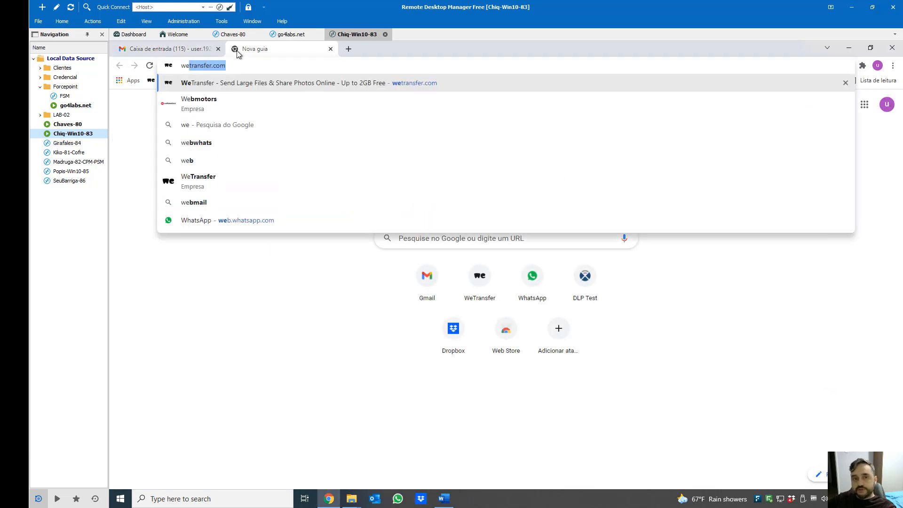
type("transfer.com")
key("Return")
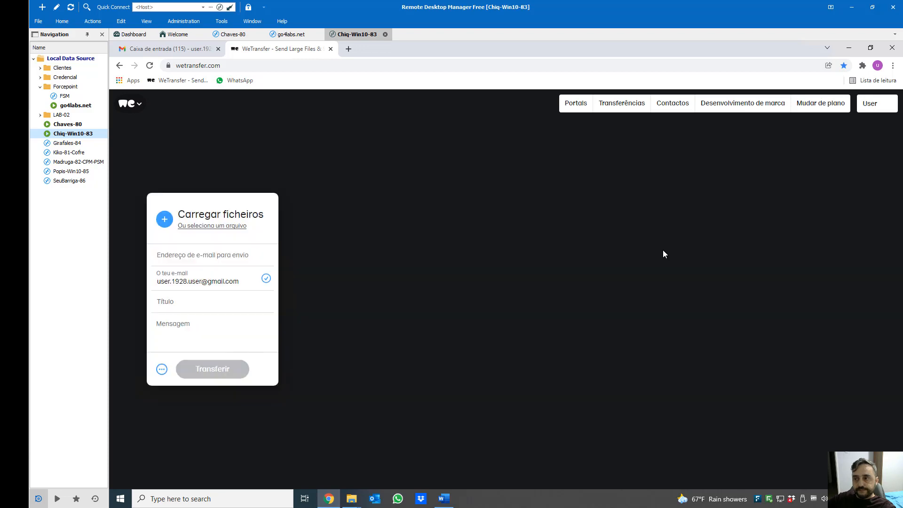
left_click(166, 219)
left_click(240, 160)
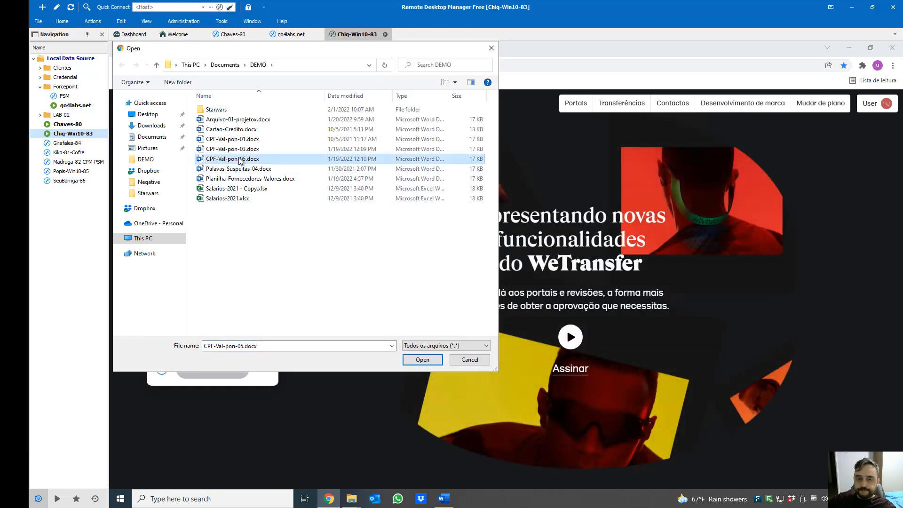
double_click(240, 160)
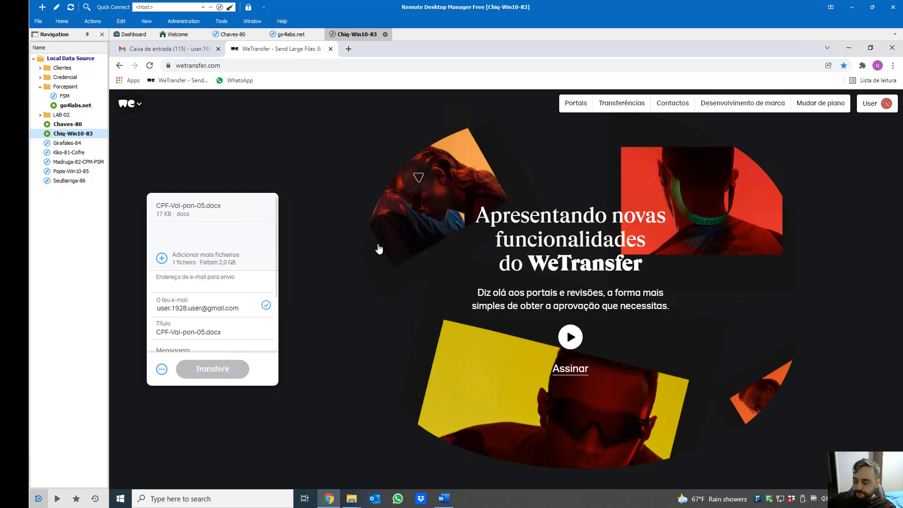
Address the transfer to the suggested recipient with message 'teste' and start it
type("tiago")
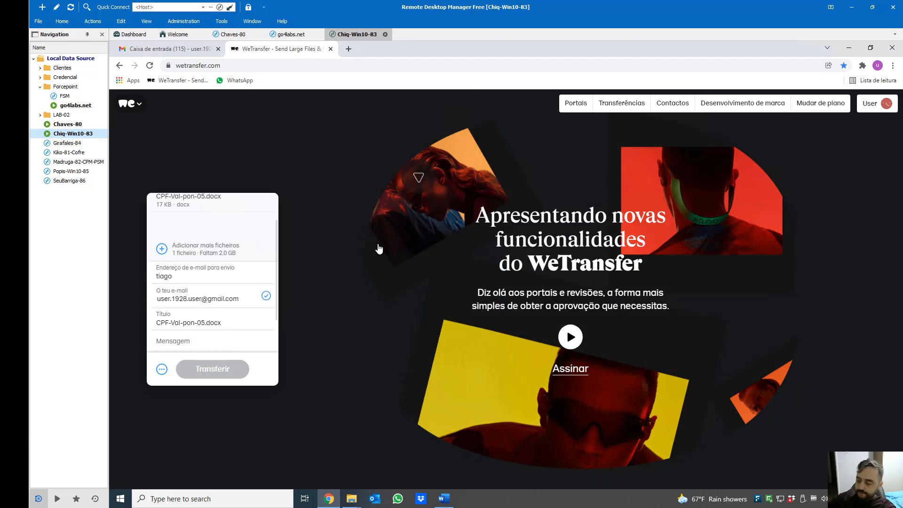
type("br")
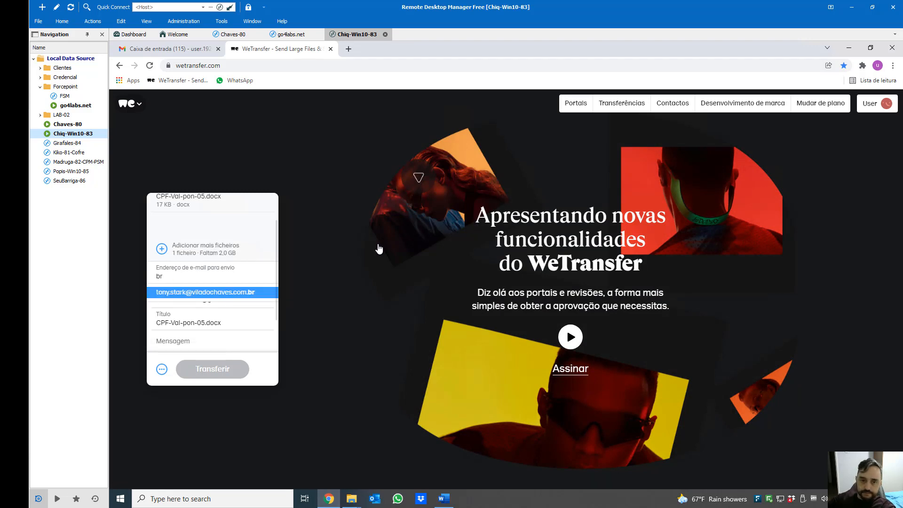
key("Return")
left_click(204, 329)
type("teste")
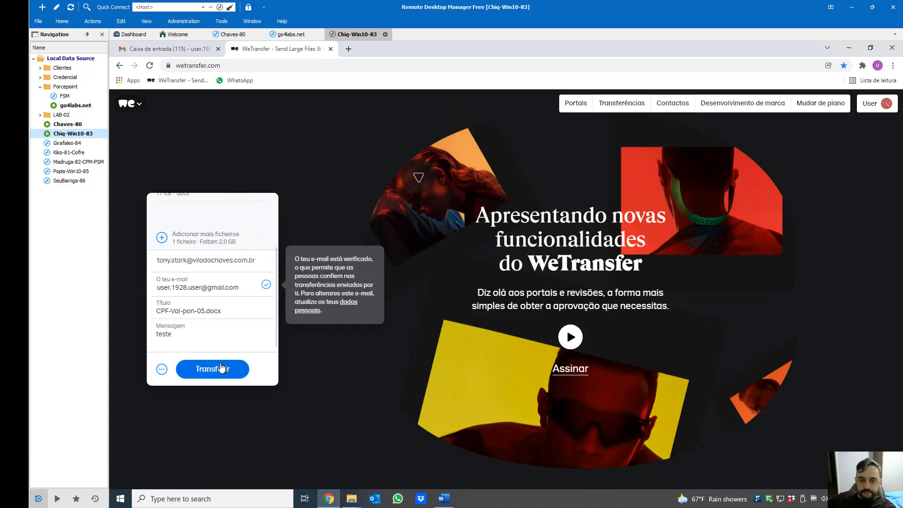
left_click(263, 349)
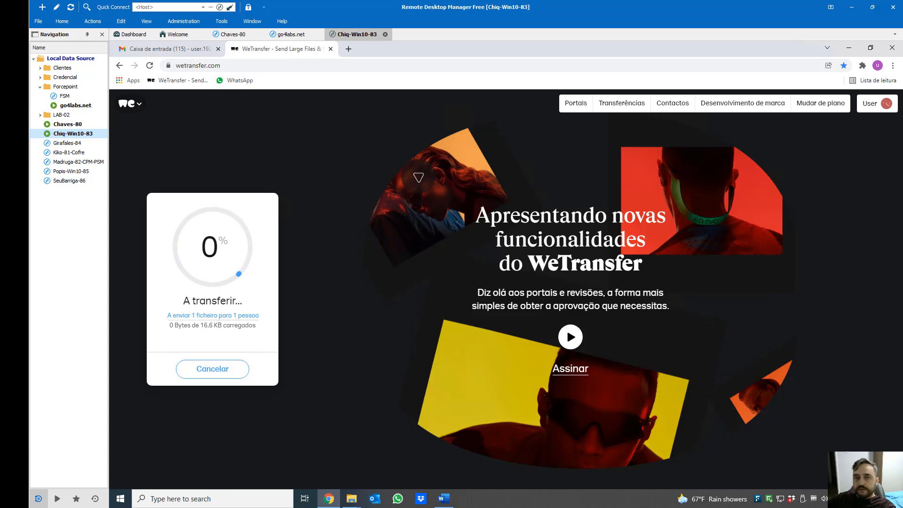
Abandon the stalled WeTransfer page, confirm leaving, and open a blank tab
left_click(331, 50)
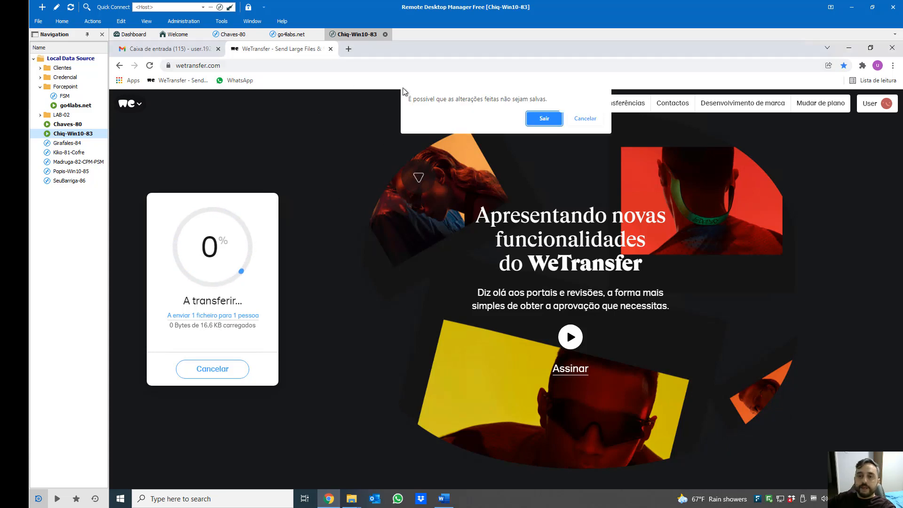
key("Return")
key("ctrl+t")
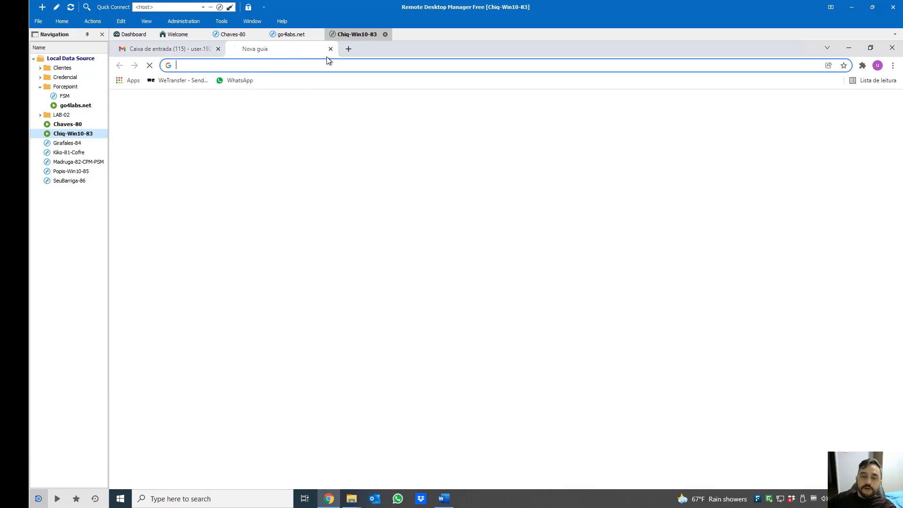
Send CPF-Val-pon-05.docx as a document in the existing WhatsApp Web chat
left_click(232, 81)
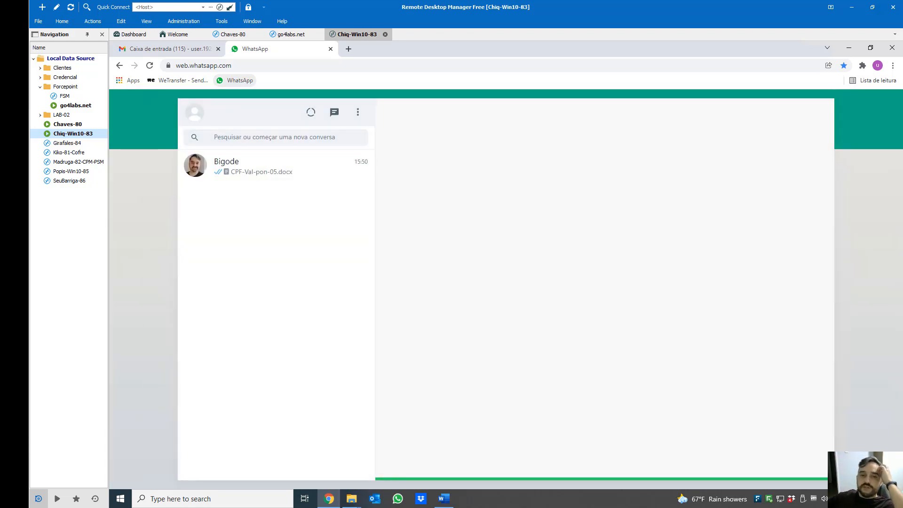
left_click(240, 177)
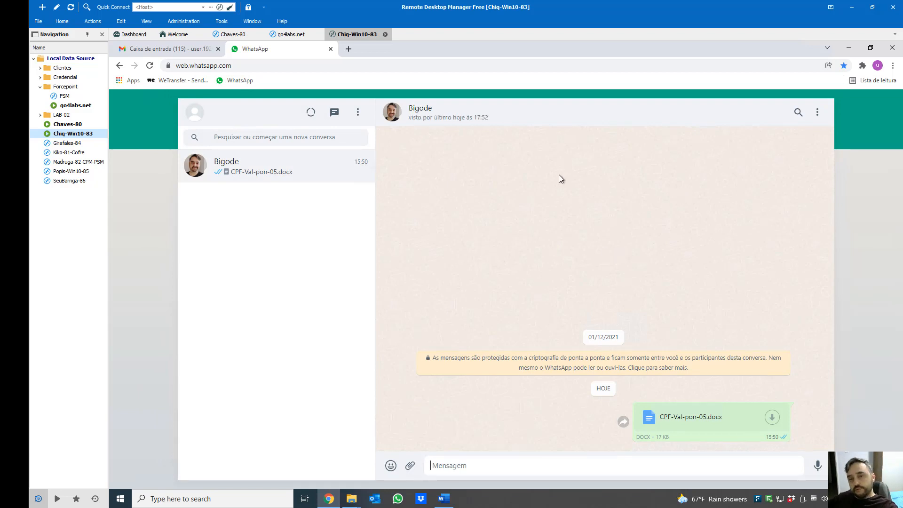
left_click(410, 466)
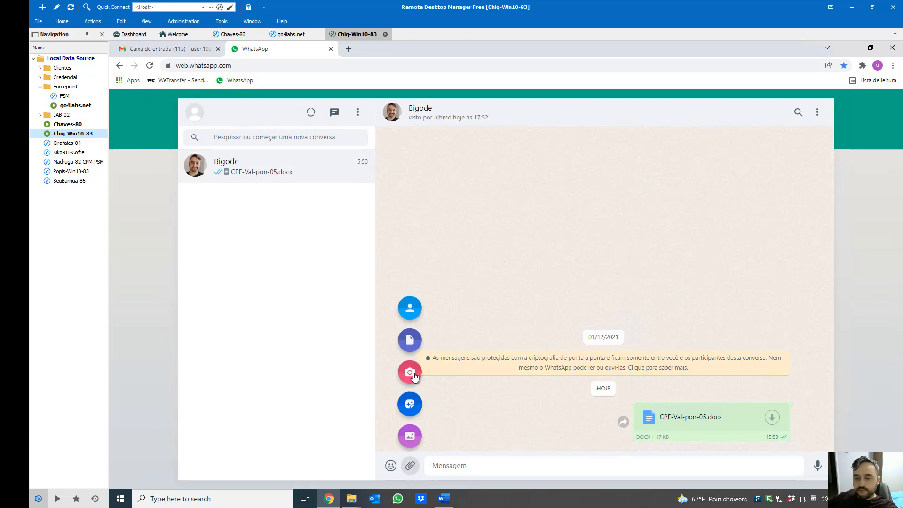
left_click(410, 338)
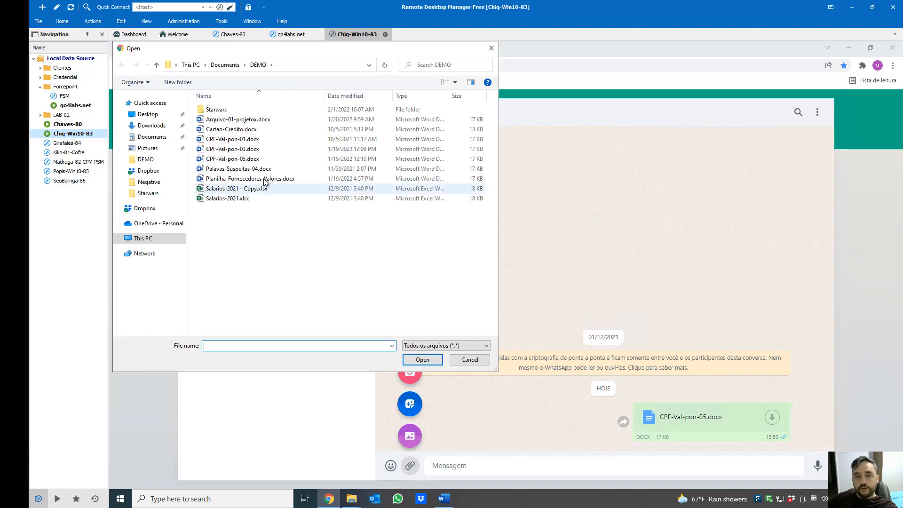
double_click(235, 159)
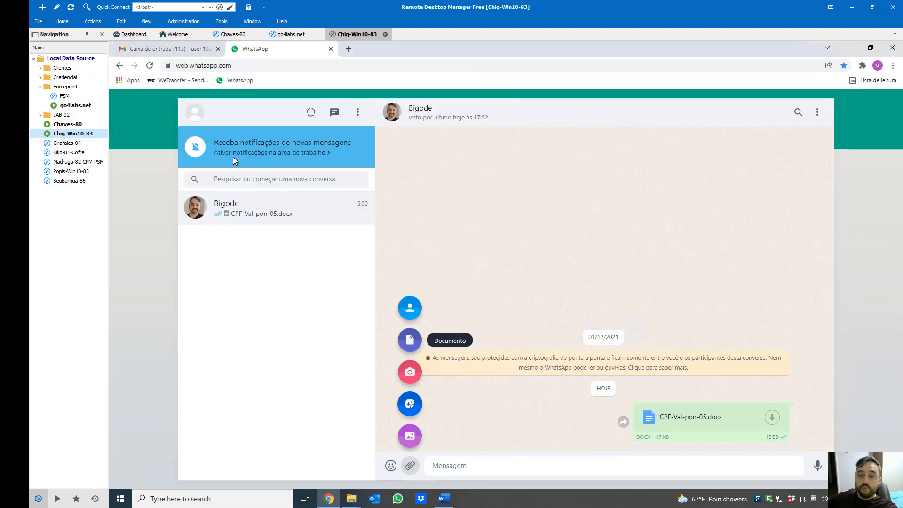
left_click(813, 468)
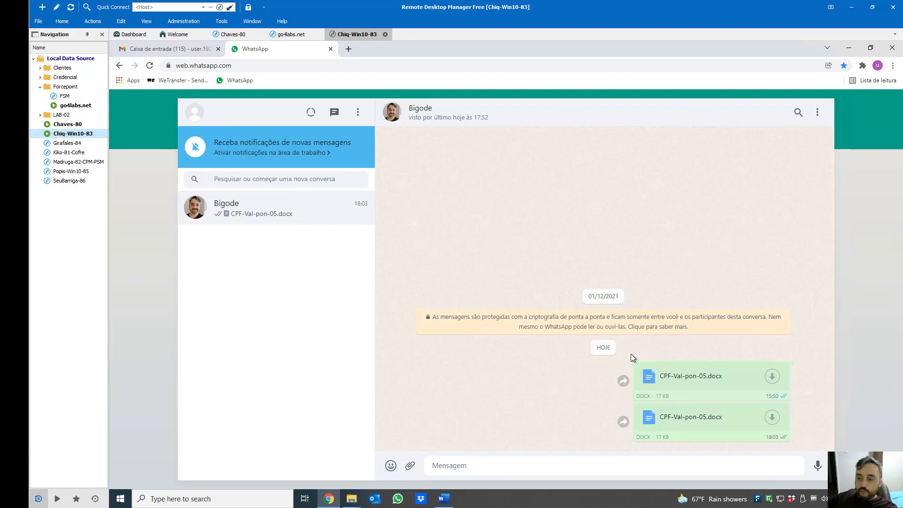
Copy the Word document's text with Copiar, minimize Word, and close the WhatsApp Web tab
left_click(444, 499)
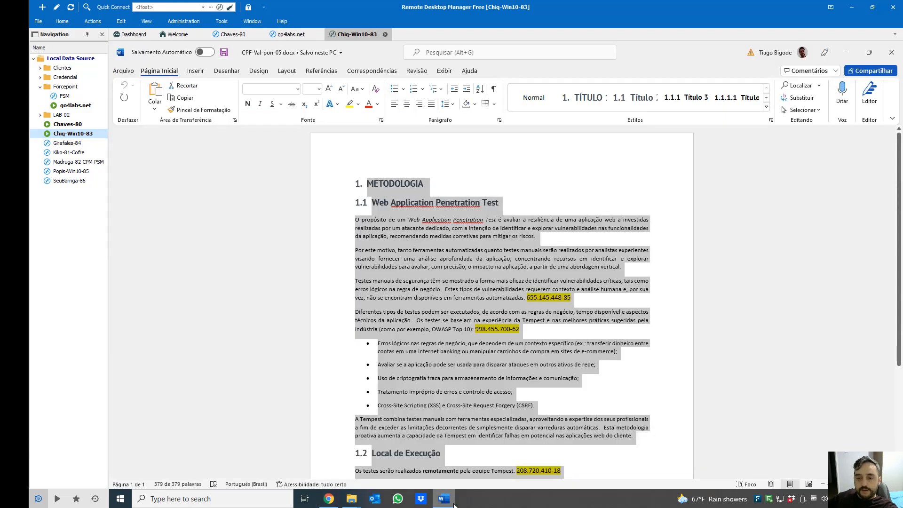
right_click(473, 328)
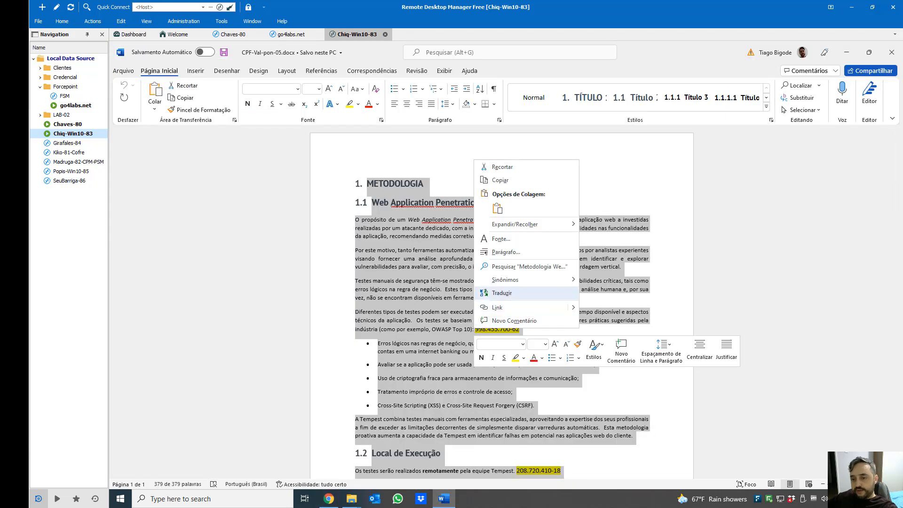
left_click(504, 185)
left_click(846, 53)
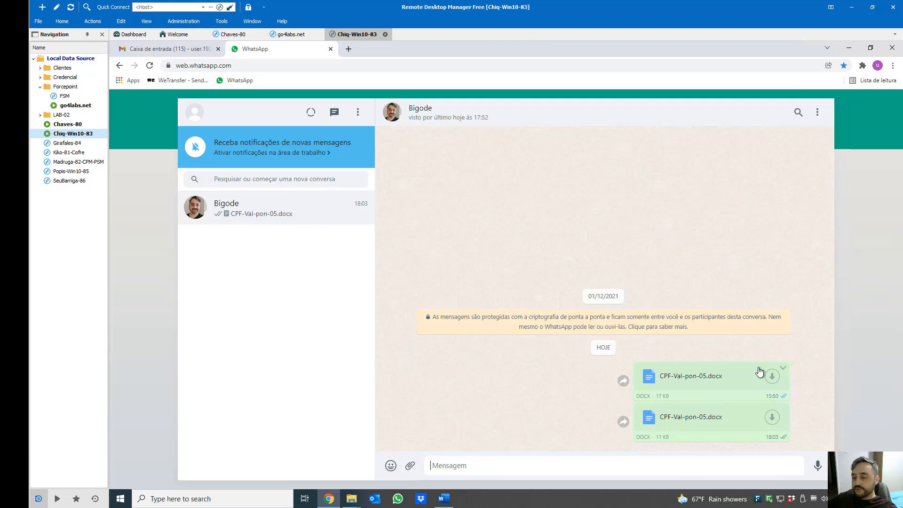
left_click(330, 48)
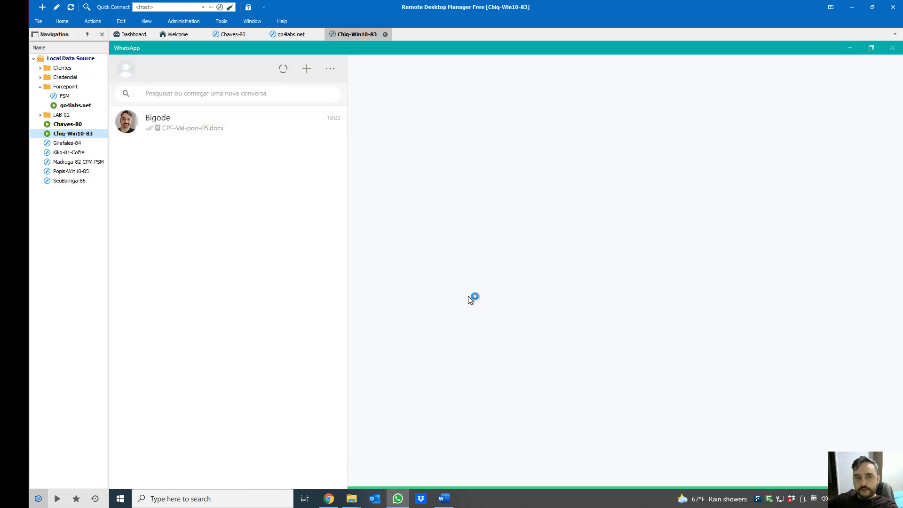
Try attaching CPF-Val-pon-05.docx in the WhatsApp Desktop chat and dismiss the DLP warning
left_click(207, 135)
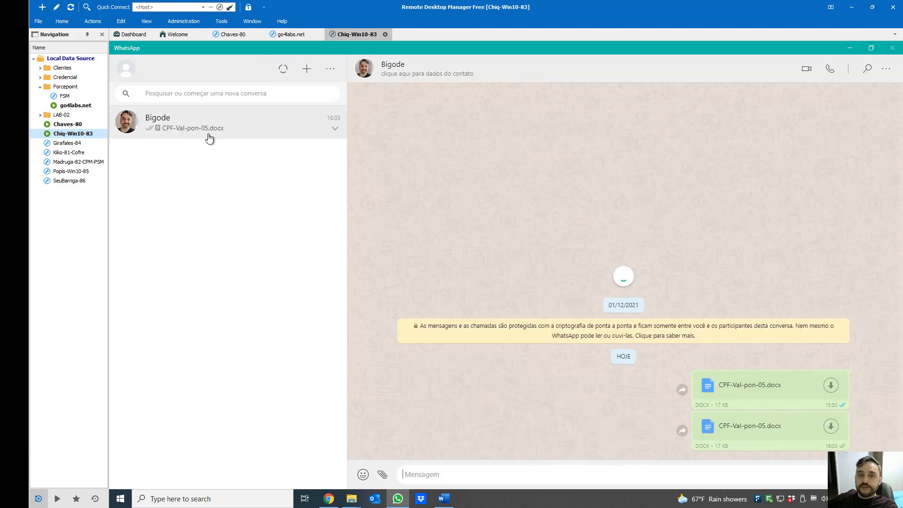
left_click(384, 476)
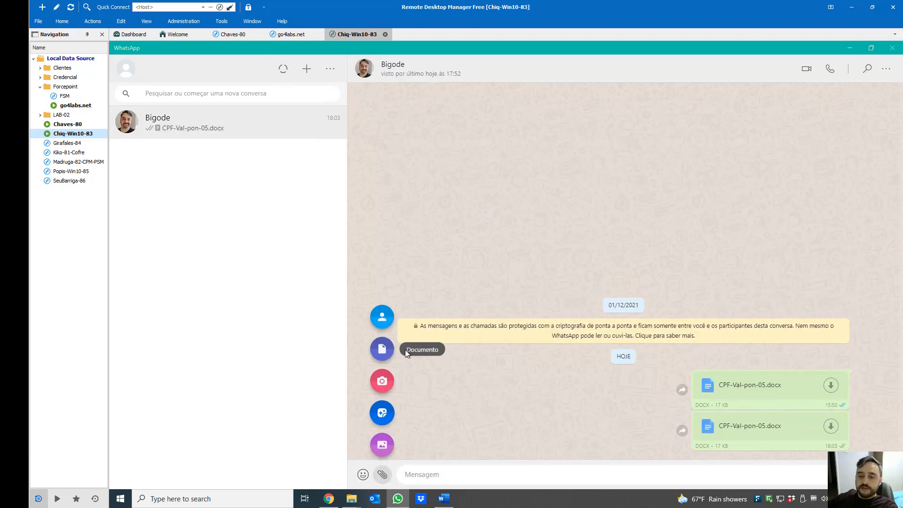
left_click(382, 348)
left_click(244, 161)
double_click(244, 161)
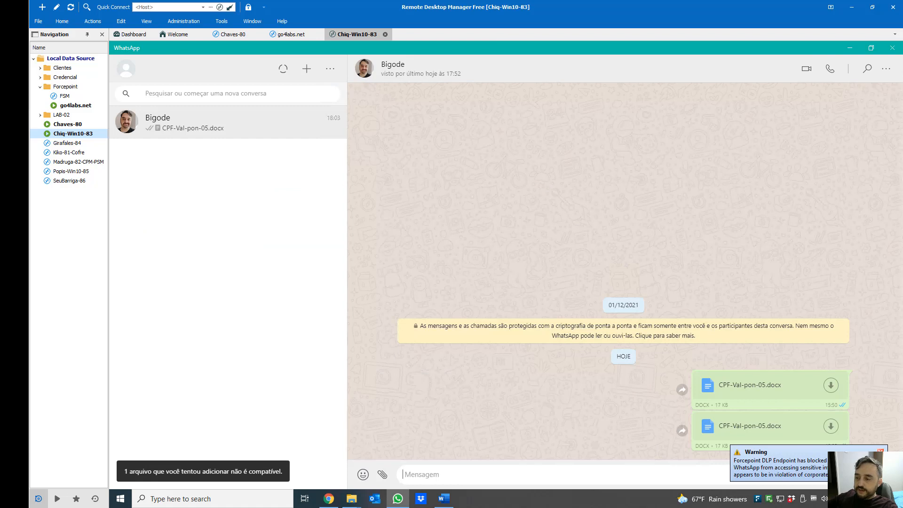
left_click(879, 451)
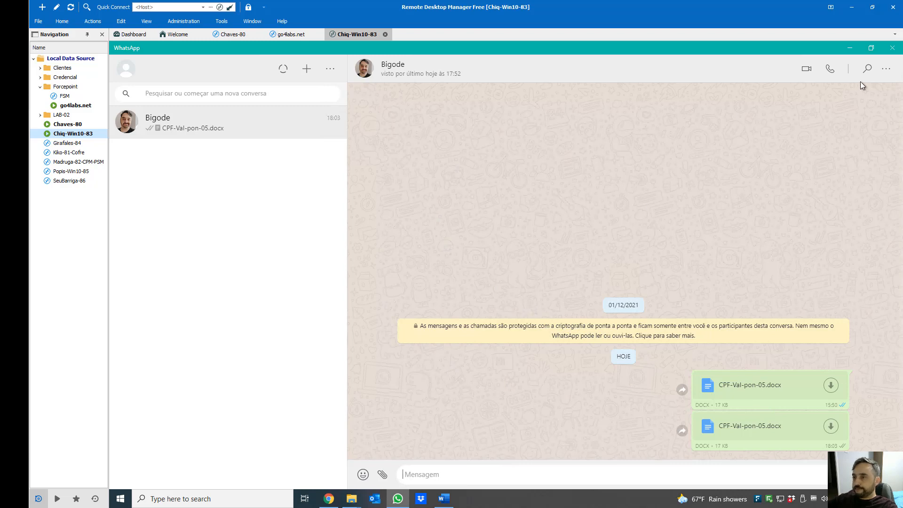
Close WhatsApp and Dropbox, then open CPF-Val-pon-05.docx from the DEMO folder
left_click(892, 48)
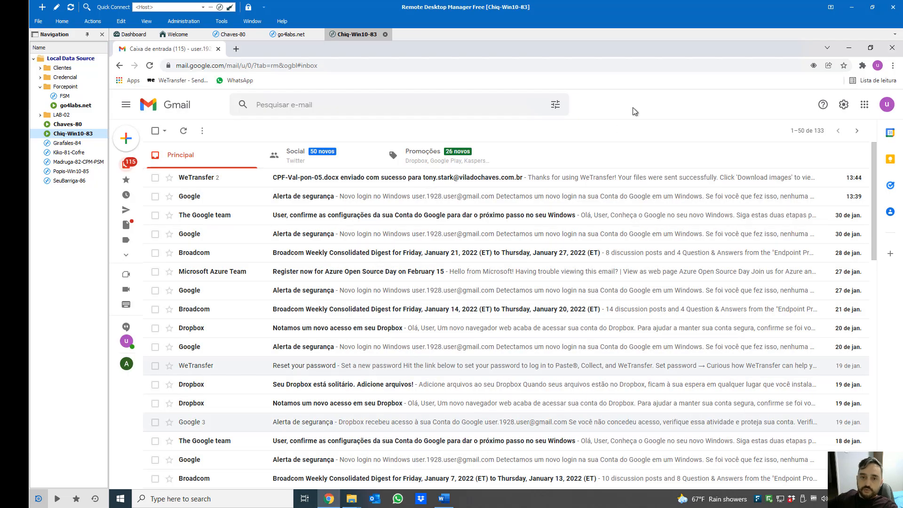
left_click(850, 47)
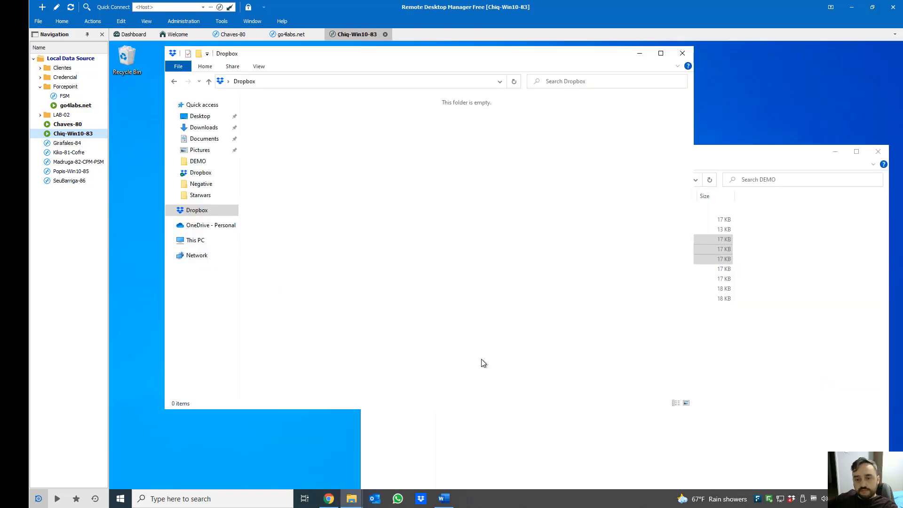
left_click(682, 53)
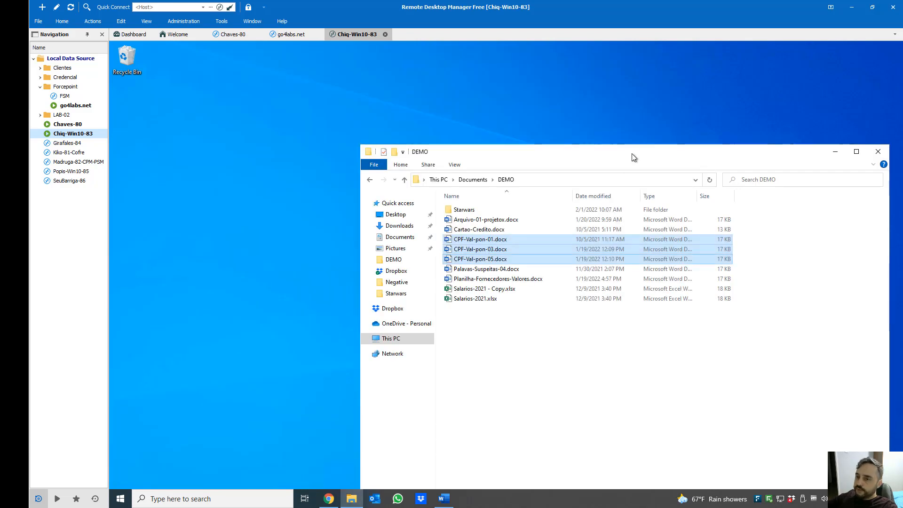
left_click_drag(616, 155, 473, 106)
double_click(343, 204)
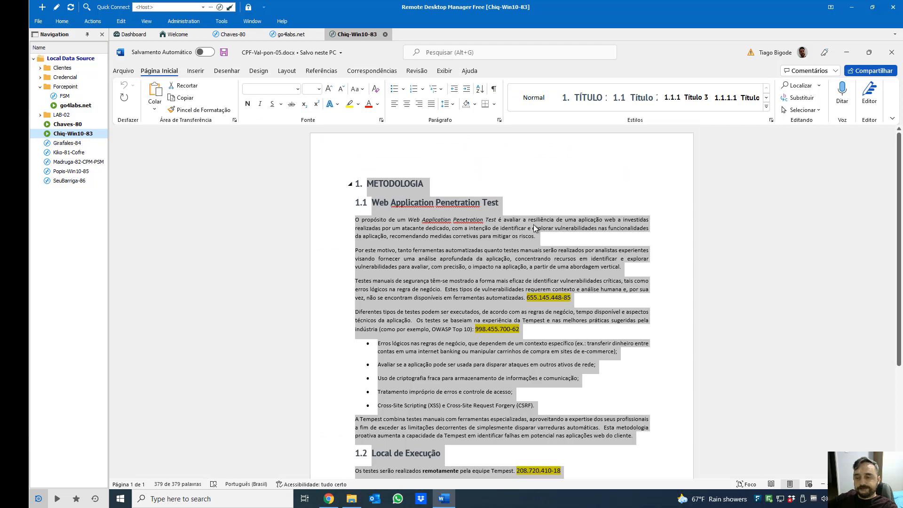
Print CPF-Val-pon-05.docx to PDF as 'asdf' in Downloads, then dismiss the DLP block
left_click(535, 228)
key("ctrl+p")
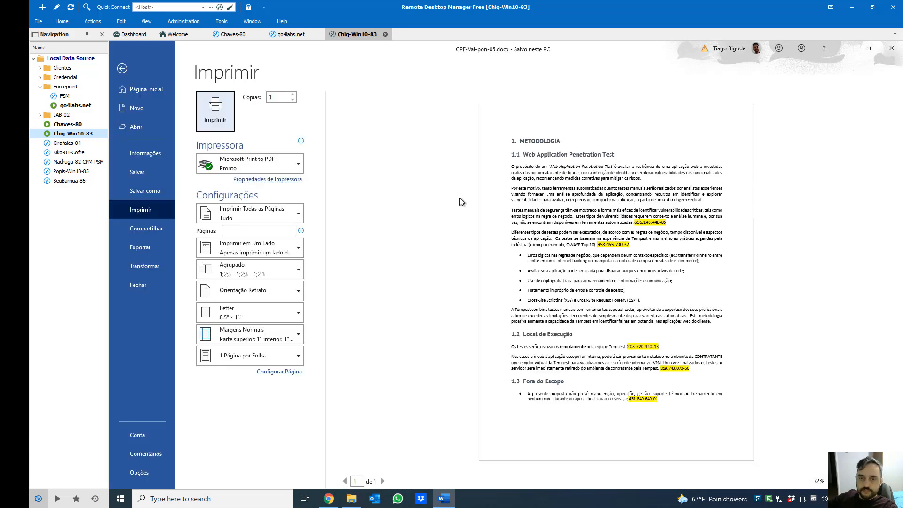
left_click(217, 118)
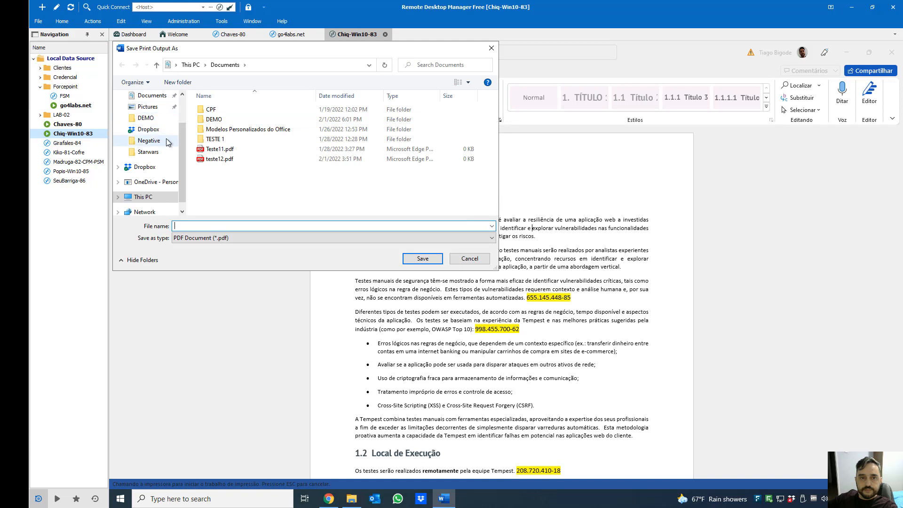
scroll(180, 107, "up", 2)
left_click(150, 126)
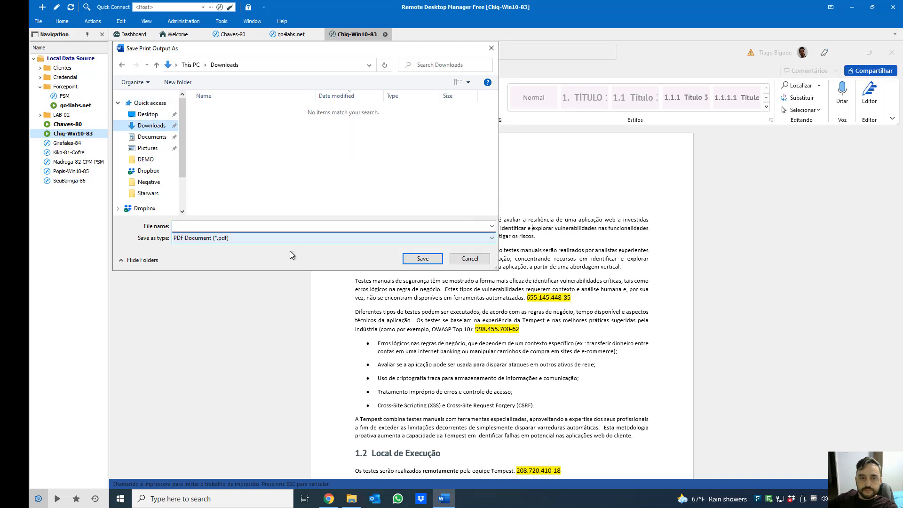
left_click(271, 227)
type("asdf")
left_click(419, 261)
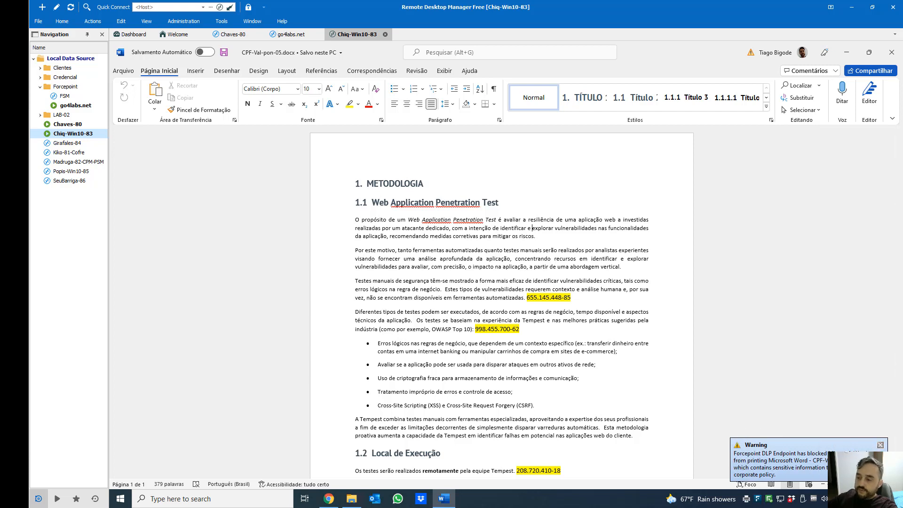
left_click(881, 445)
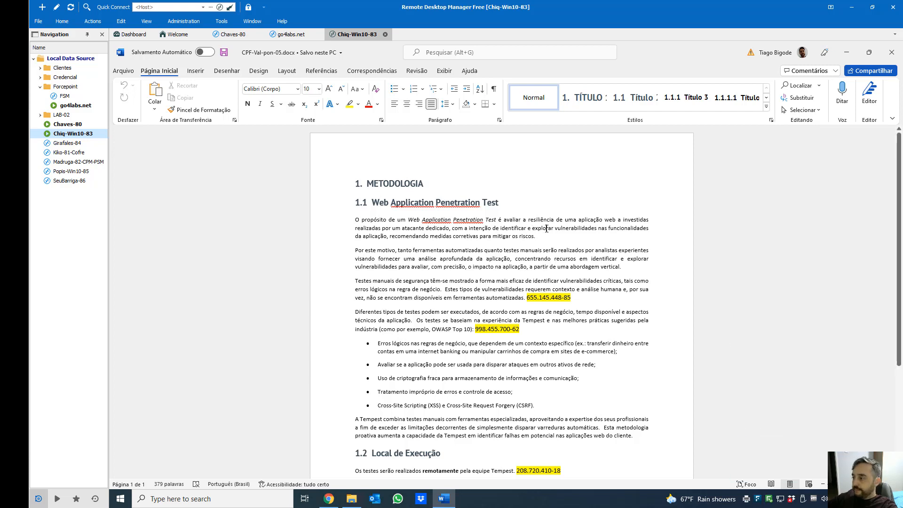
Close Word and the DEMO folder and bring the Gmail inbox forward
left_click(891, 52)
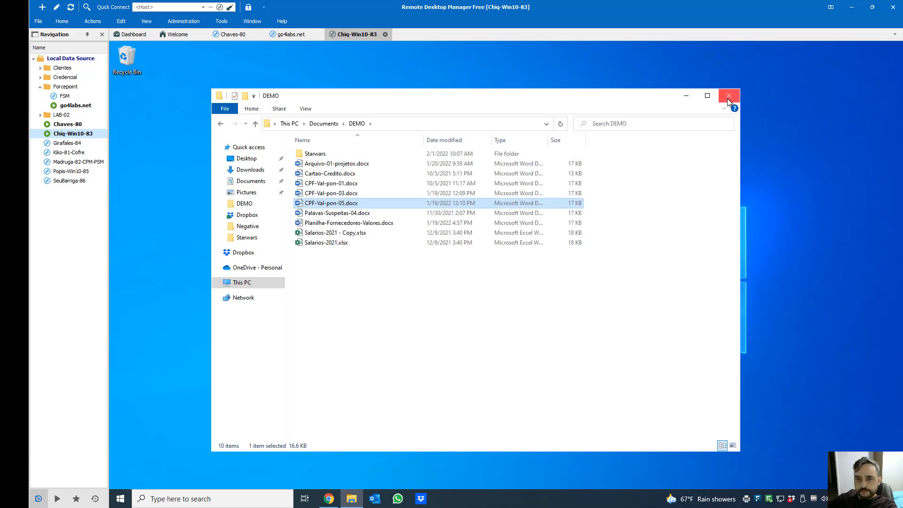
left_click(729, 96)
left_click(329, 498)
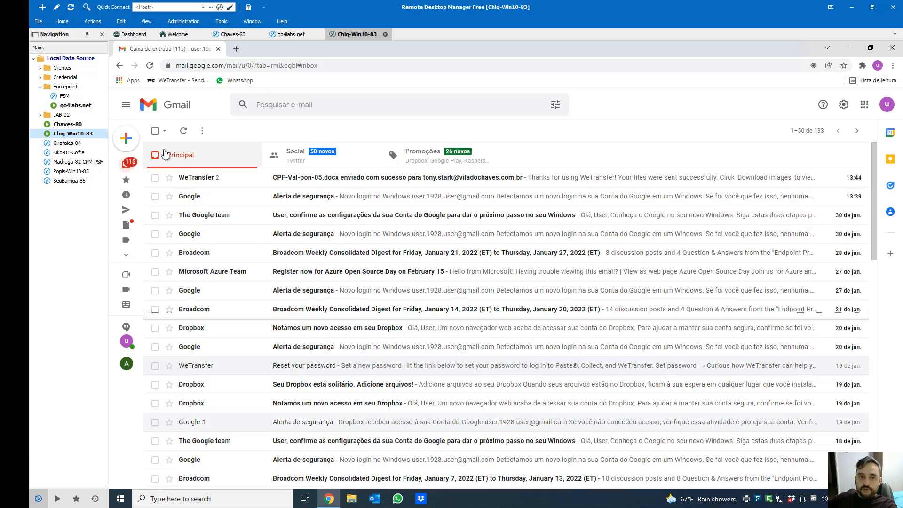
Start a new Gmail message to a colleague with subject 'Assunto 001'
mouse_move(133, 142)
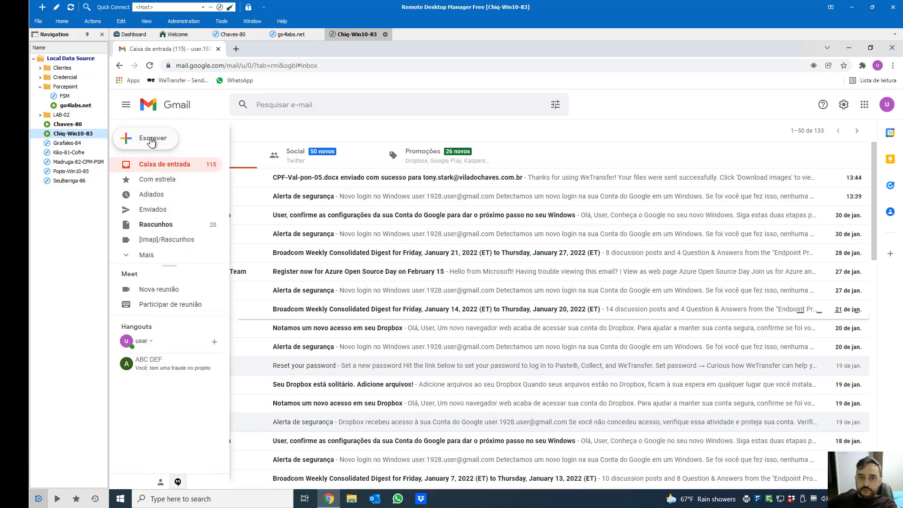
left_click(151, 142)
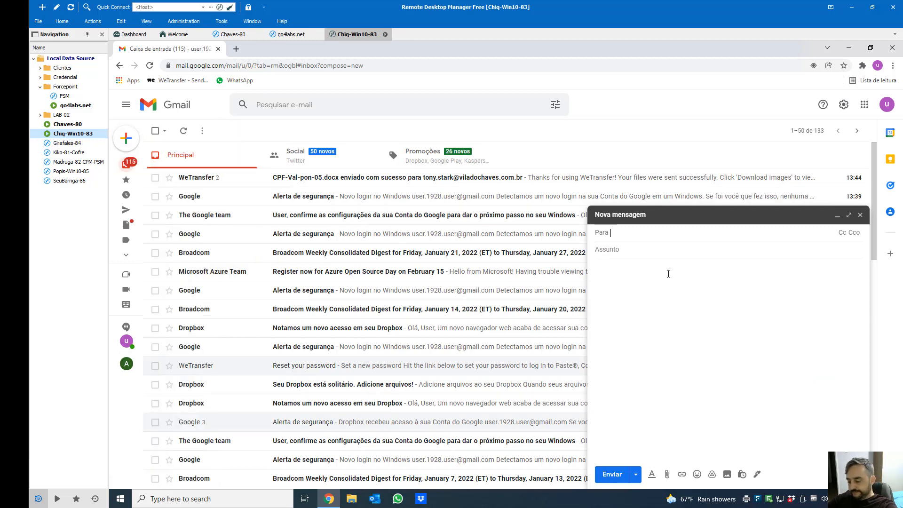
type("bru")
key("Return")
key("Tab")
type("Ass")
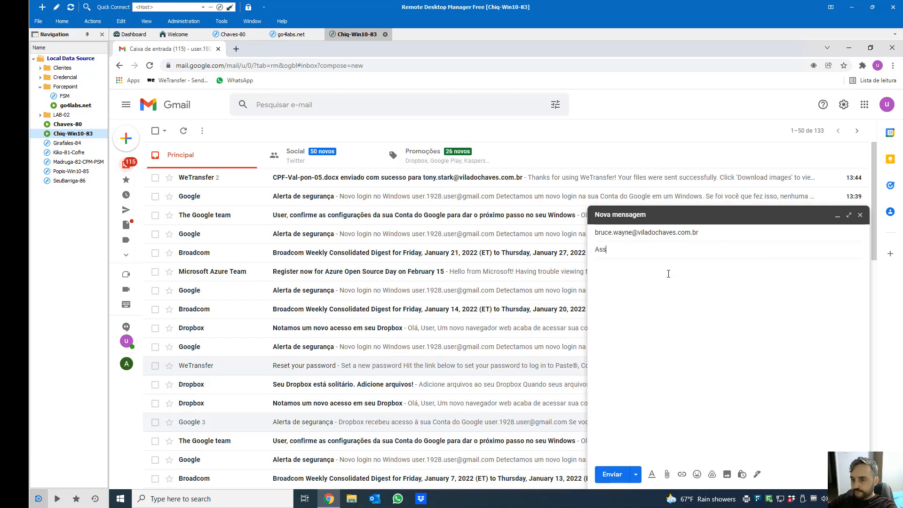
type("unto 001")
Write the body 'Eaeee blz? Ficou sabendo do projeto ?' plus a line suspecting fraud
key("Tab")
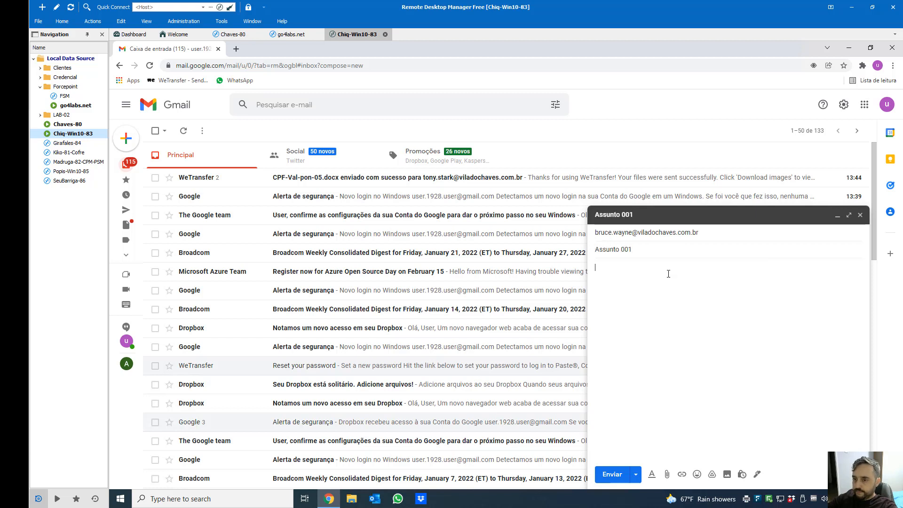
type("Eaeee bzlz?")
key("Return")
key("Return")
type("Ficou sabendo do proejto")
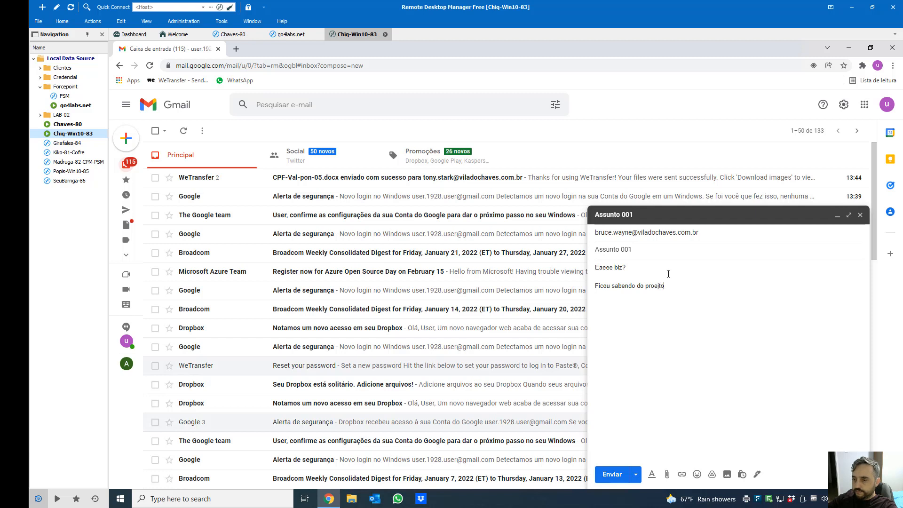
key("BackSpace")
key("BackSpace")
key("BackSpace")
key("BackSpace")
type("je")
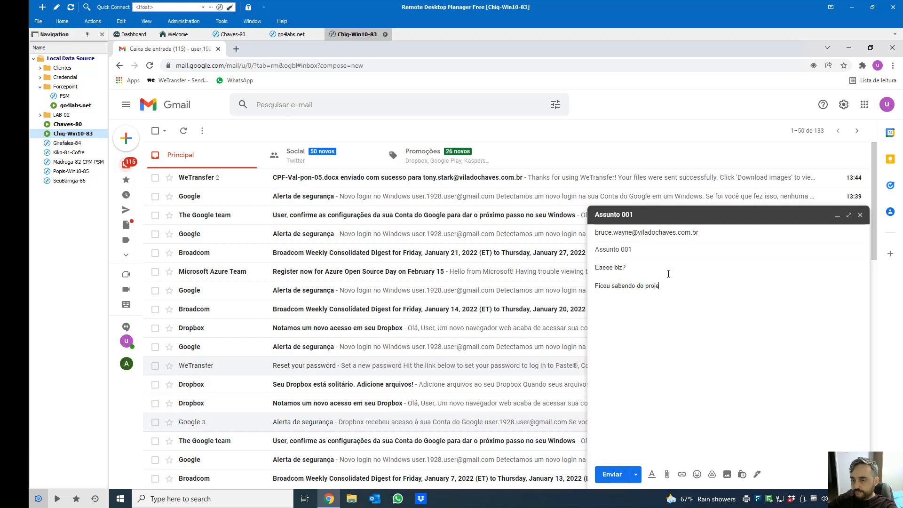
type("to ?")
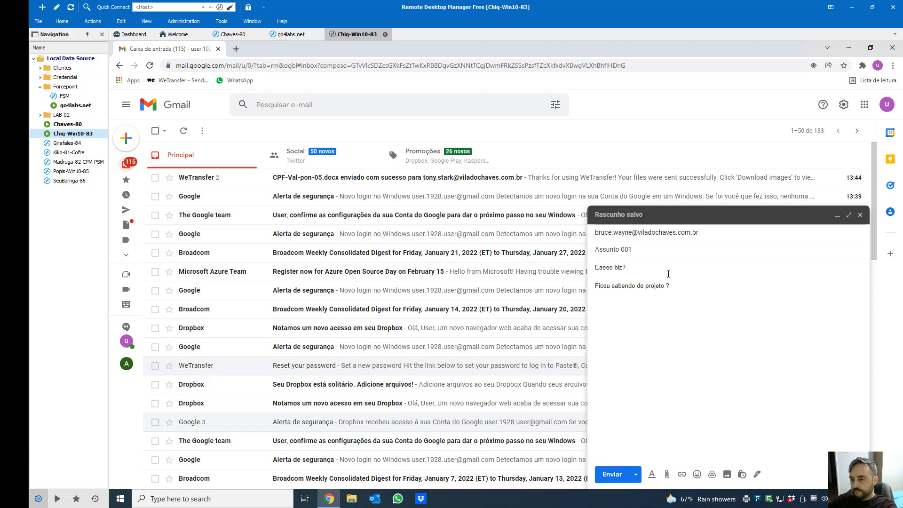
type("bem prova")
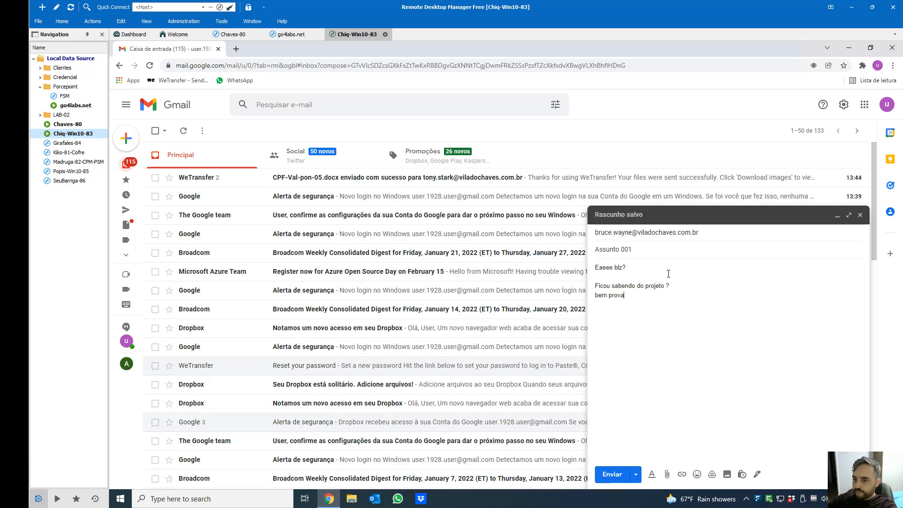
type("vel que tenha ")
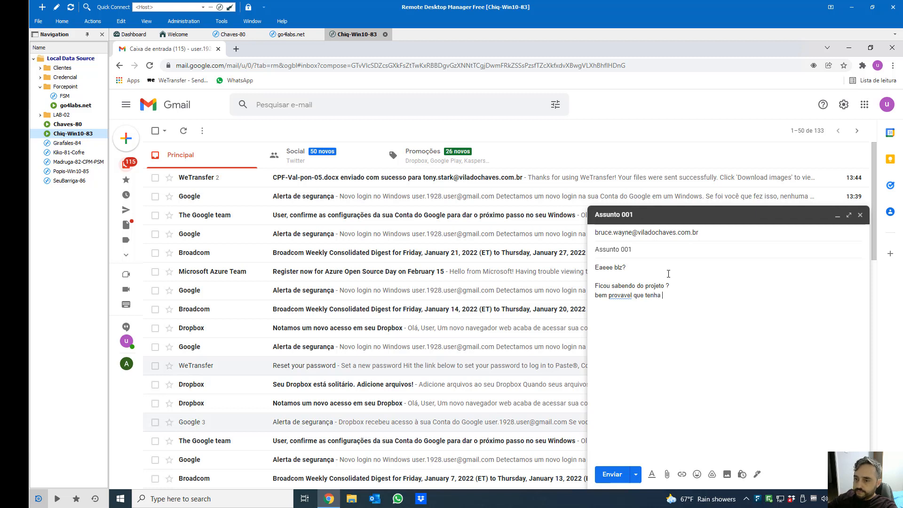
type("fraude ou")
type("vi uns p")
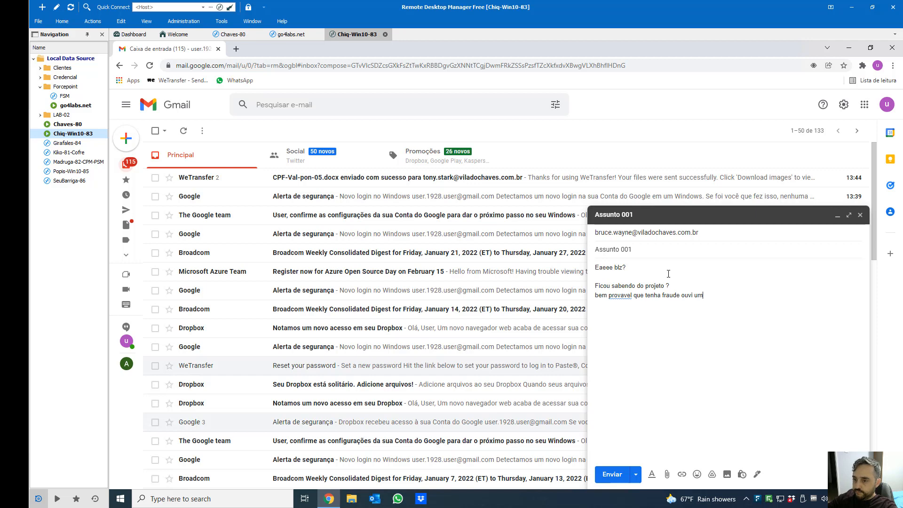
type("apos a")
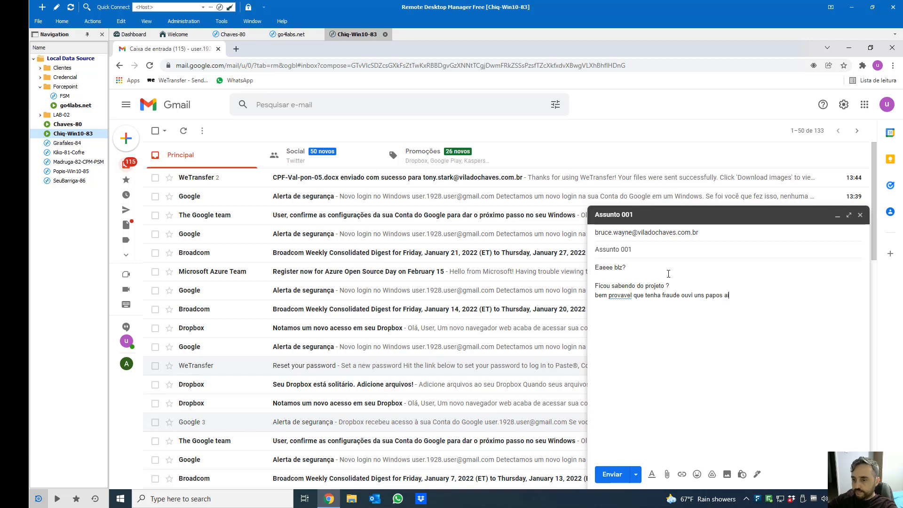
Send the 'Assunto 001' email and minimize the browser to the desktop
left_click(613, 475)
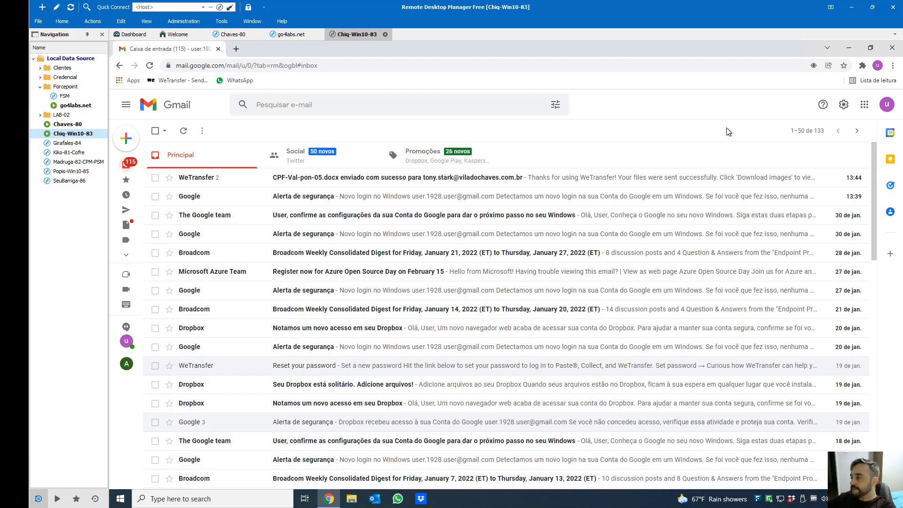
left_click(850, 48)
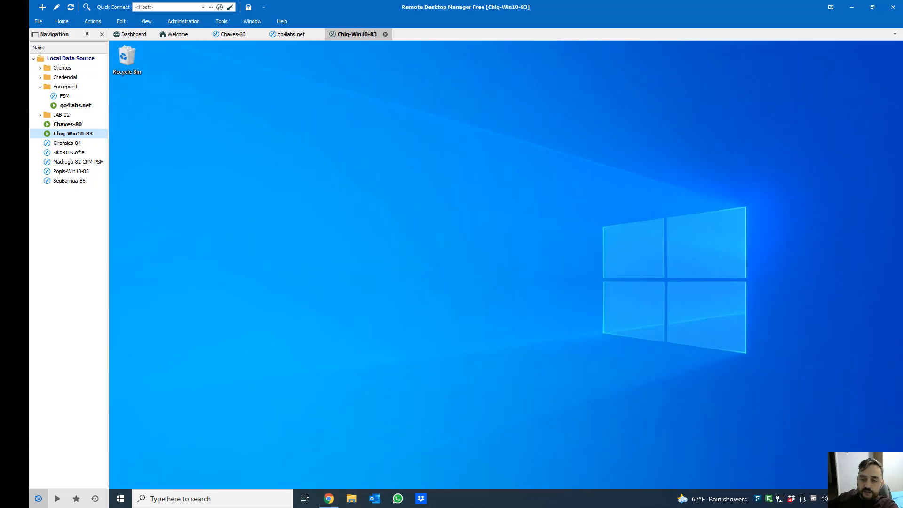
Select Salarios-2021.xlsx on the DADOS (chaves) network share and paste it into Downloads
left_click(351, 498)
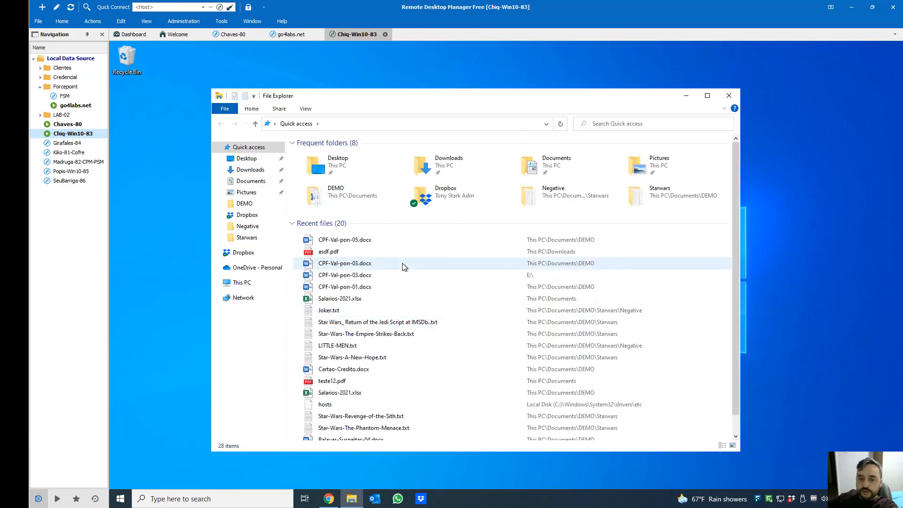
left_click(248, 182)
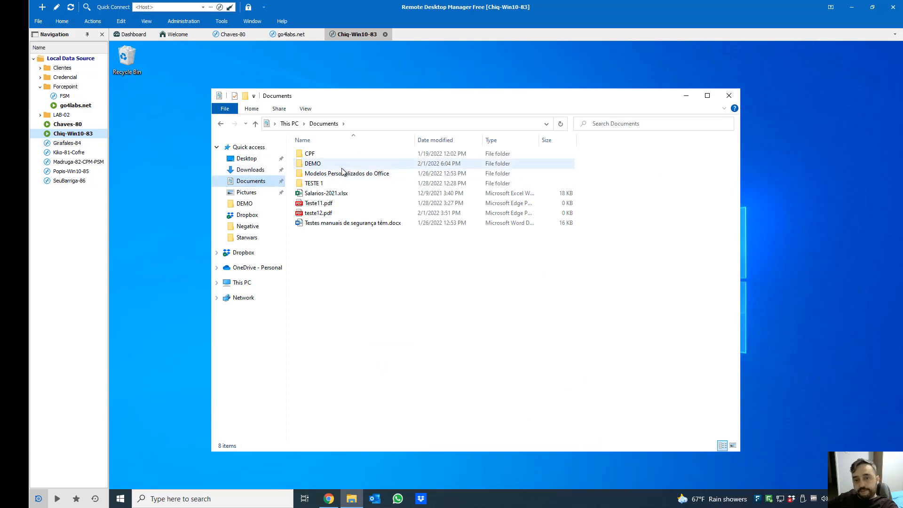
left_click(241, 284)
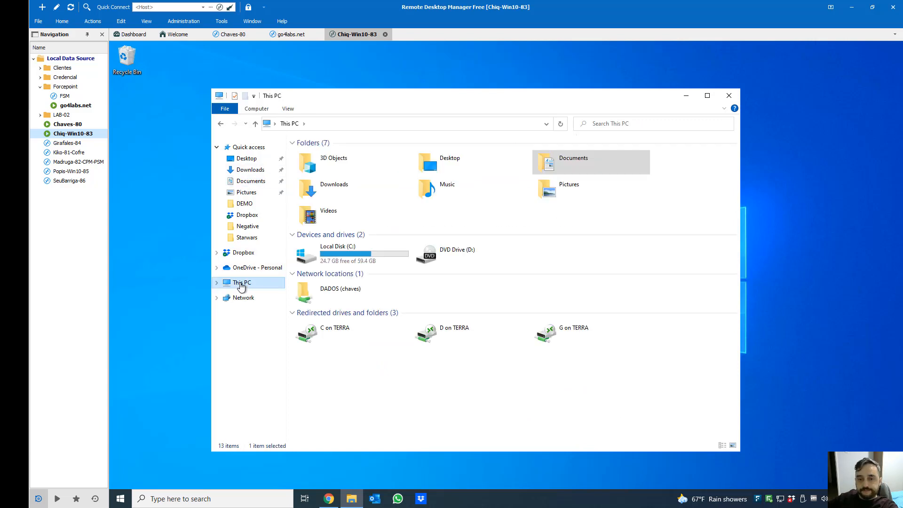
double_click(327, 292)
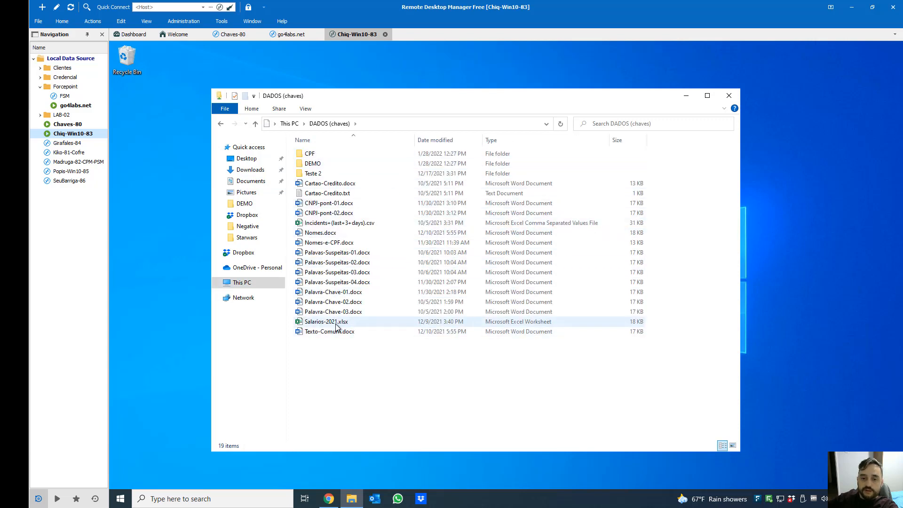
left_click(395, 322)
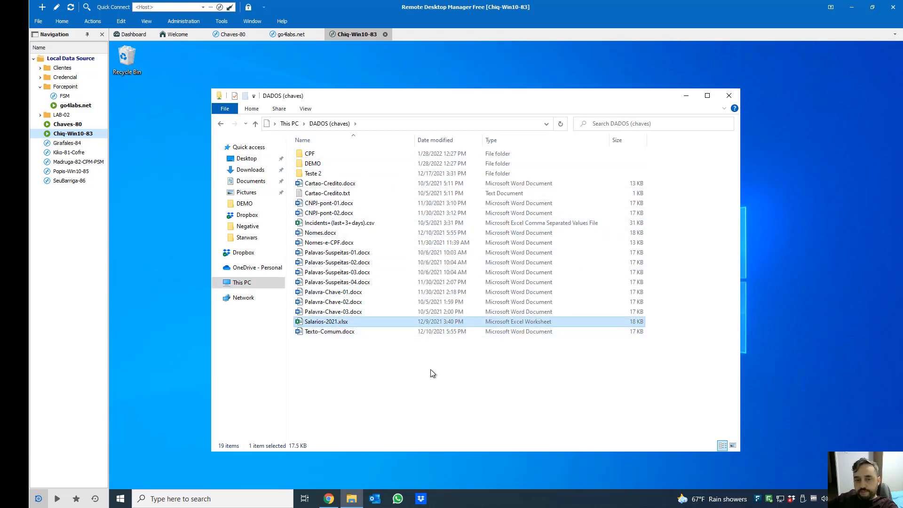
left_click(245, 171)
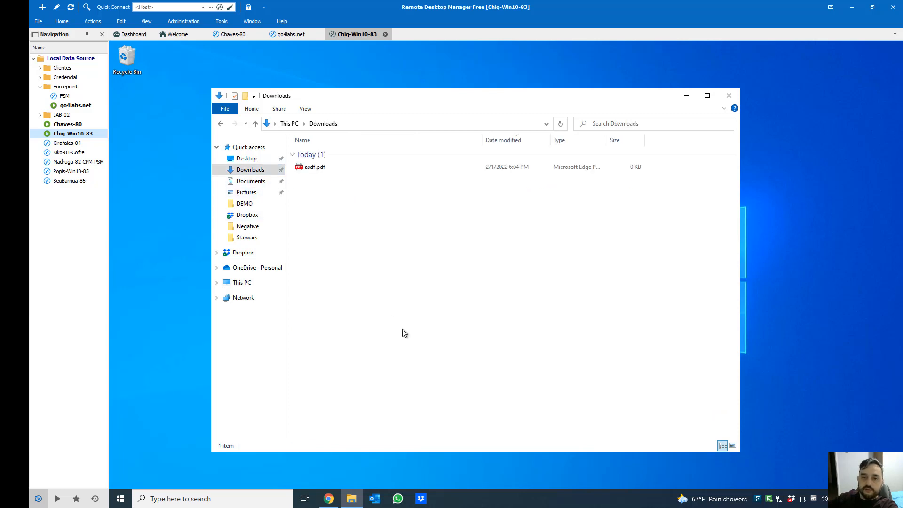
key("ctrl+v")
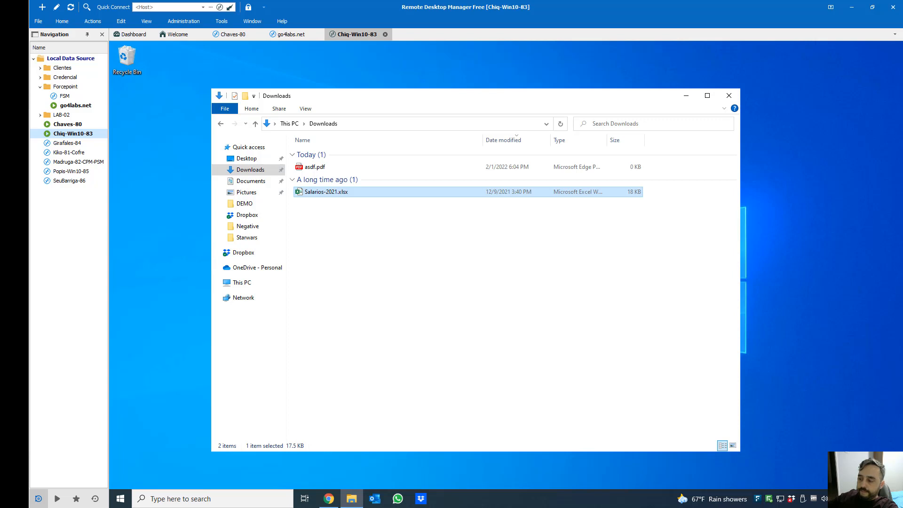
Refresh the Downloads folder and confirm Salarios-2021.xlsx now appears there
left_click(314, 167)
left_click(406, 235)
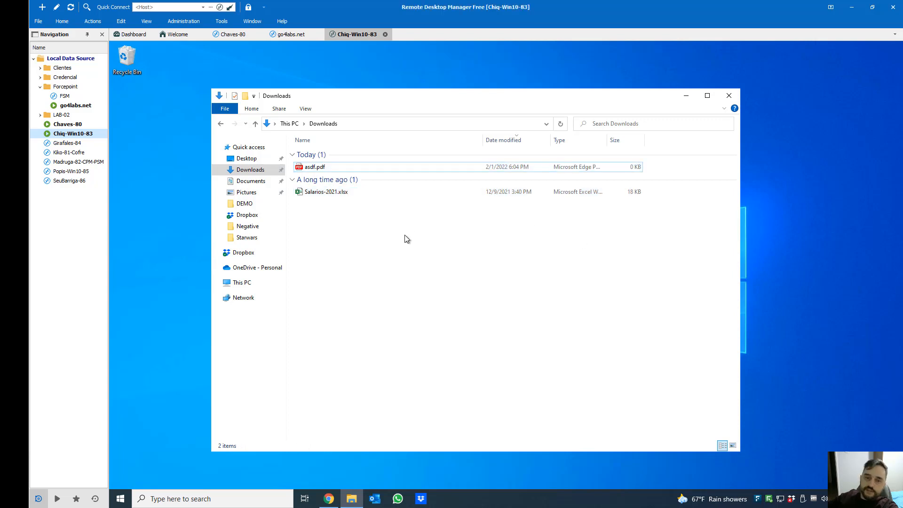
right_click(404, 235)
left_click(431, 272)
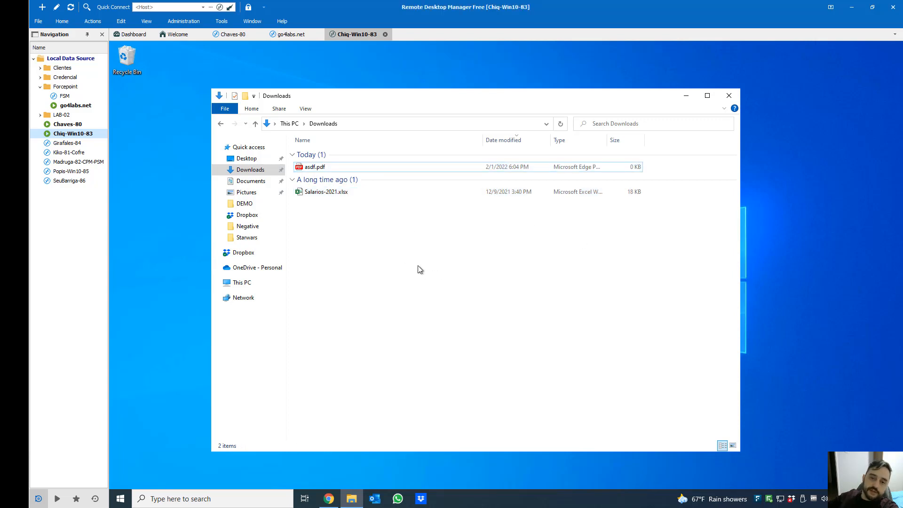
left_click(333, 194)
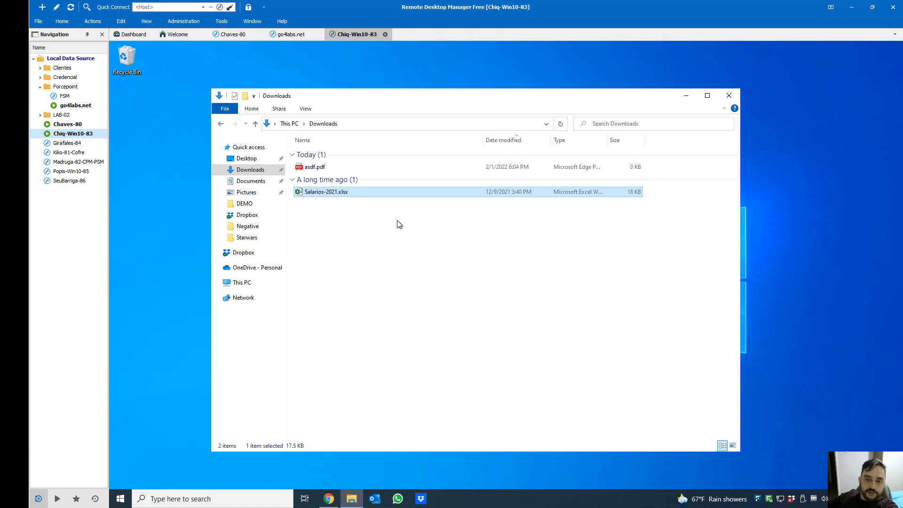
Reselect Salarios-2021.xlsx on DADOS (chaves), then minimize Explorer and return to the 'O que o DLP protege?' slide
left_click(239, 284)
double_click(332, 295)
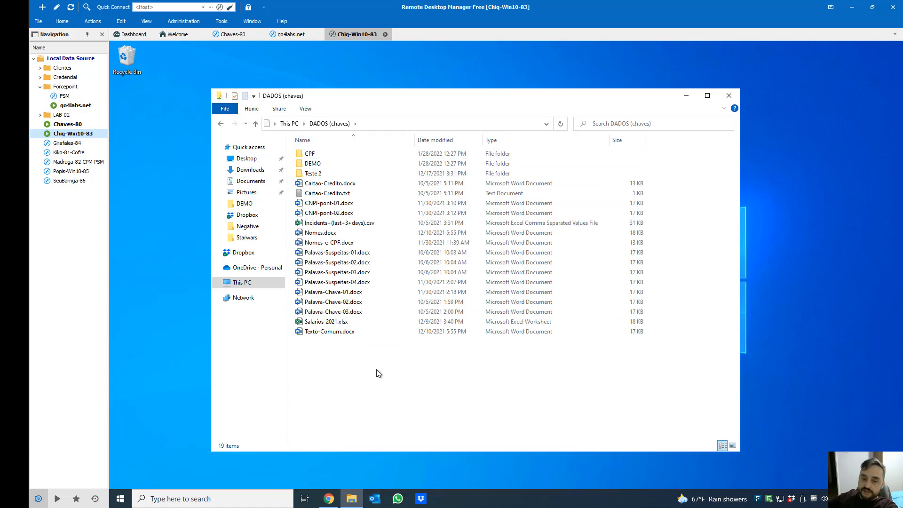
left_click(335, 322)
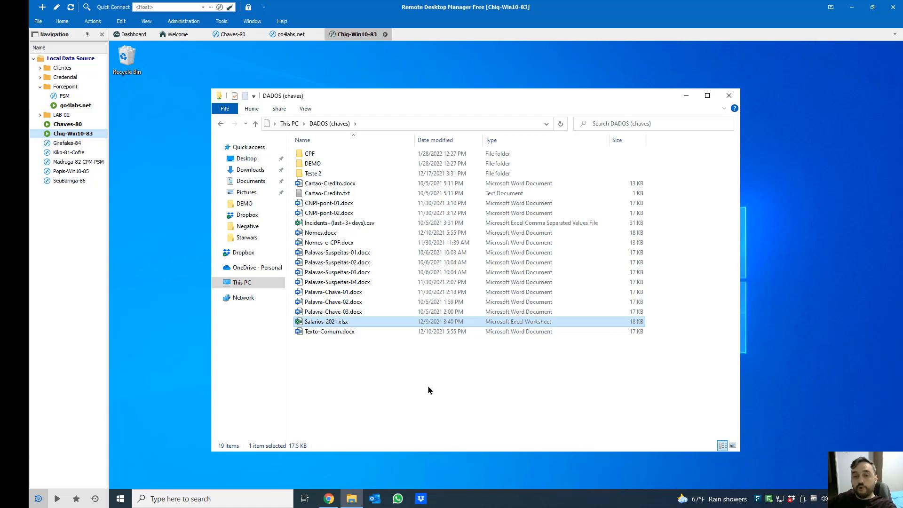
left_click(686, 95)
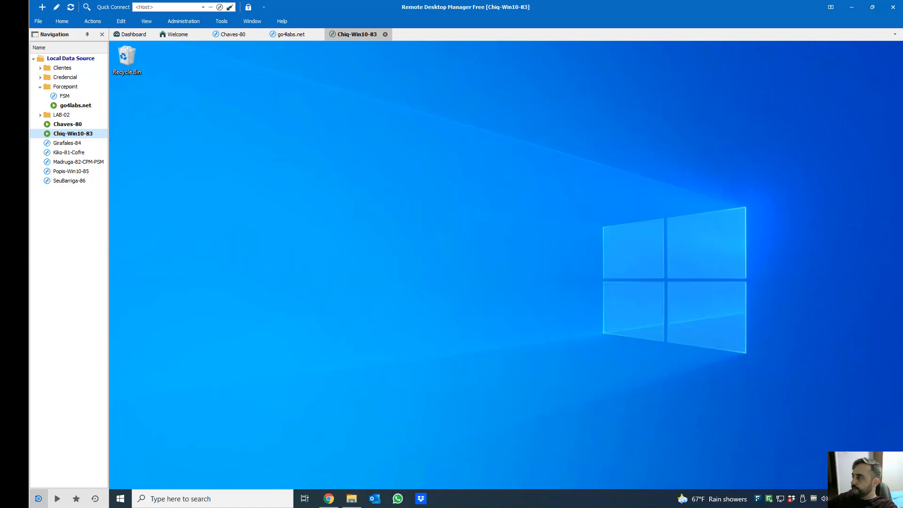
key("alt+Tab")
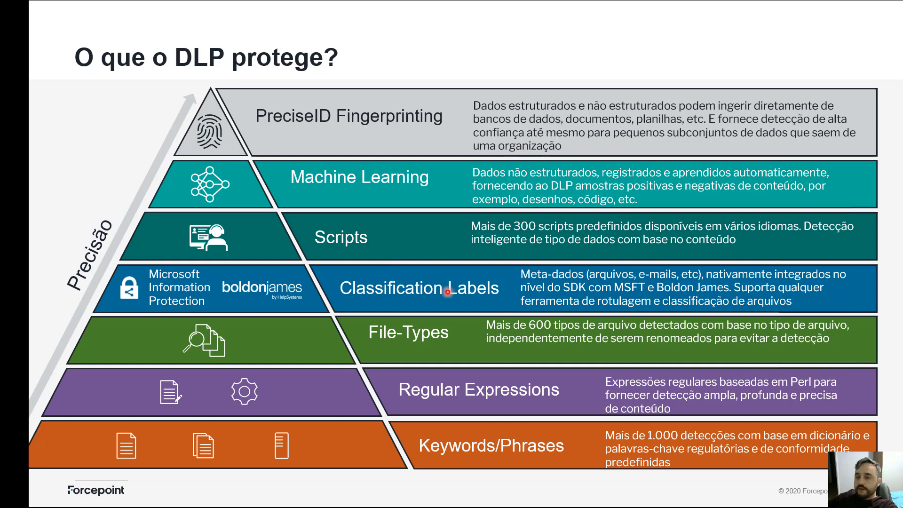
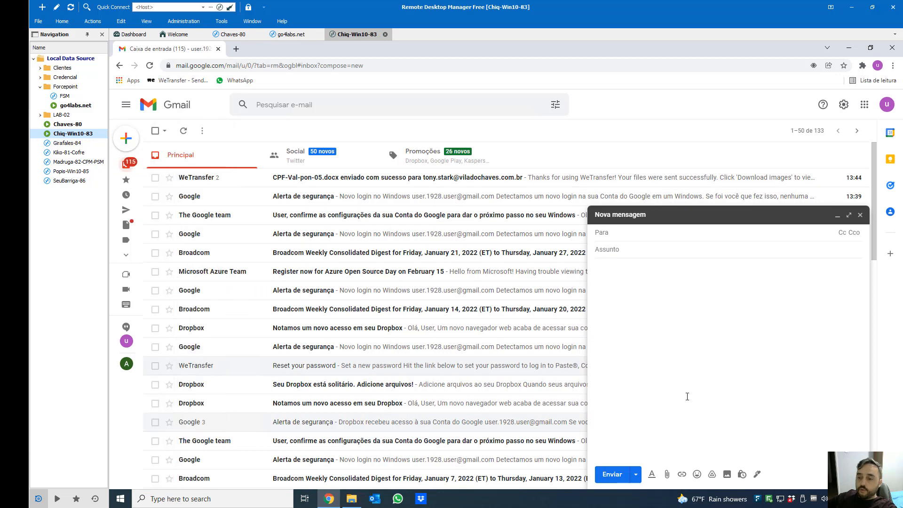
Try attaching Cartao-Credito.docx in Gmail, dismiss the DLP block warning, and select go4labs.net
left_click(667, 474)
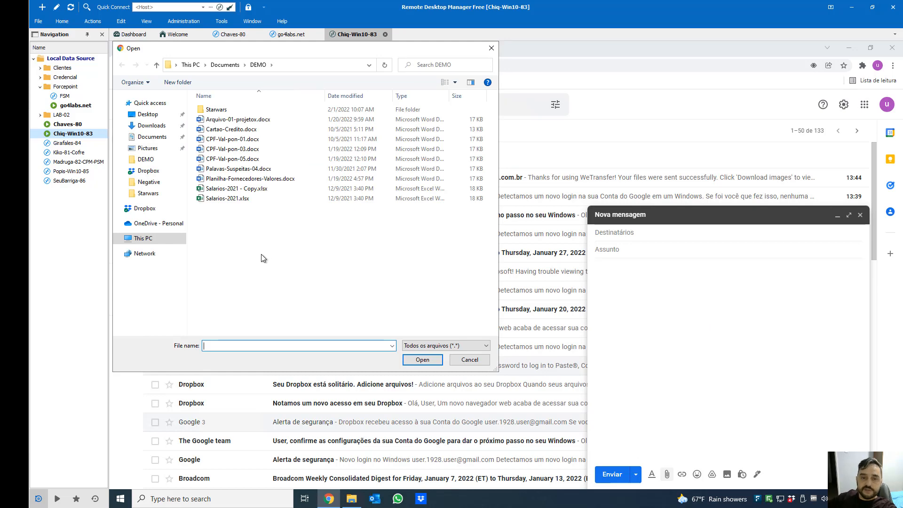
double_click(231, 130)
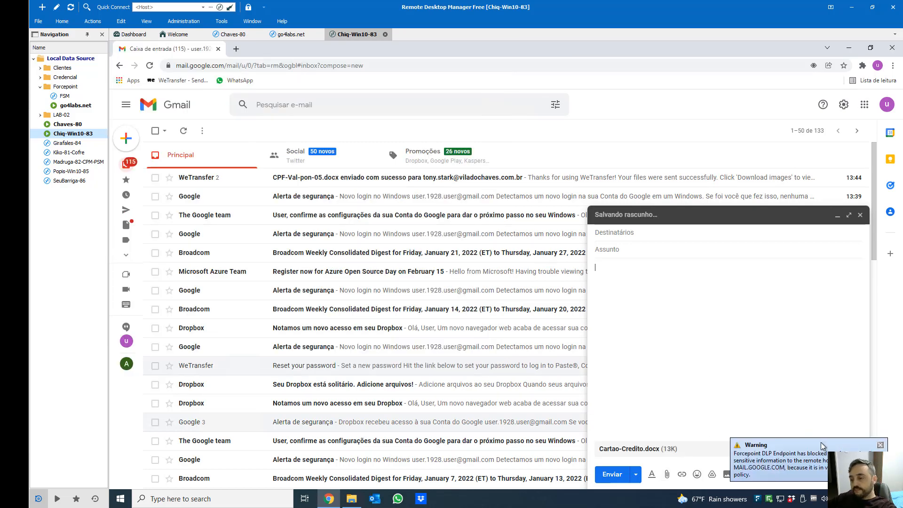
left_click(880, 445)
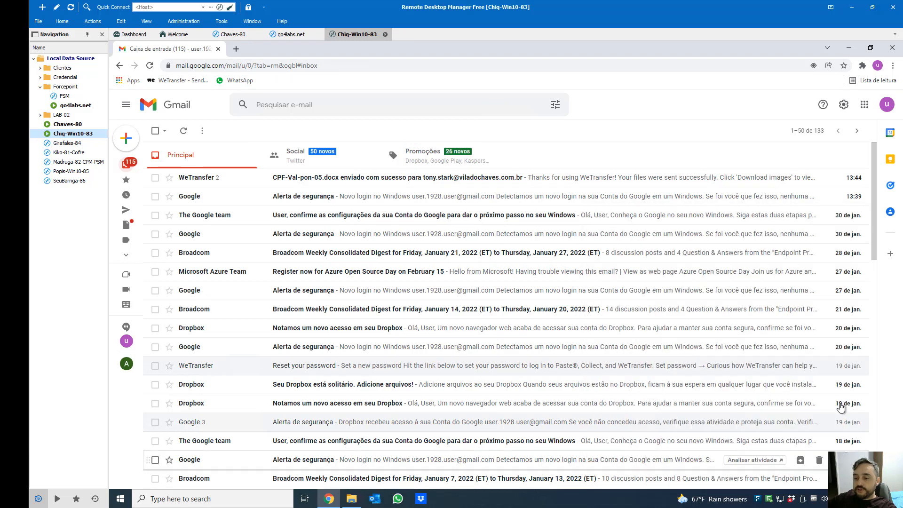
left_click(83, 107)
Log in to Forcepoint Security Manager as admin with the account password
double_click(82, 106)
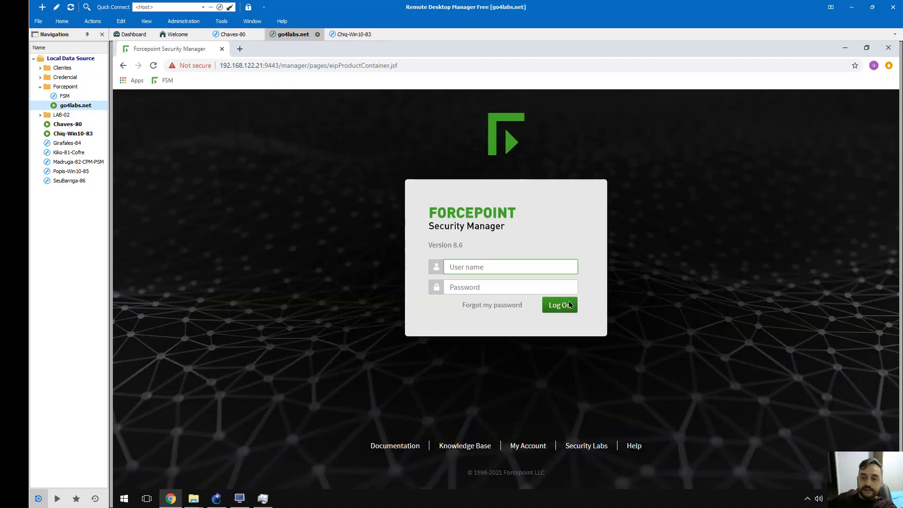
type("admin")
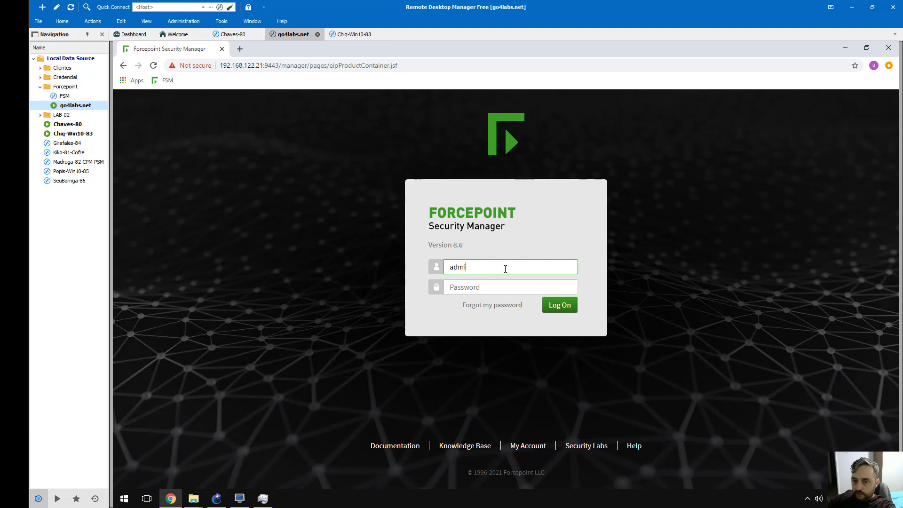
key("Tab")
type("***")
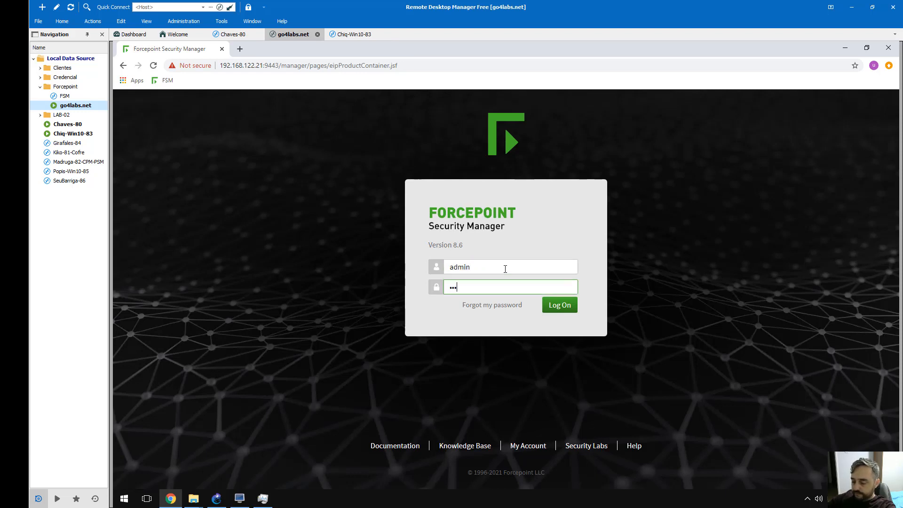
key("Return")
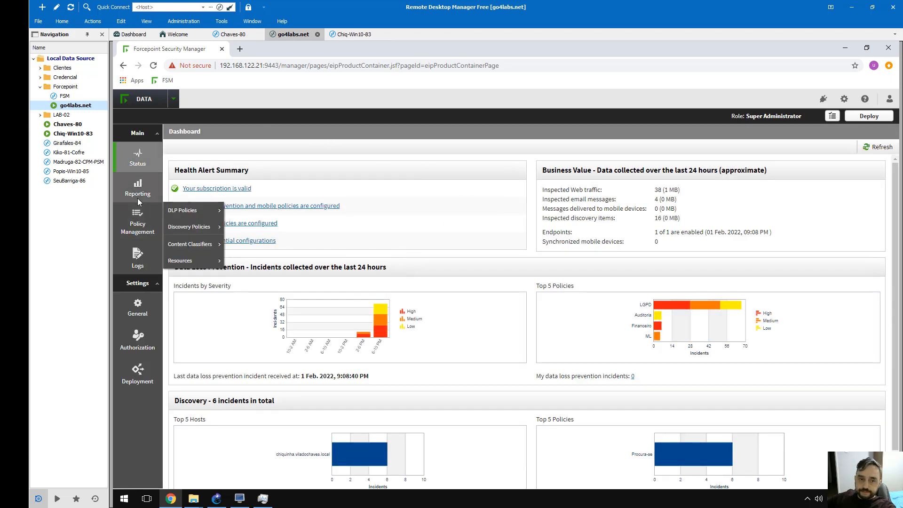
Open the Incidents (last 3 days) report and select incident 166174, briefly checking the endpoint's Gmail
mouse_move(137, 198)
mouse_move(195, 183)
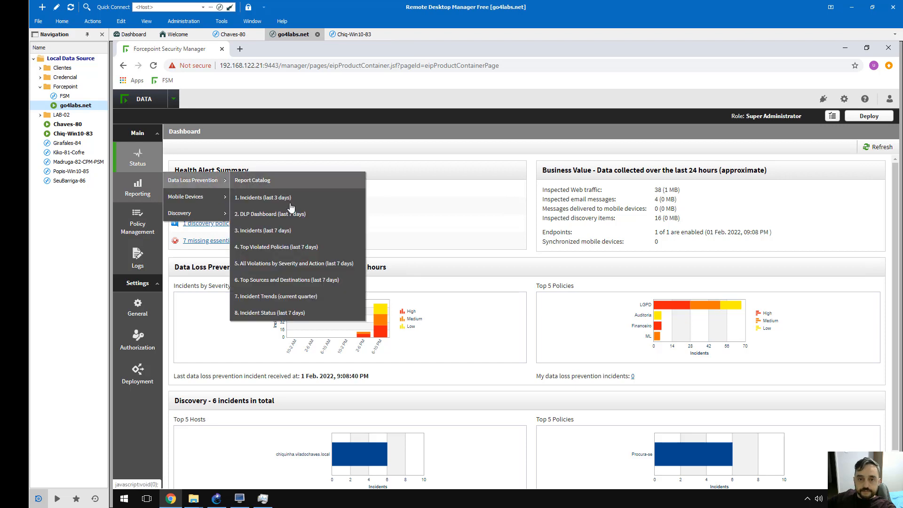
left_click(254, 196)
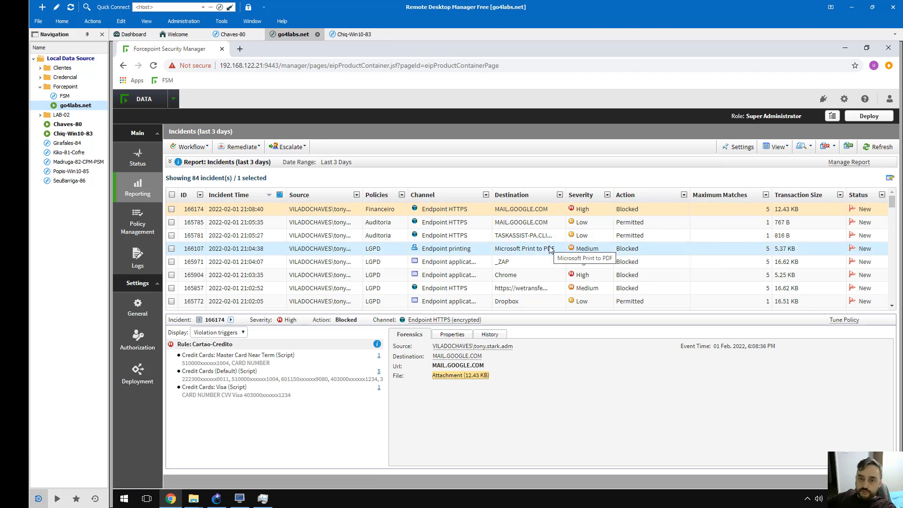
left_click(435, 213)
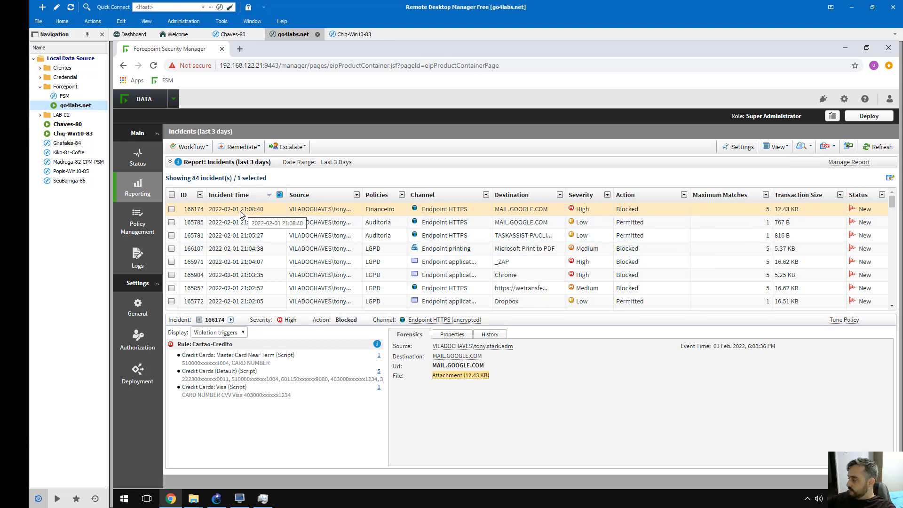
left_click(75, 134)
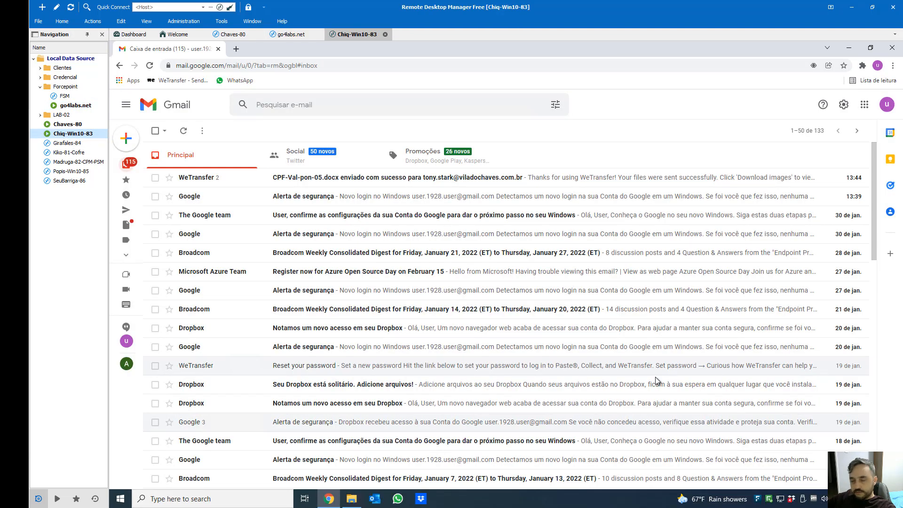
left_click(70, 108)
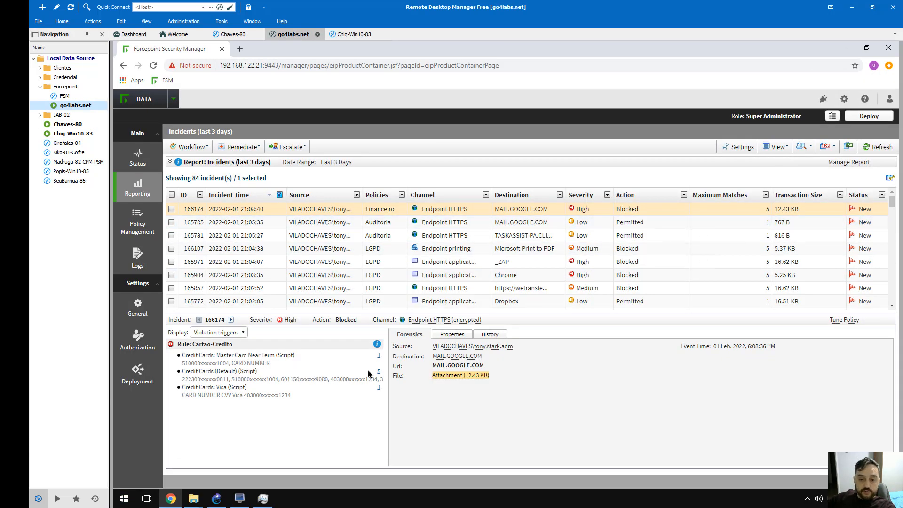
Review incident 166174's Master Card and Credit Cards (Default) triggers and its five matched card values
left_click_drag(197, 357, 245, 356)
left_click_drag(194, 371, 229, 387)
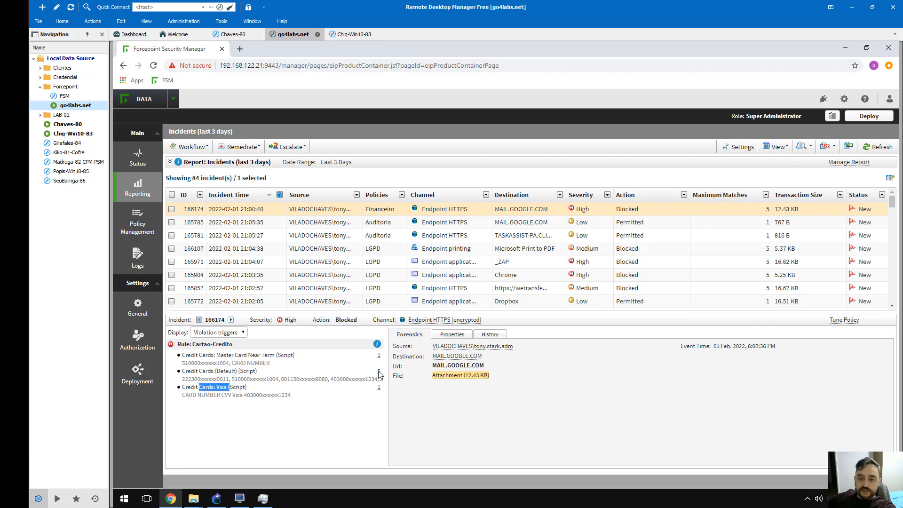
left_click(379, 372)
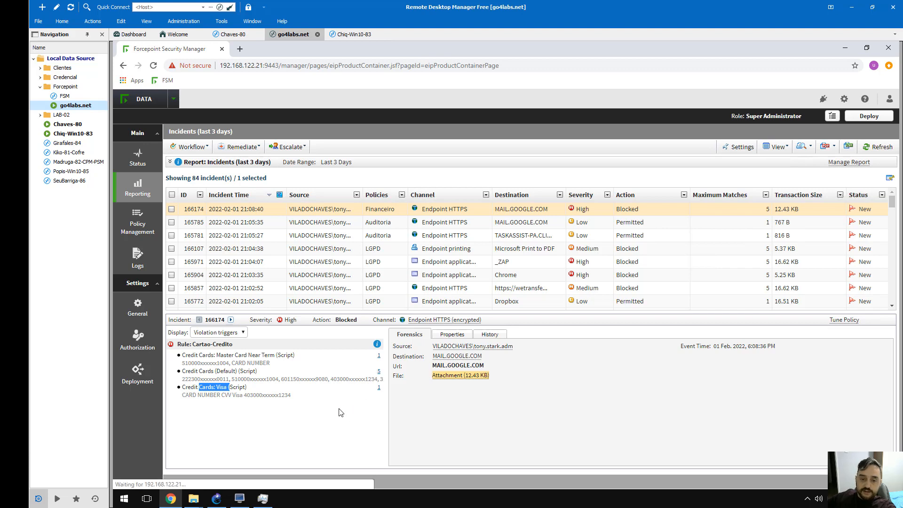
scroll(405, 335, "down", 2)
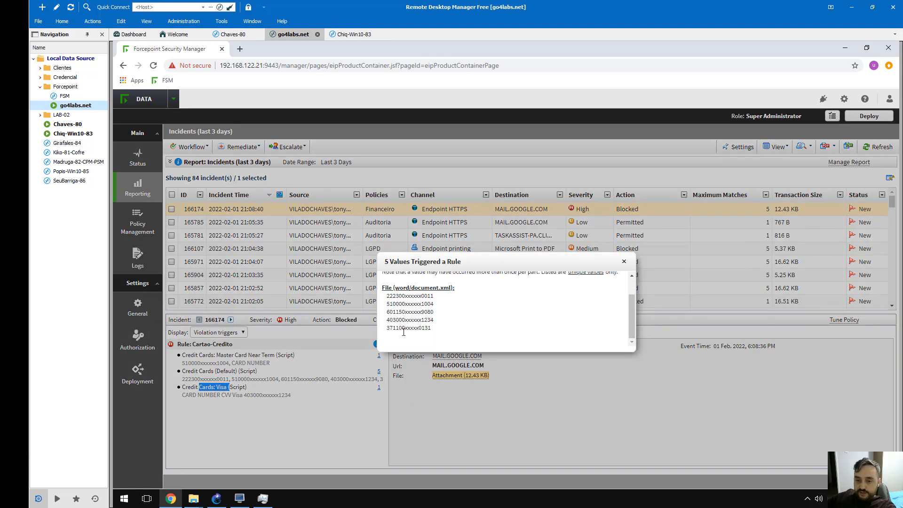
left_click_drag(402, 296, 421, 296)
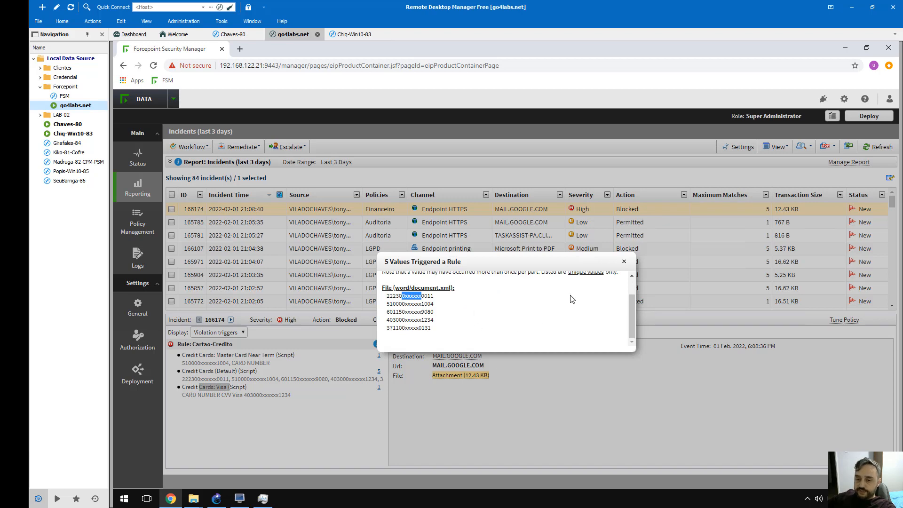
left_click(624, 262)
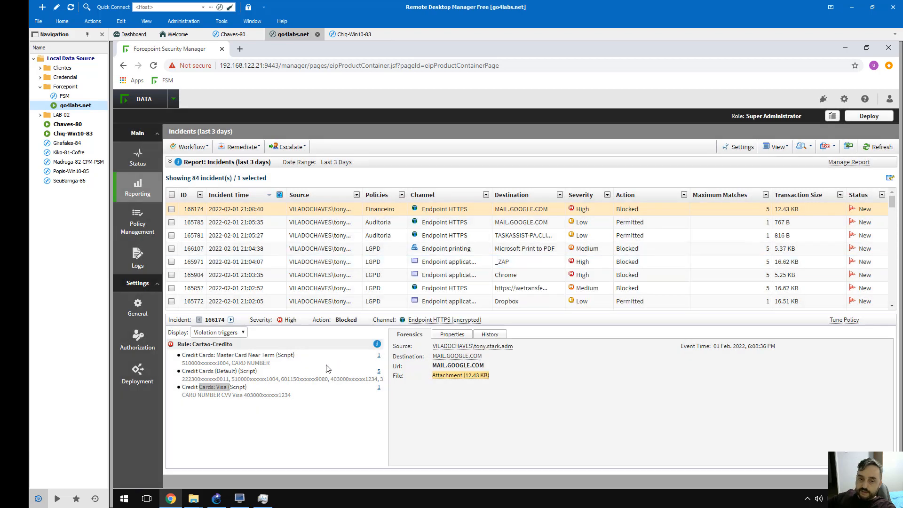
left_click(303, 411)
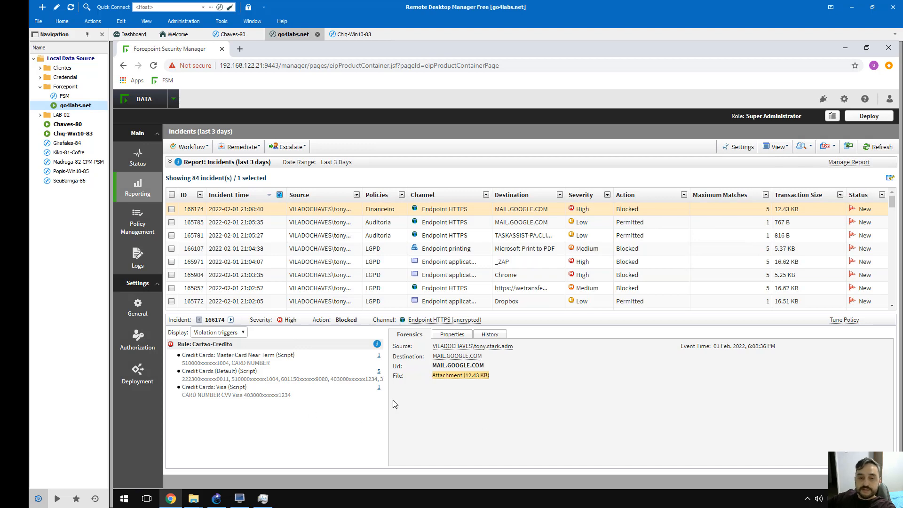
Inspect incident 165785, highlighting the matched word 'fraude' in the message body
left_click(487, 225)
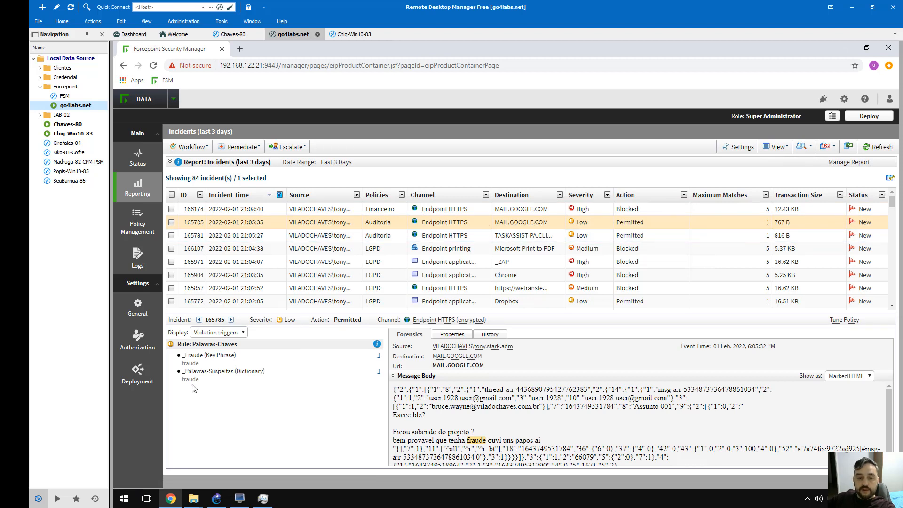
double_click(199, 364)
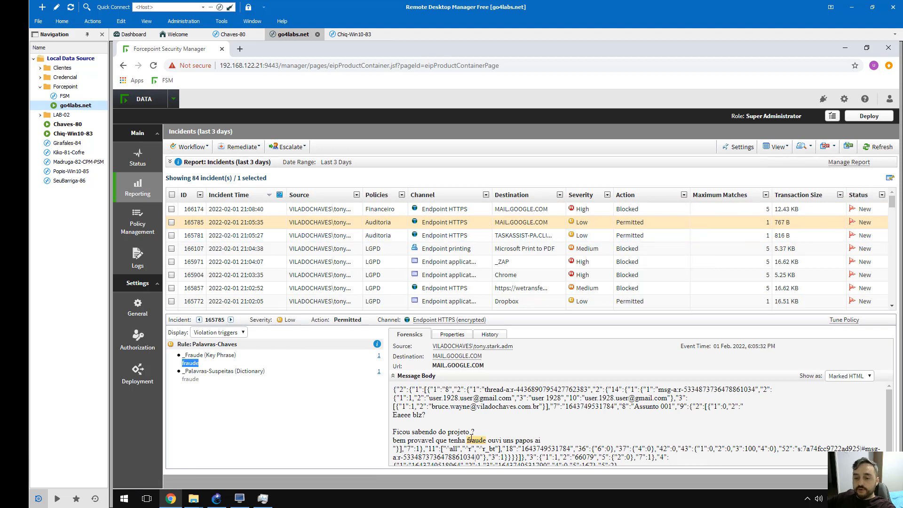
left_click_drag(467, 441, 484, 440)
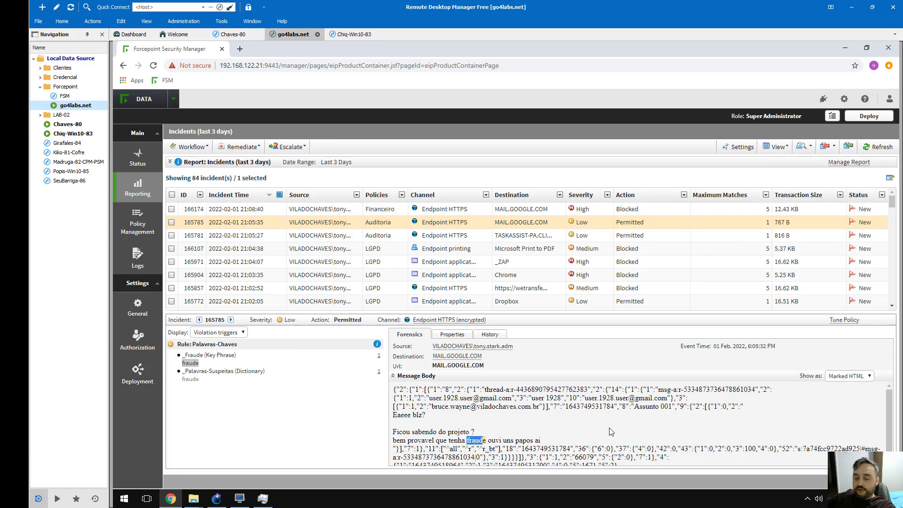
Browse past incident 165781 to load the printing incident 166107's details
left_click(443, 238)
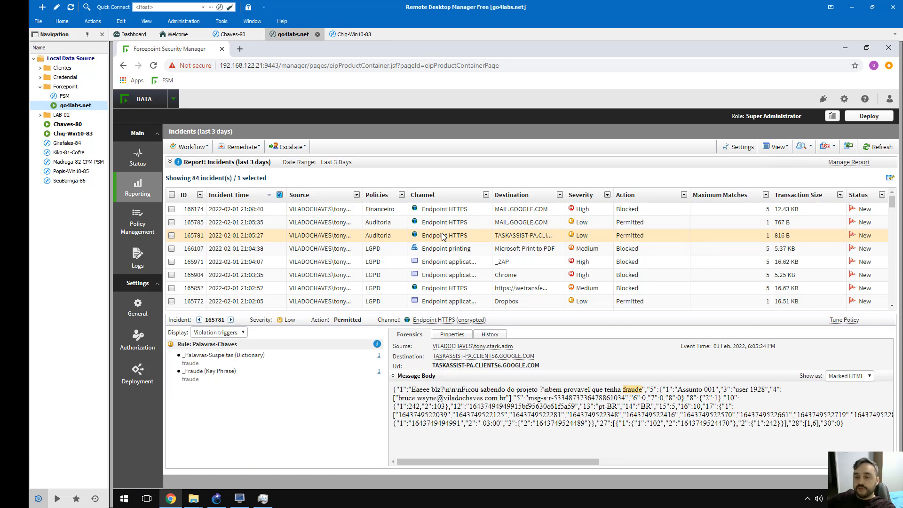
key("Up")
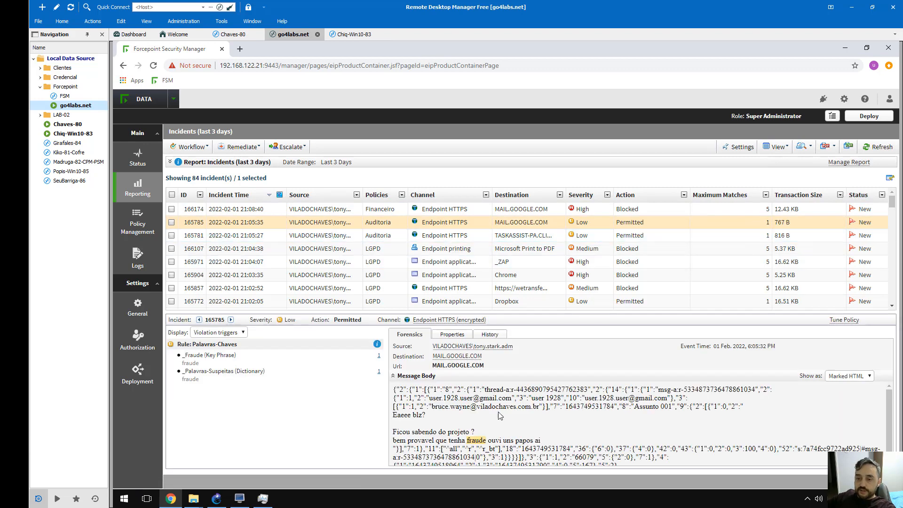
scroll(472, 433, "down", 1)
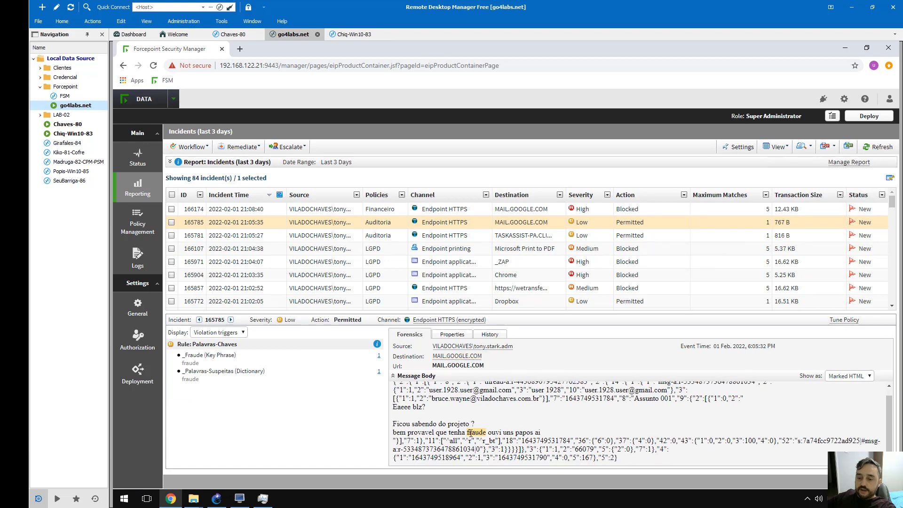
left_click(518, 235)
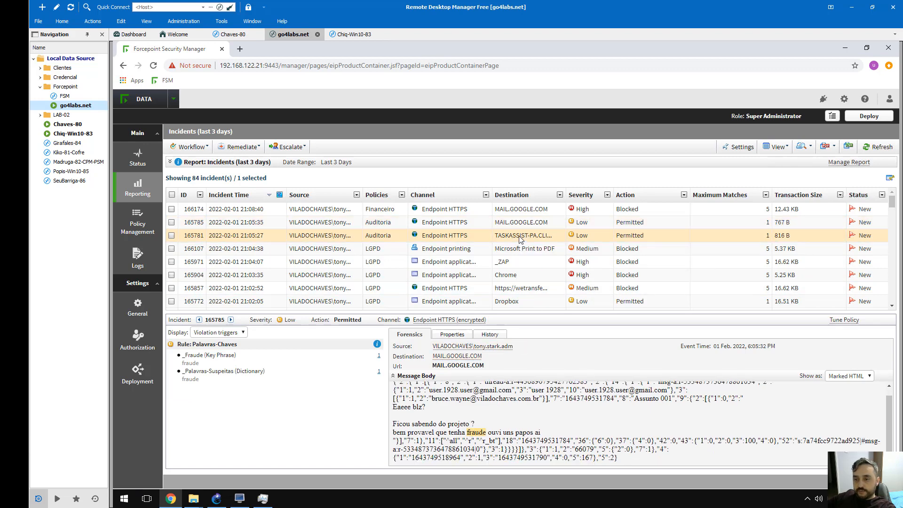
left_click(384, 257)
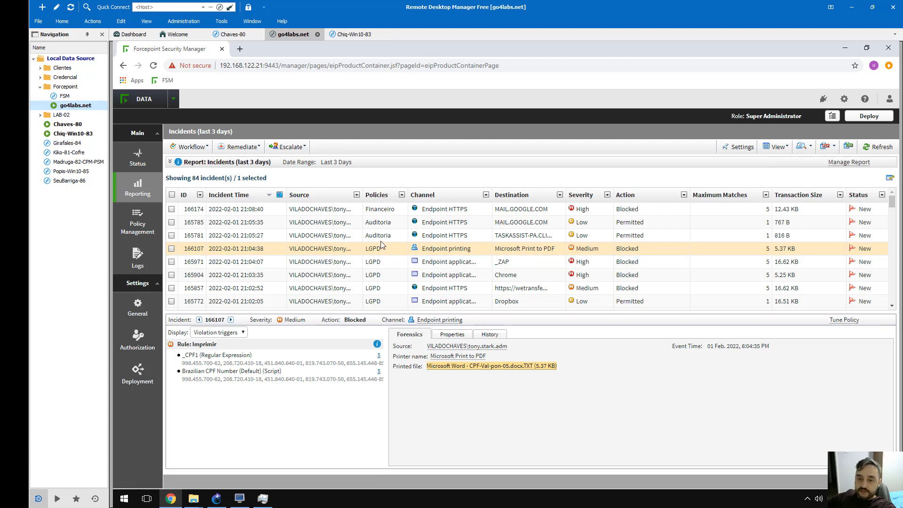
Revisit incidents 165785 and 166174, then list the five CPF values behind incident 166107
left_click(383, 224)
left_click(388, 210)
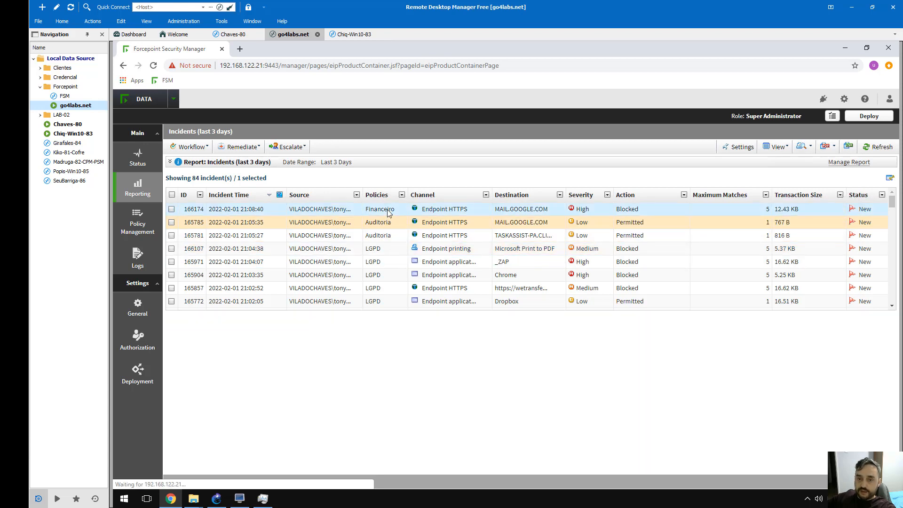
left_click(386, 250)
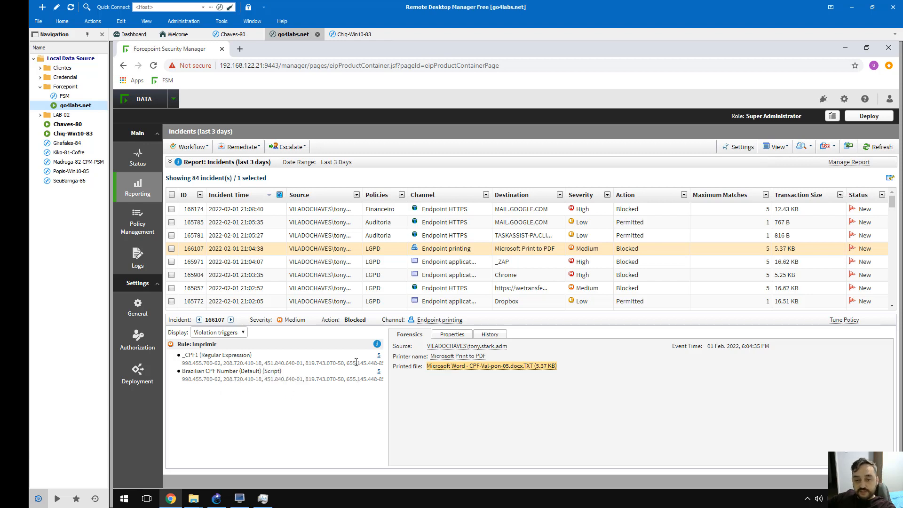
left_click(380, 357)
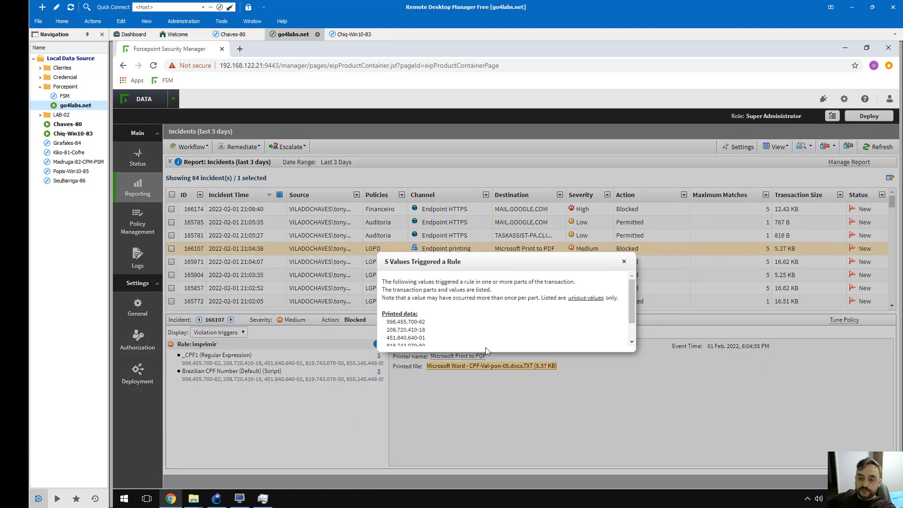
scroll(500, 320, "down", 1)
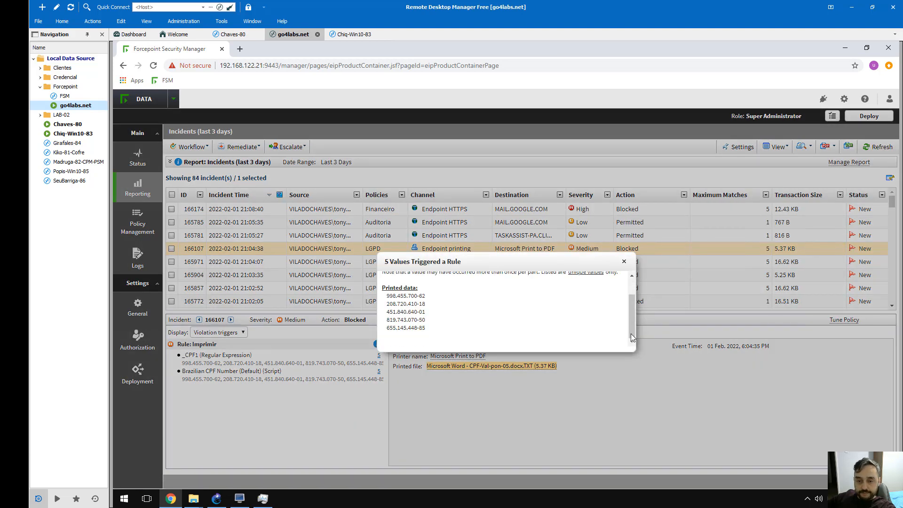
left_click(624, 261)
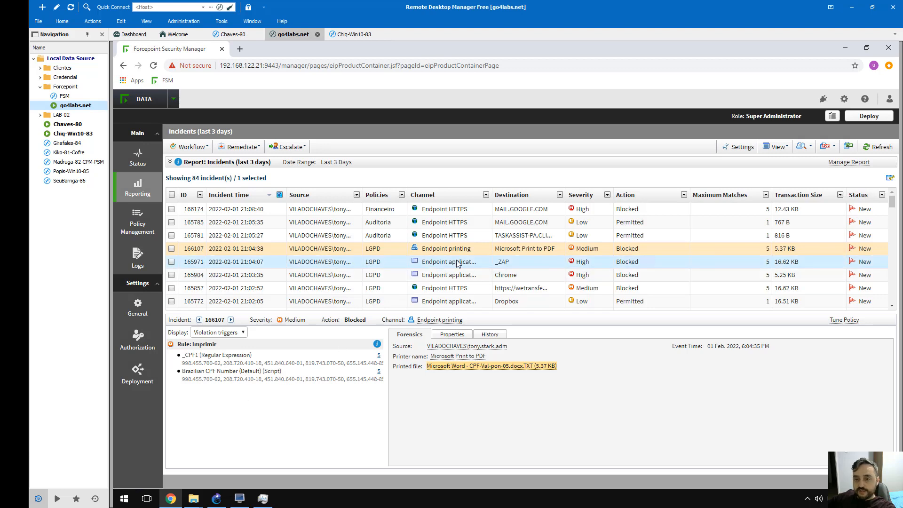
Review incidents 165971 (_ZAP access), 165904 (Chrome paste), 165857 (wetransfer) and 165772 (Dropbox)
left_click(434, 264)
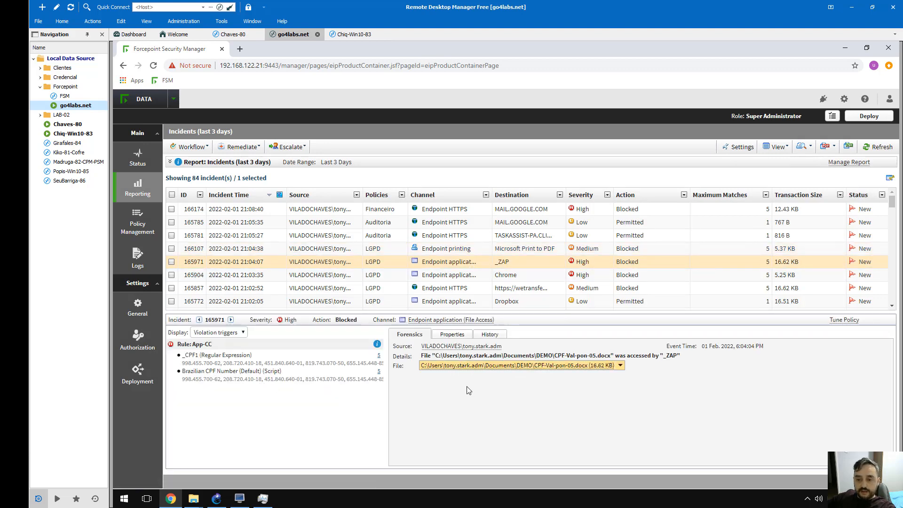
left_click(480, 277)
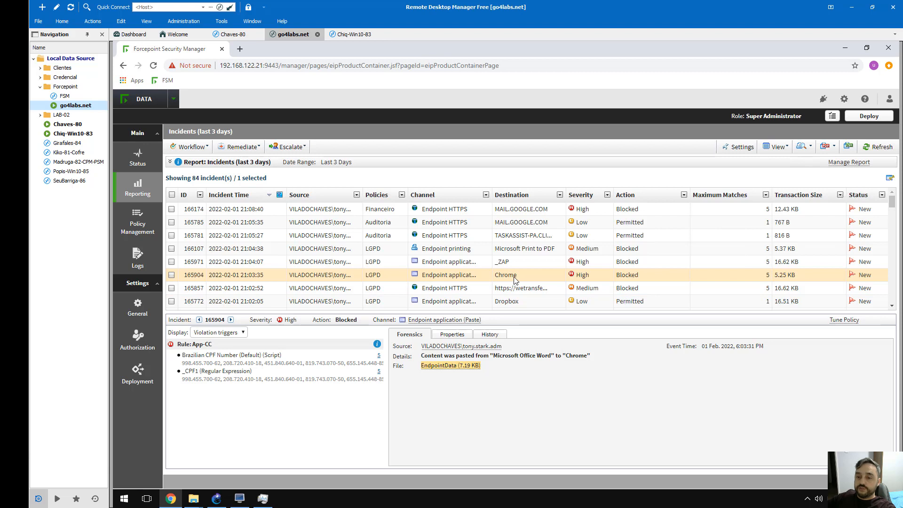
scroll(515, 280, "down", 1)
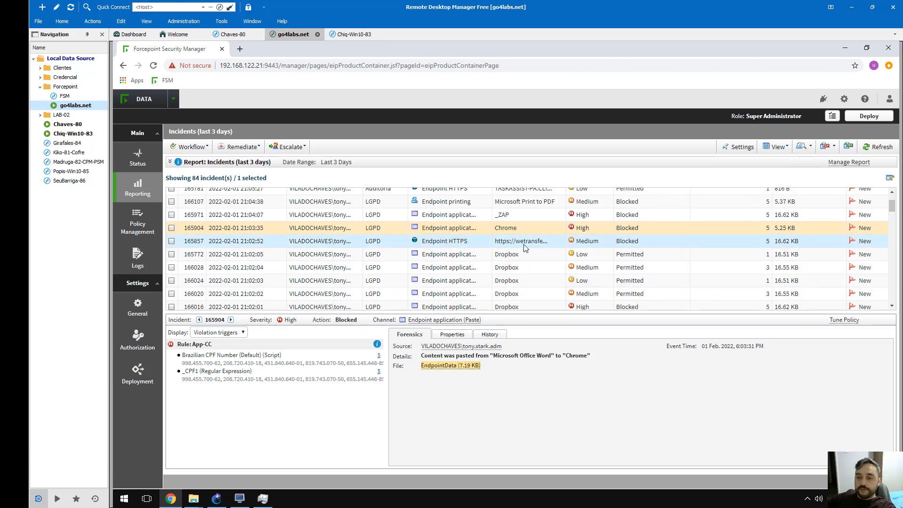
left_click(526, 248)
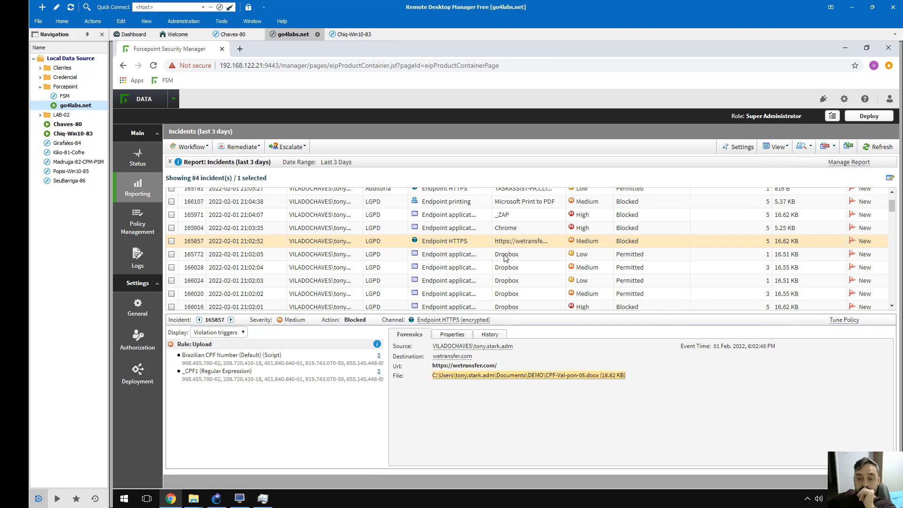
left_click(457, 257)
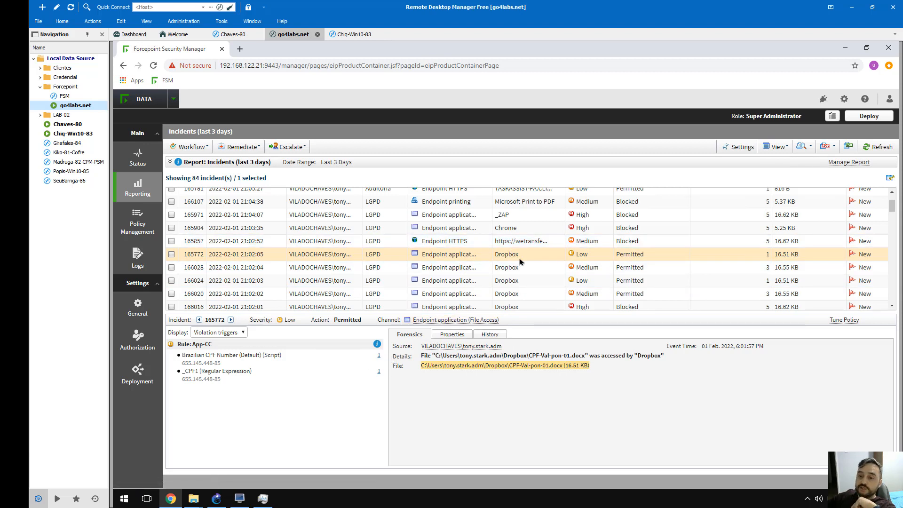
Review Dropbox incidents 166028 and 166012, ending on Word-to-Outlook paste incident 165956
left_click(540, 267)
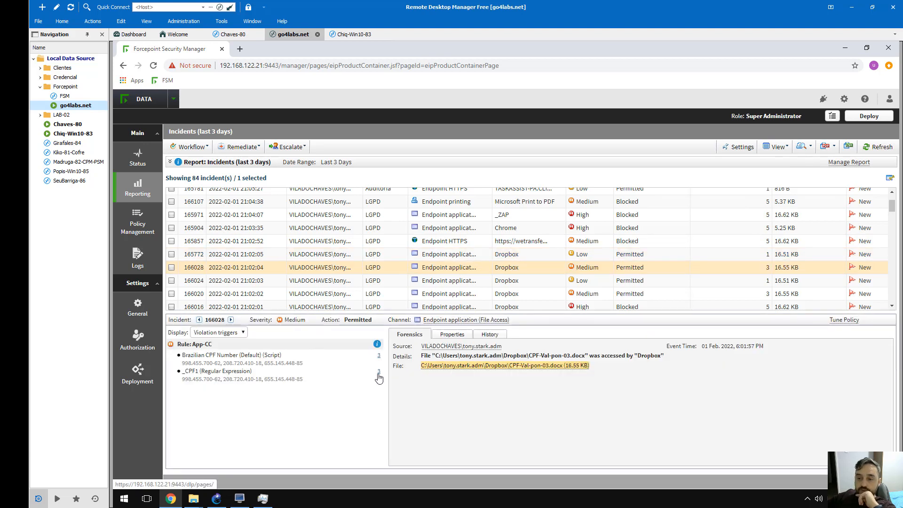
scroll(508, 273, "down", 3)
left_click(510, 274)
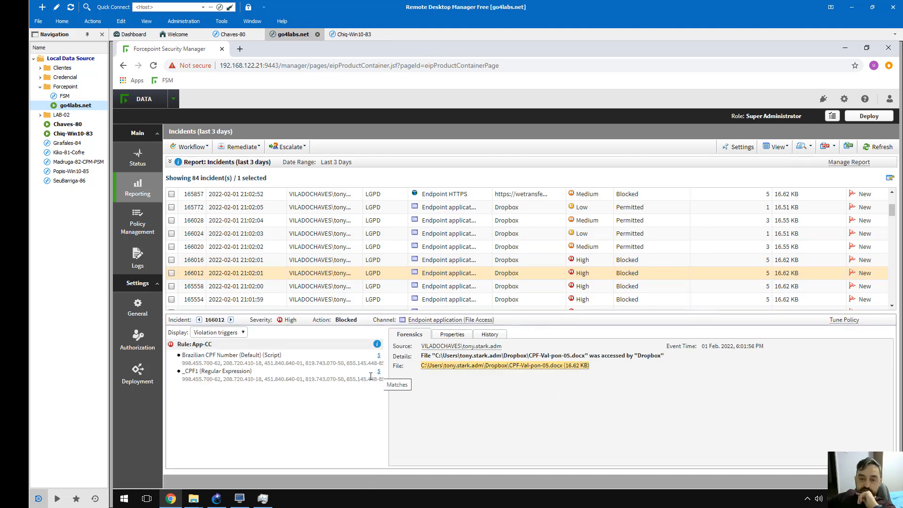
scroll(442, 249, "down", 1)
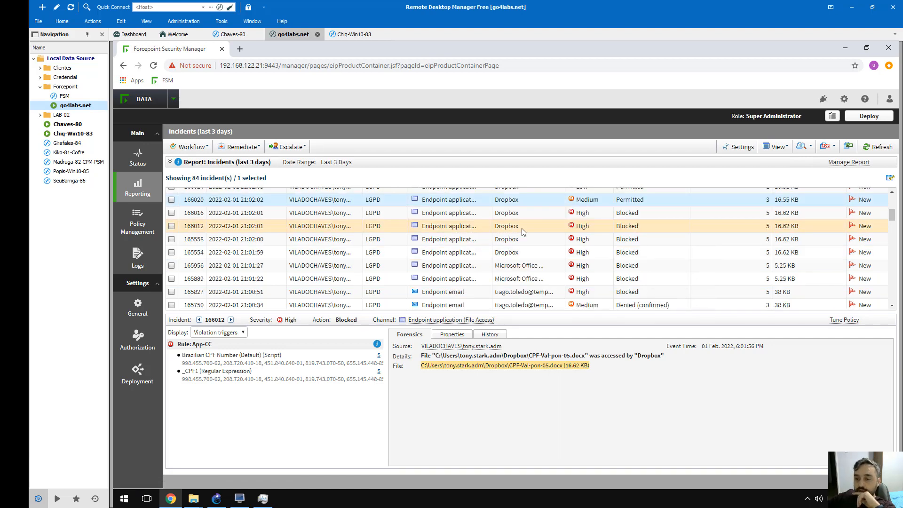
left_click(526, 266)
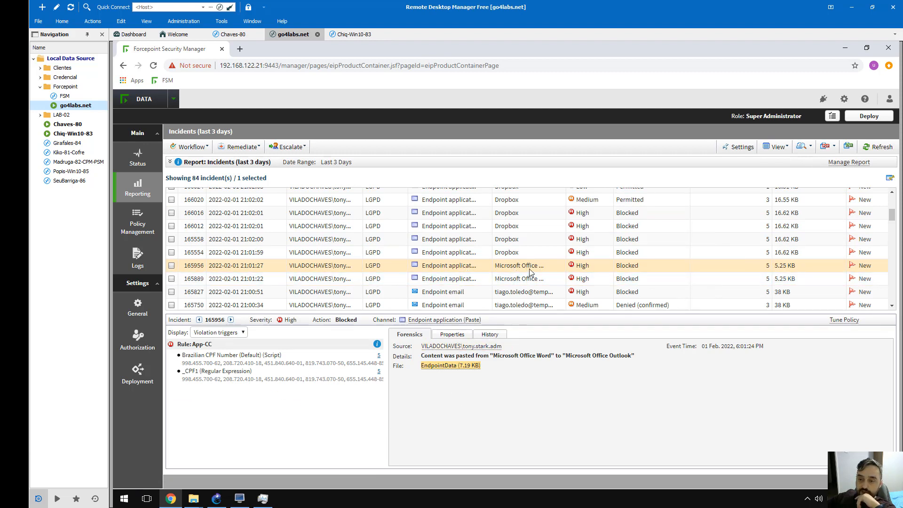
Check incident 165889 and endpoint email incidents 165827 and 165750
left_click(508, 282)
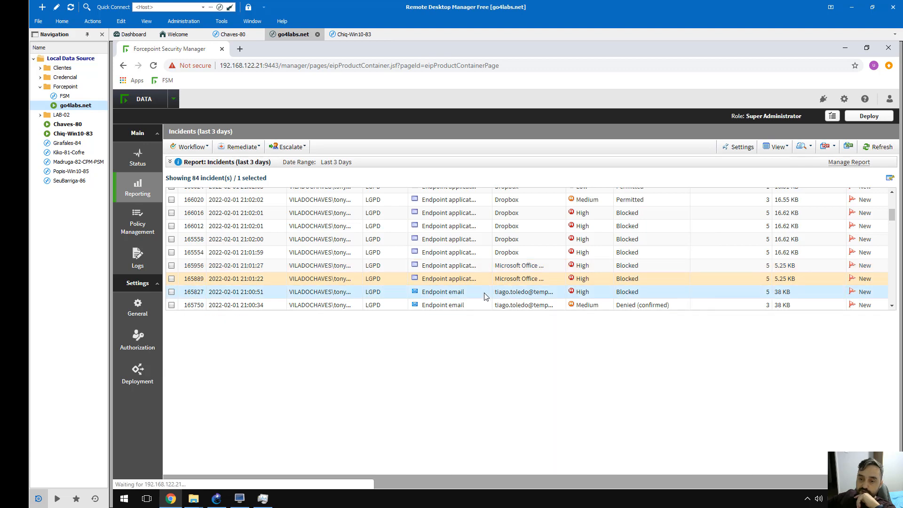
left_click(486, 297)
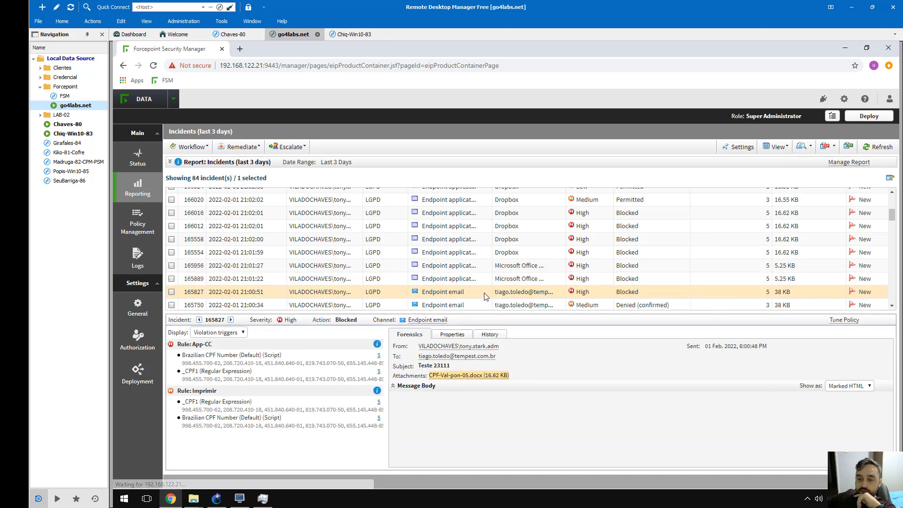
scroll(486, 296, "down", 1)
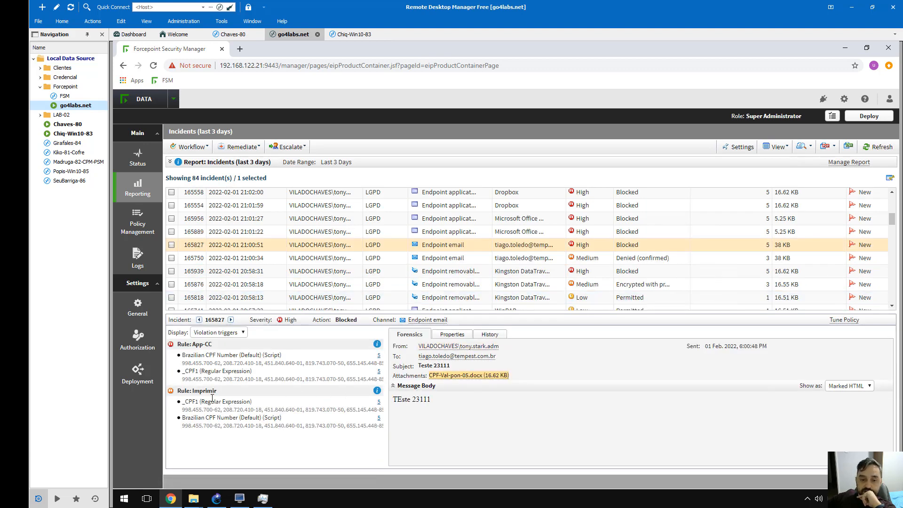
left_click(461, 262)
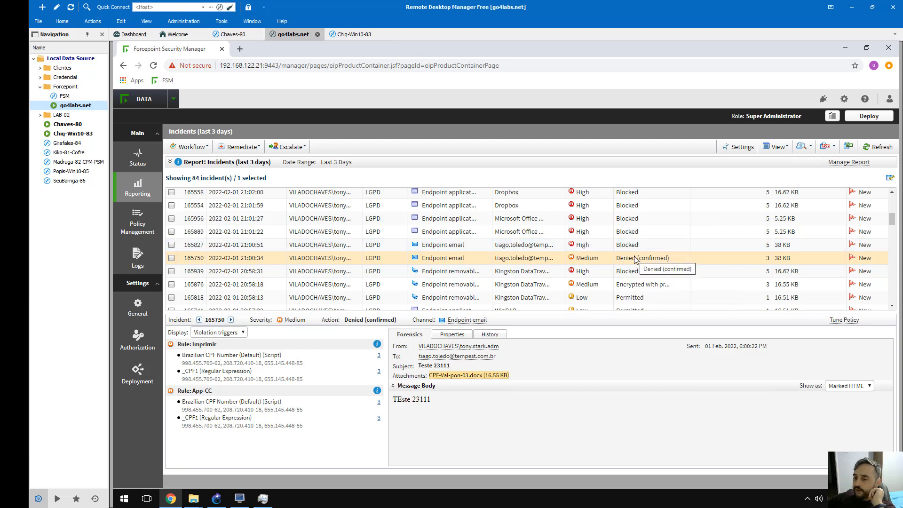
Check USB copy incidents 165939 (blocked), 165876 (encrypted) and 165818 (permitted)
left_click(472, 273)
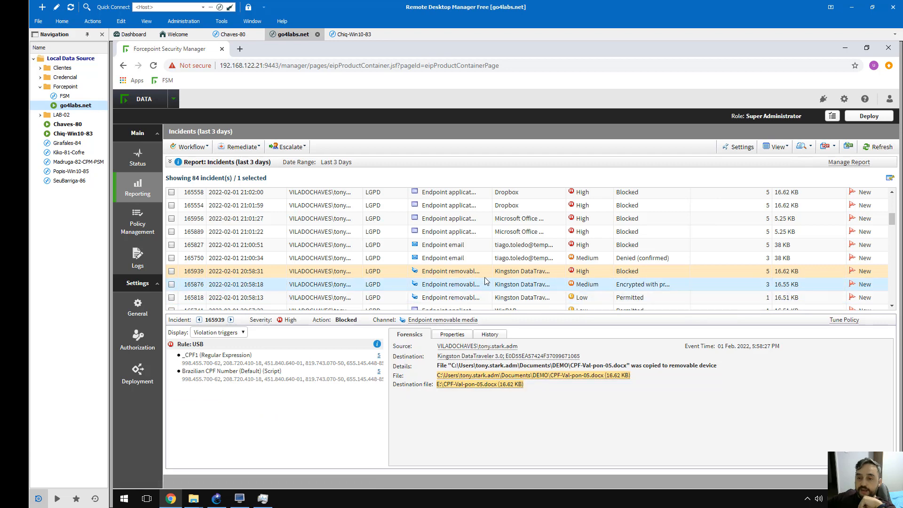
scroll(487, 281, "down", 3)
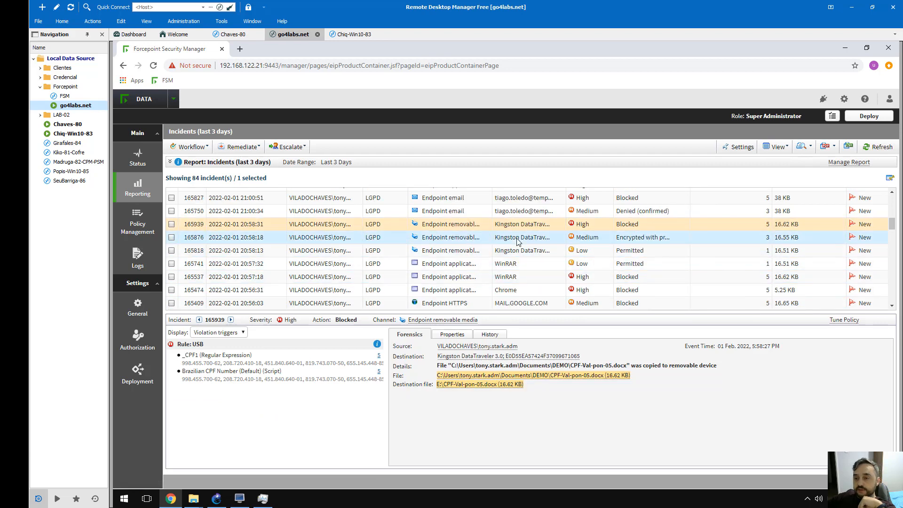
left_click(519, 240)
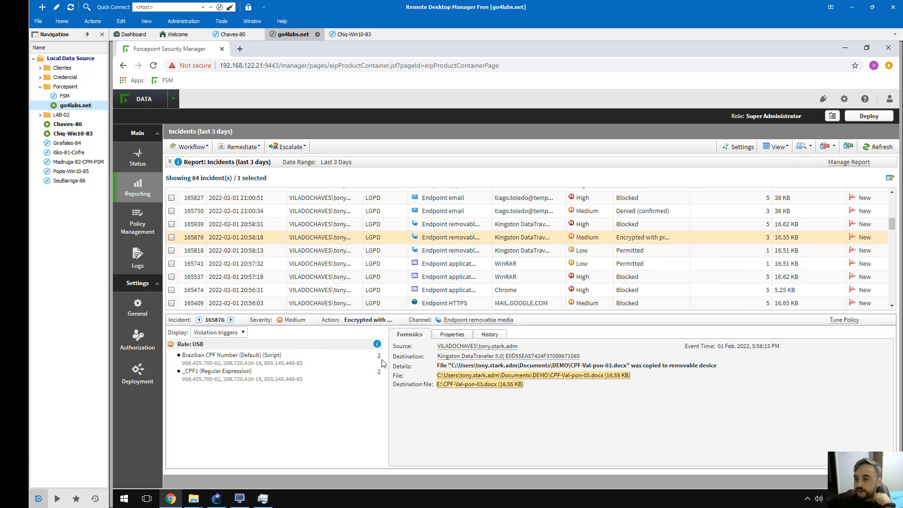
left_click(514, 251)
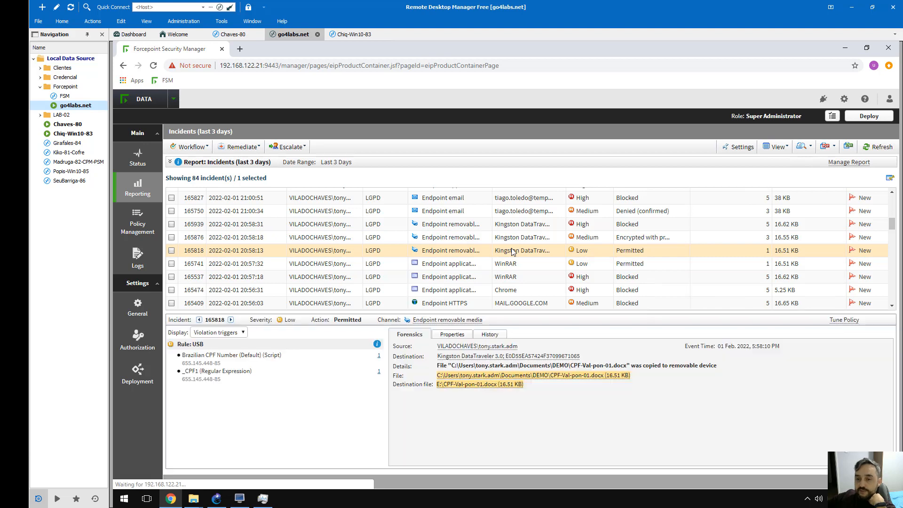
Check incidents 165537 and 165474, ending on WinRAR file-access incident 165741
left_click(514, 279)
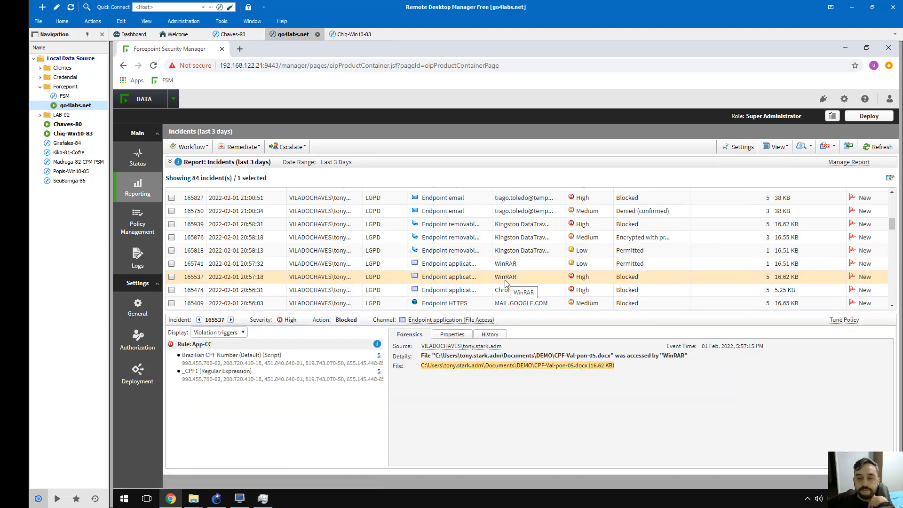
left_click(498, 293)
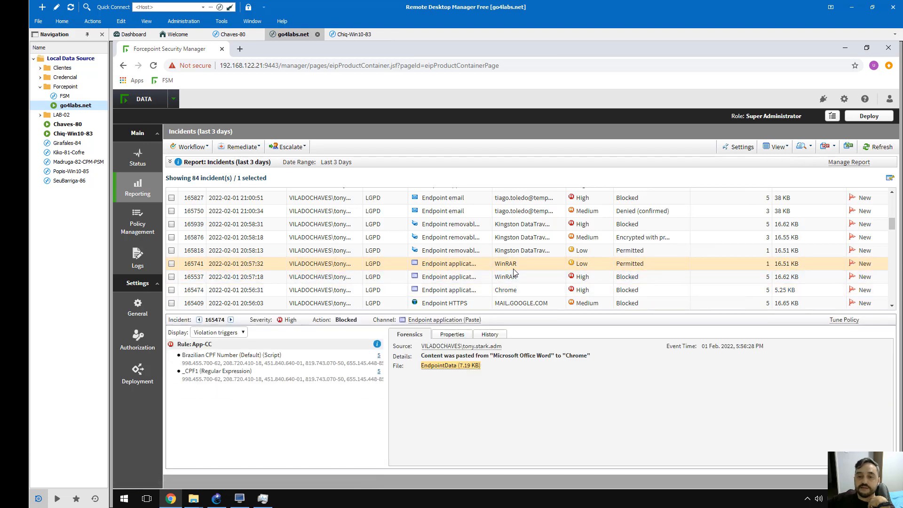
left_click(513, 266)
In Manage DLP Policies, expand Financeiro and open its Cartao-Credito rule for editing
mouse_move(140, 230)
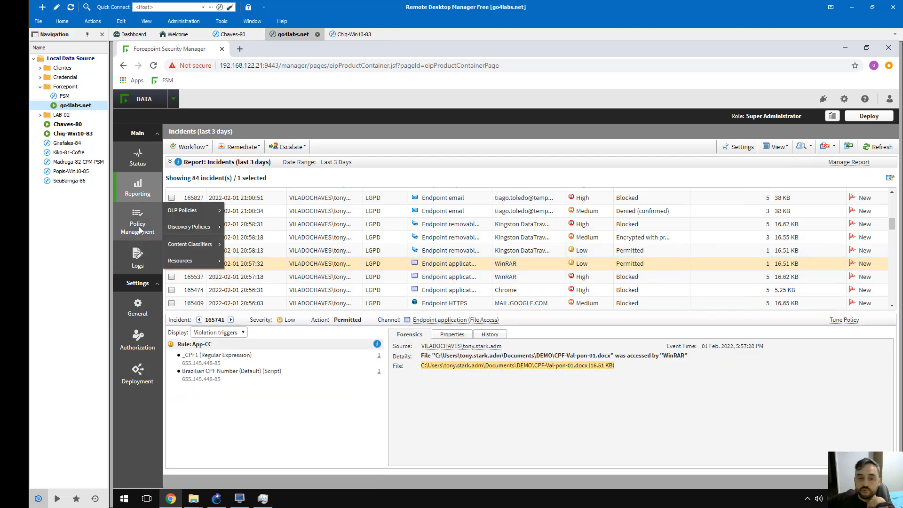
mouse_move(197, 212)
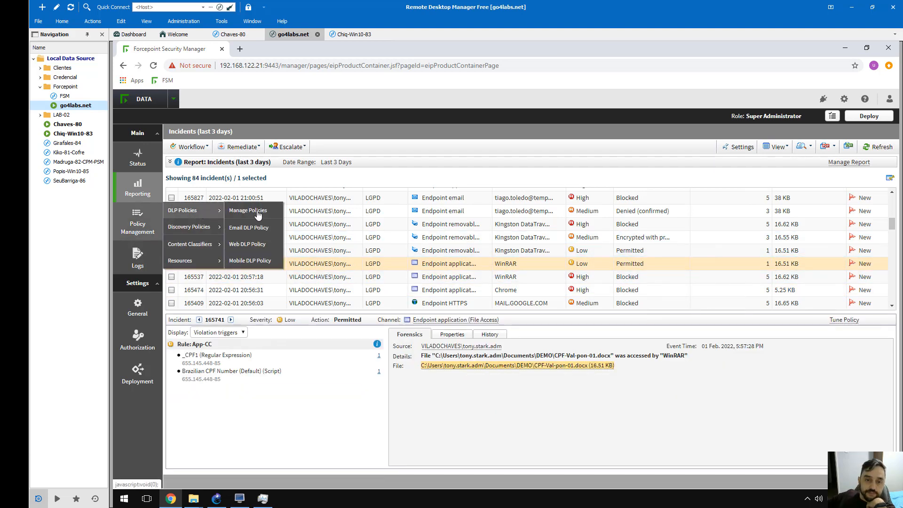
left_click(263, 215)
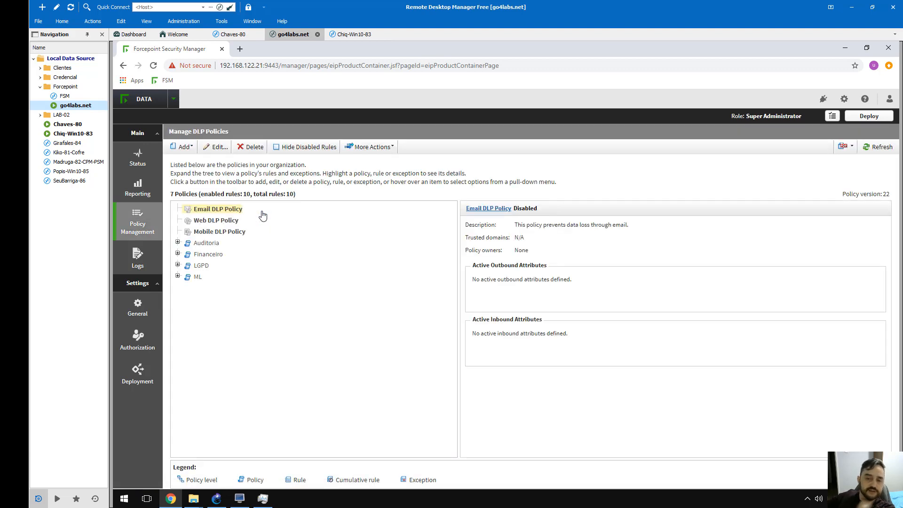
left_click(177, 254)
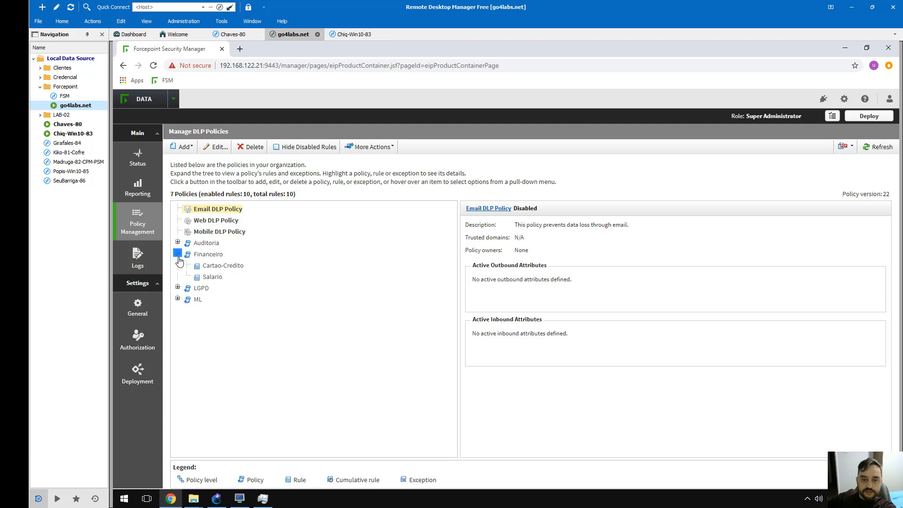
left_click(215, 267)
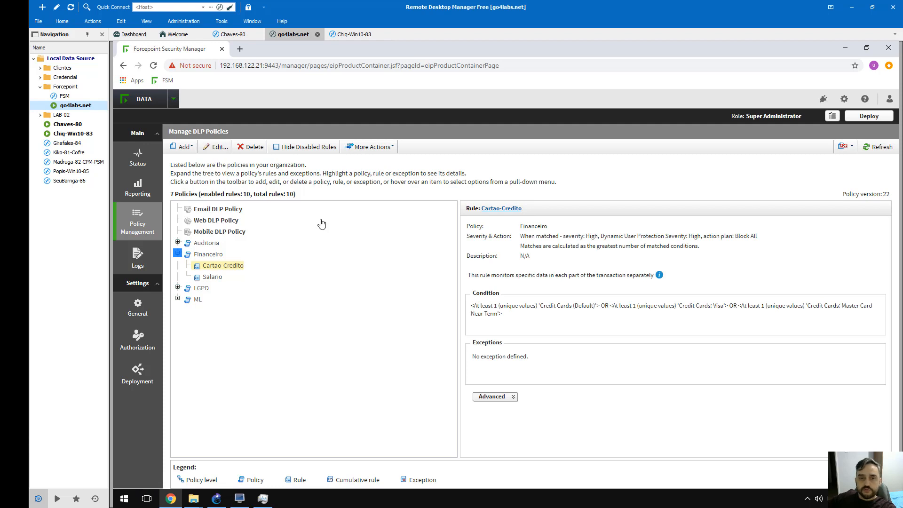
left_click(218, 147)
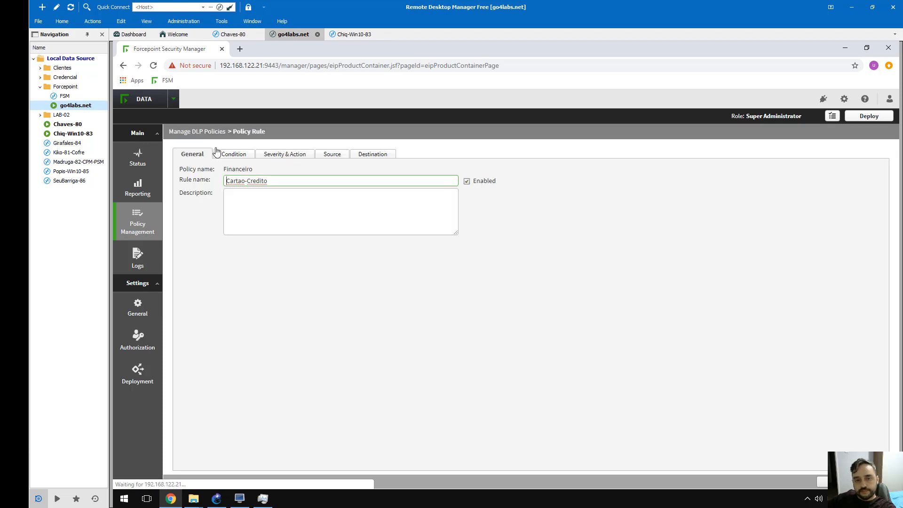
Inspect the Credit Cards Default, Visa and Master Card Near Term conditions, then go back unchanged
left_click(249, 156)
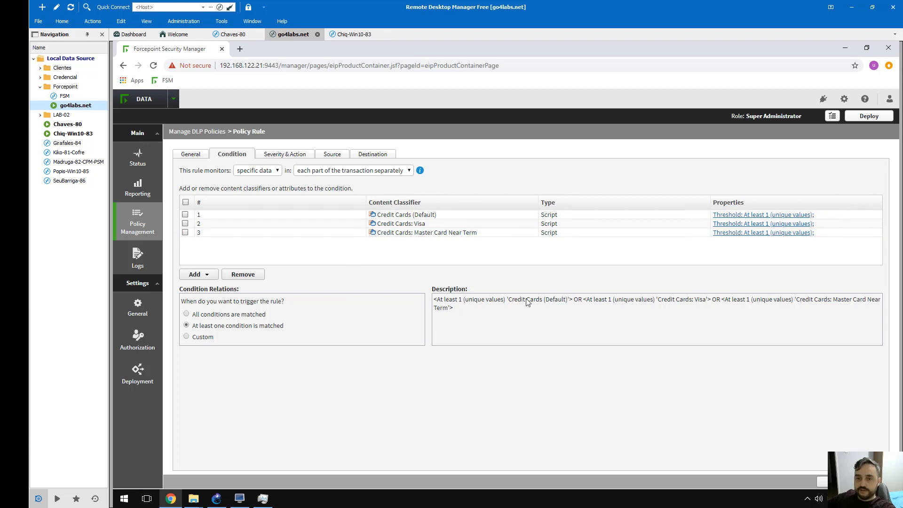
key("alt+Left")
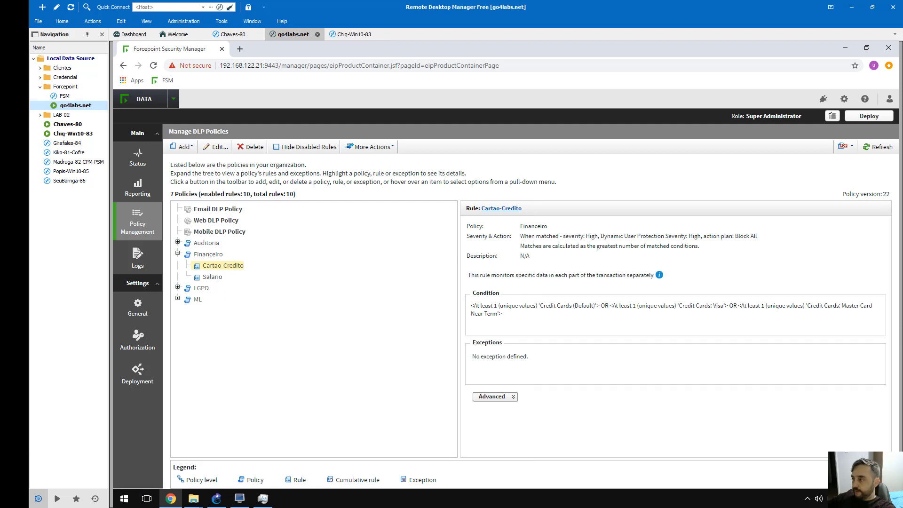
key("alt+Tab")
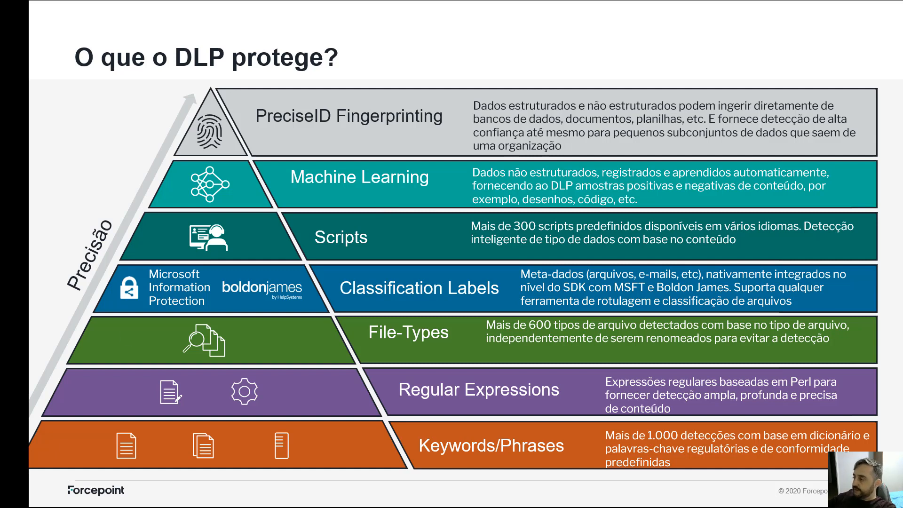
key("alt+Tab")
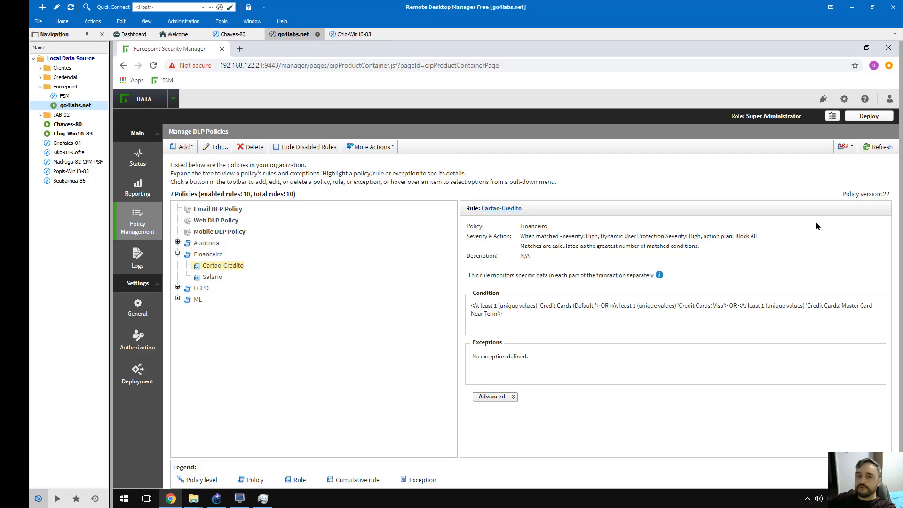
On the Chiq-Win10-83 endpoint, browse File Explorer to Documents\DEMO\Starwars and view its script files
double_click(75, 134)
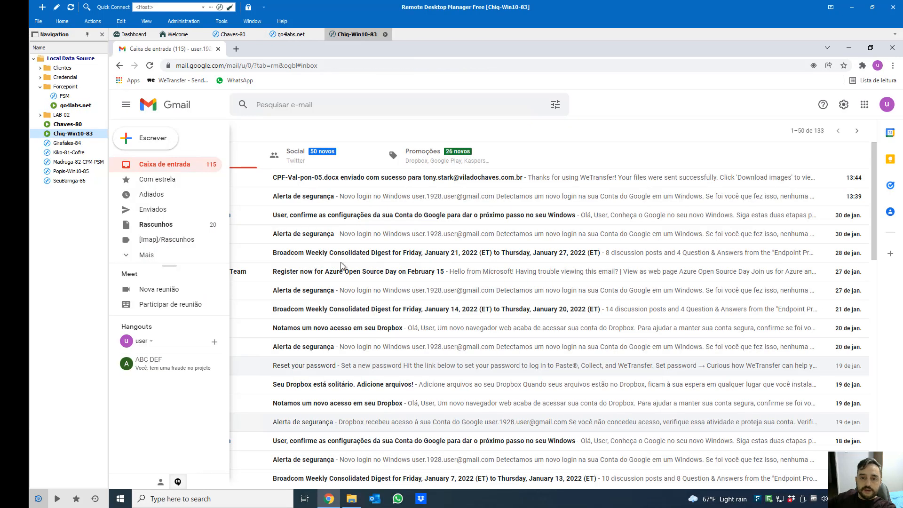
left_click(351, 500)
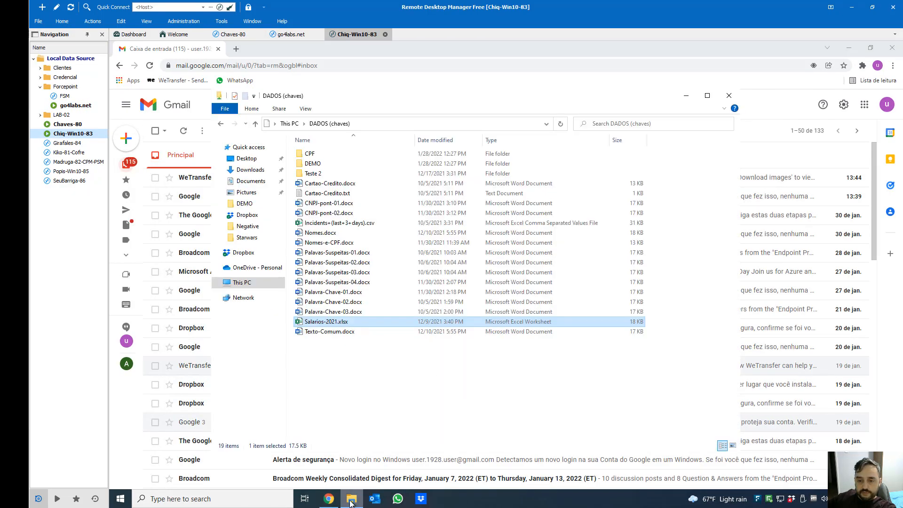
left_click(317, 164)
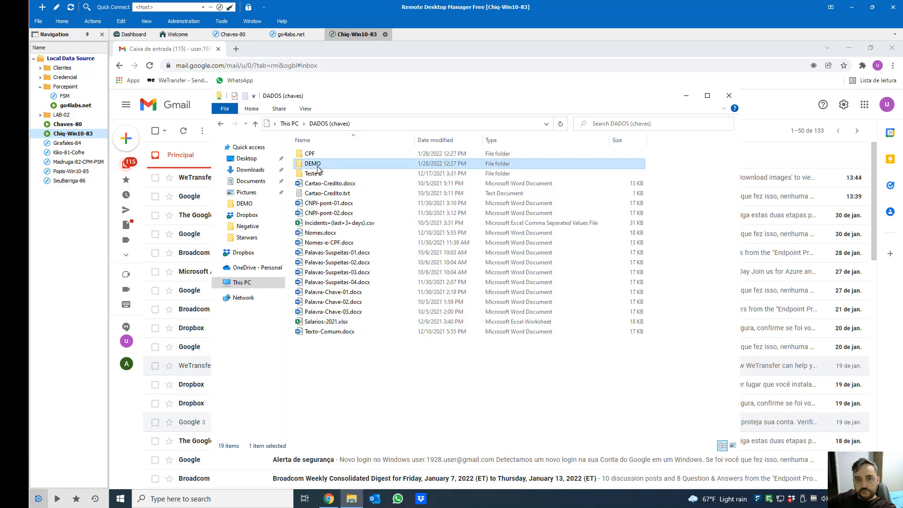
double_click(313, 165)
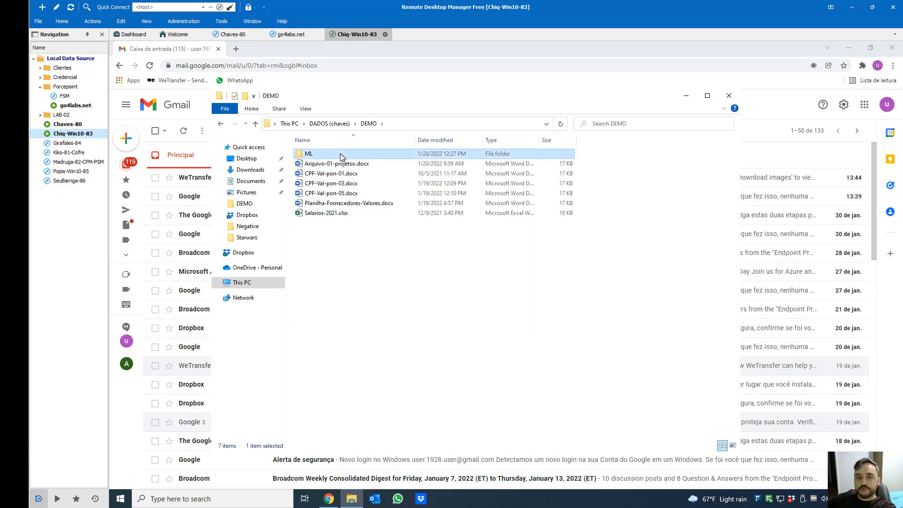
double_click(308, 154)
left_click(331, 176)
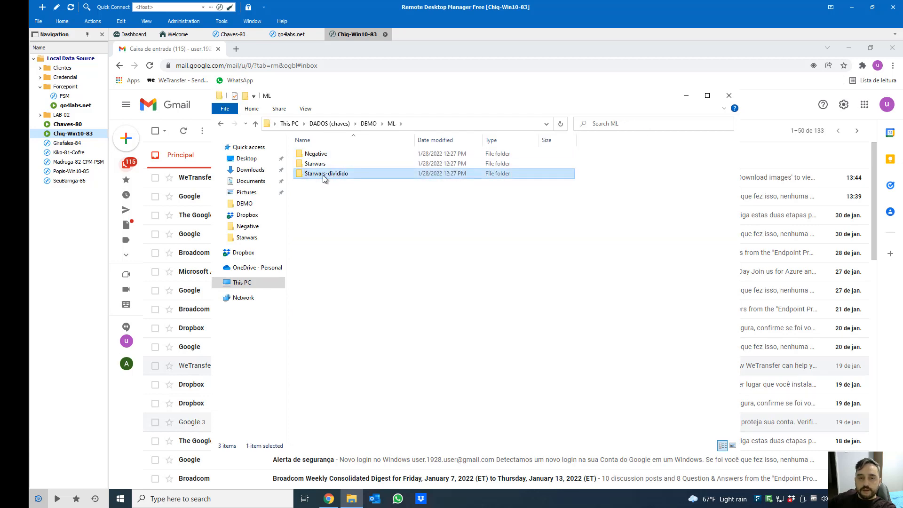
left_click(246, 181)
double_click(329, 165)
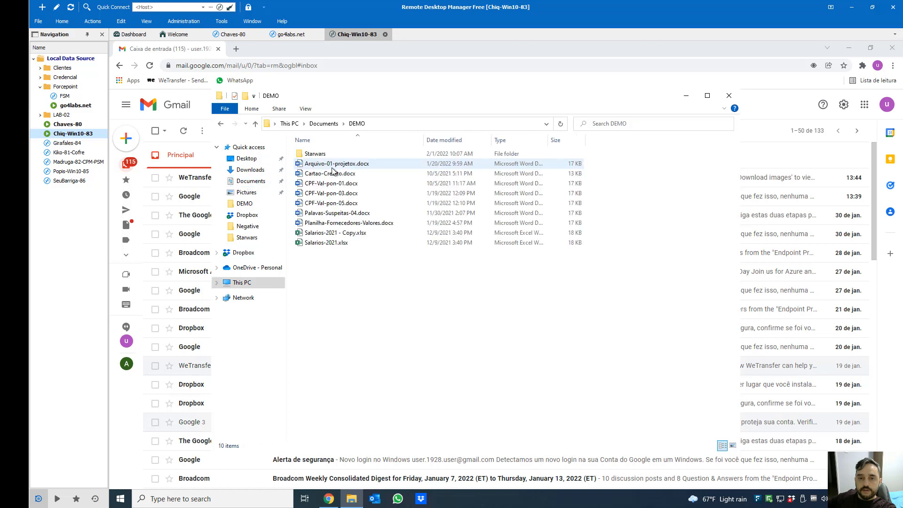
double_click(314, 154)
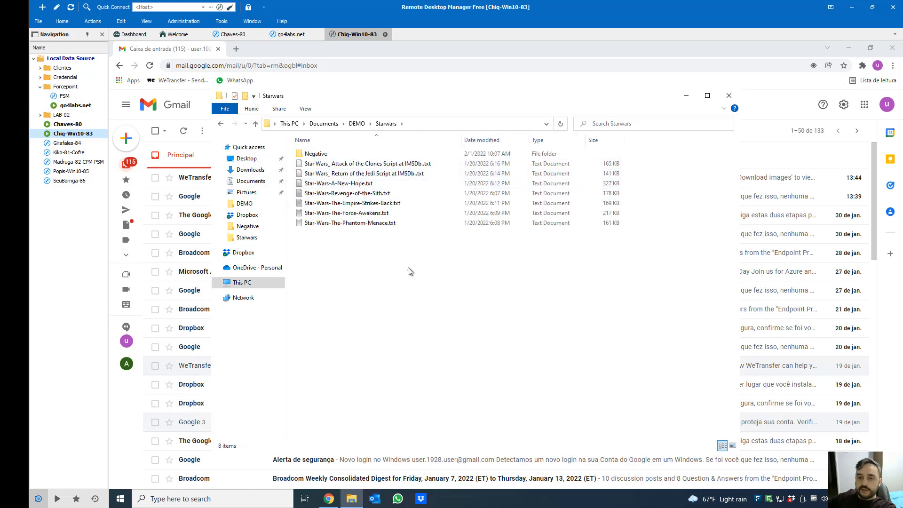
left_click_drag(413, 271, 352, 165)
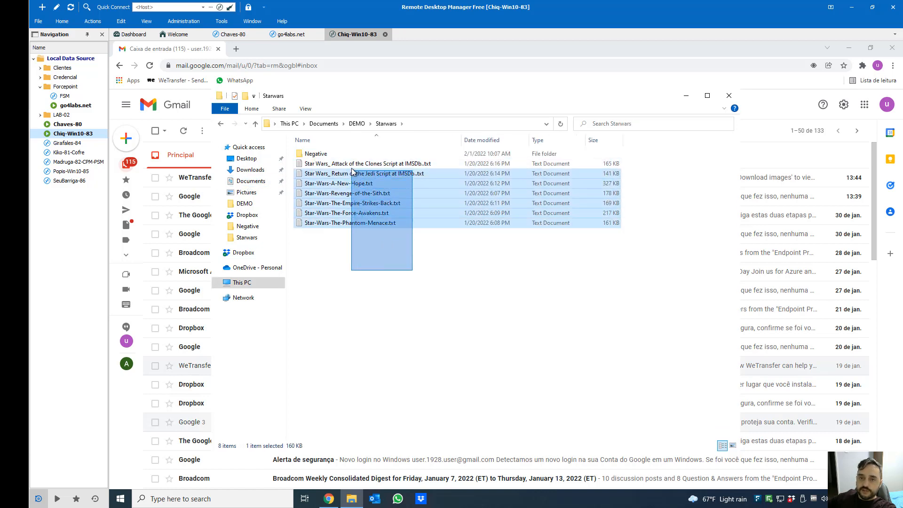
left_click(384, 249)
Read Star-Wars-The-Empire-Strikes-Back.txt in a full-height Notepad window, then close it
double_click(381, 202)
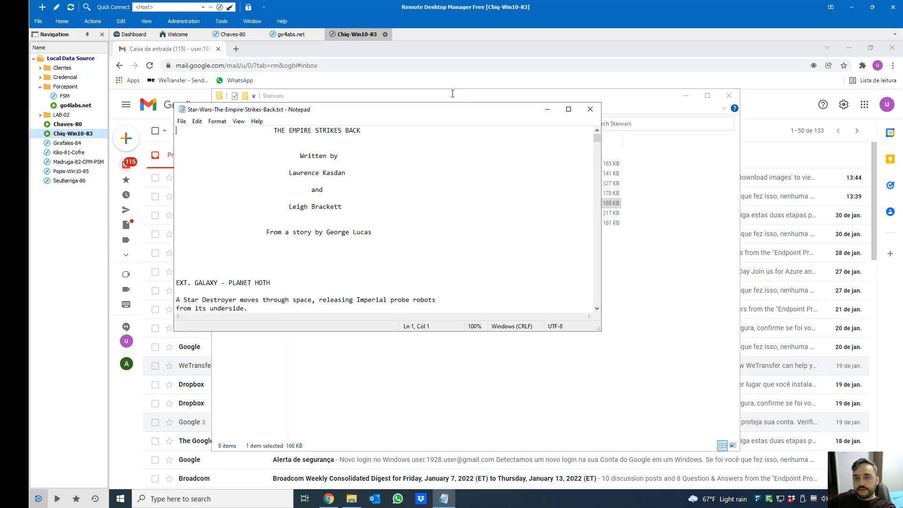
double_click(445, 105)
scroll(307, 288, "down", 10)
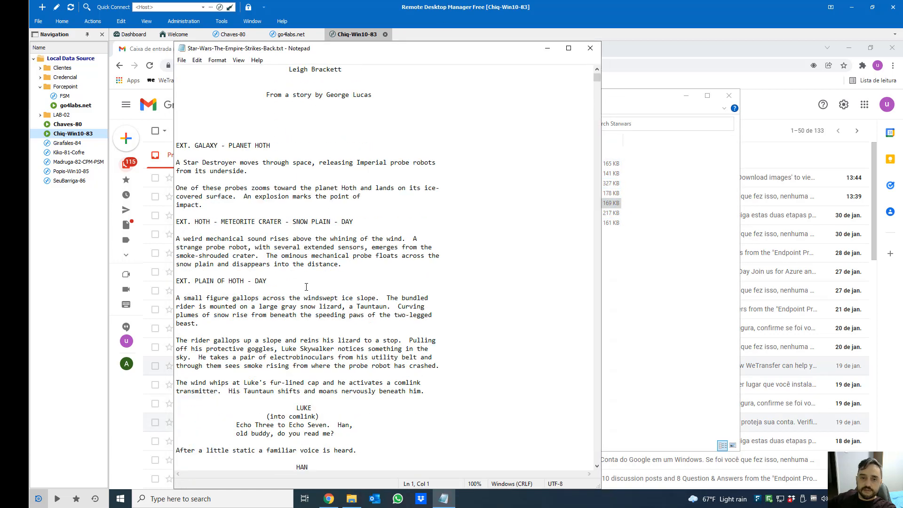
scroll(306, 287, "down", 20)
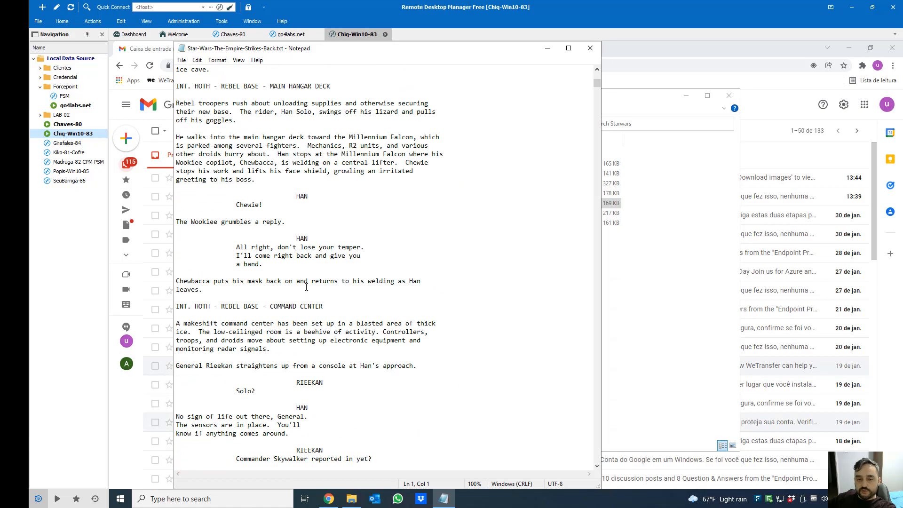
mouse_move(598, 83)
left_mouse_down()
mouse_move(589, 248)
mouse_move(597, 347)
mouse_move(607, 171)
mouse_move(596, 76)
left_mouse_up()
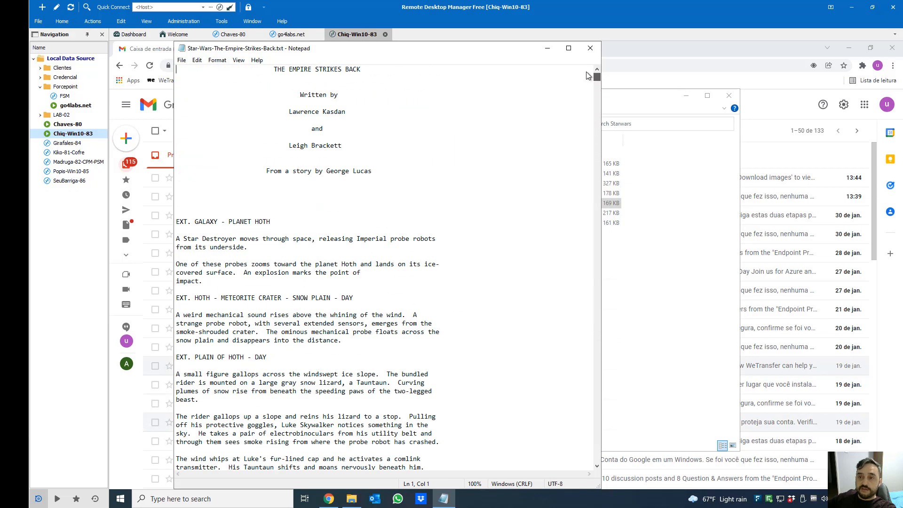
left_click(591, 49)
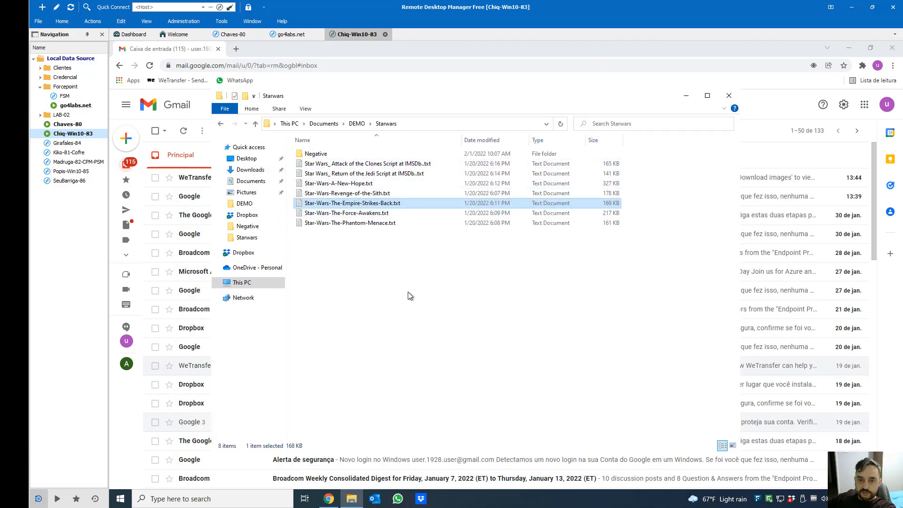
Open the Negative folder and read Joker.txt in Notepad, then close it
double_click(317, 155)
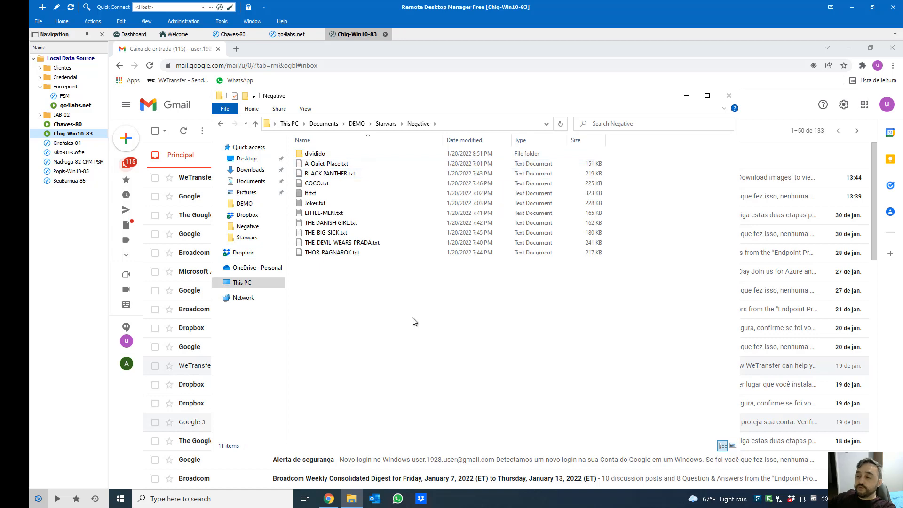
left_click(386, 123)
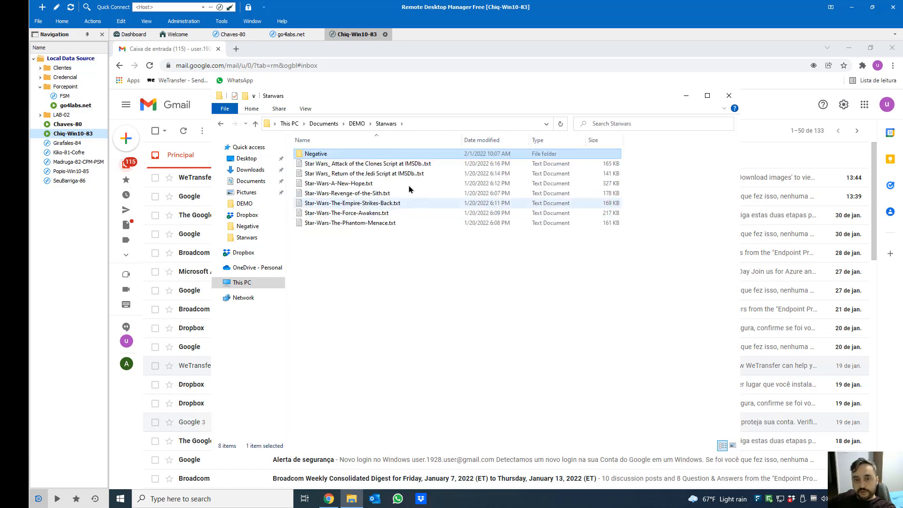
double_click(314, 154)
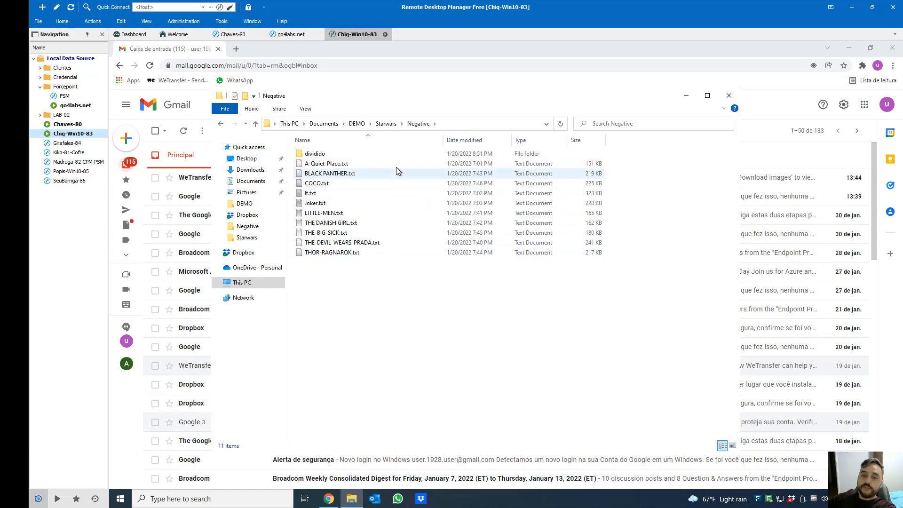
double_click(320, 204)
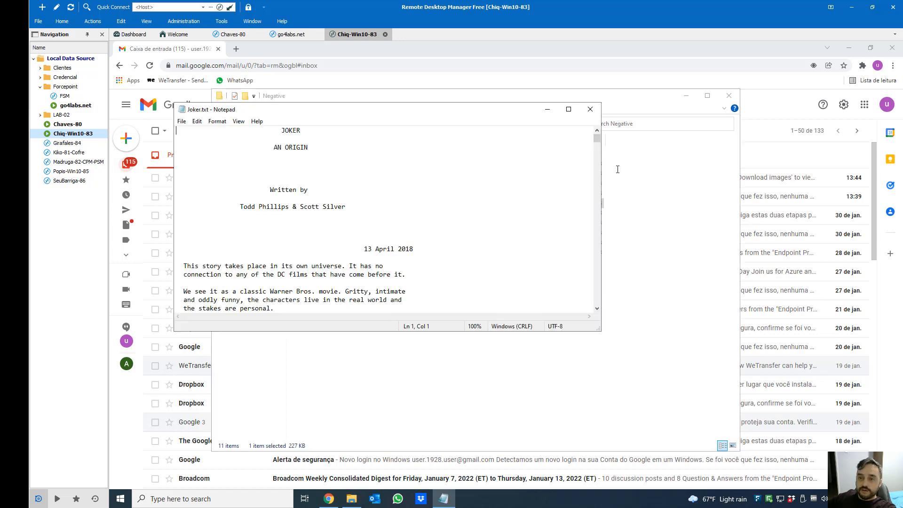
left_click_drag(598, 141, 584, 216)
left_click(590, 109)
Read THOR-RAGNAROK.txt, then return to the Starwars folder's seven script files
double_click(329, 257)
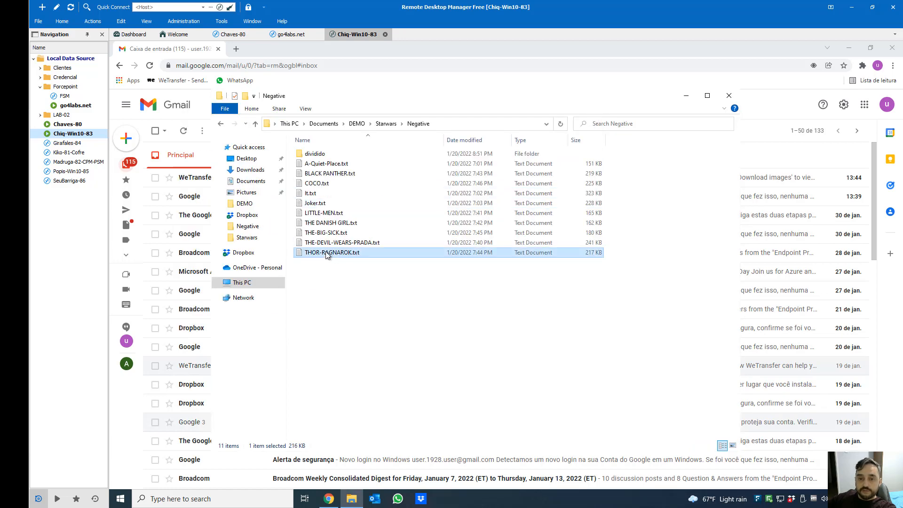
mouse_move(600, 137)
left_mouse_down()
mouse_move(599, 269)
mouse_move(598, 134)
left_mouse_up()
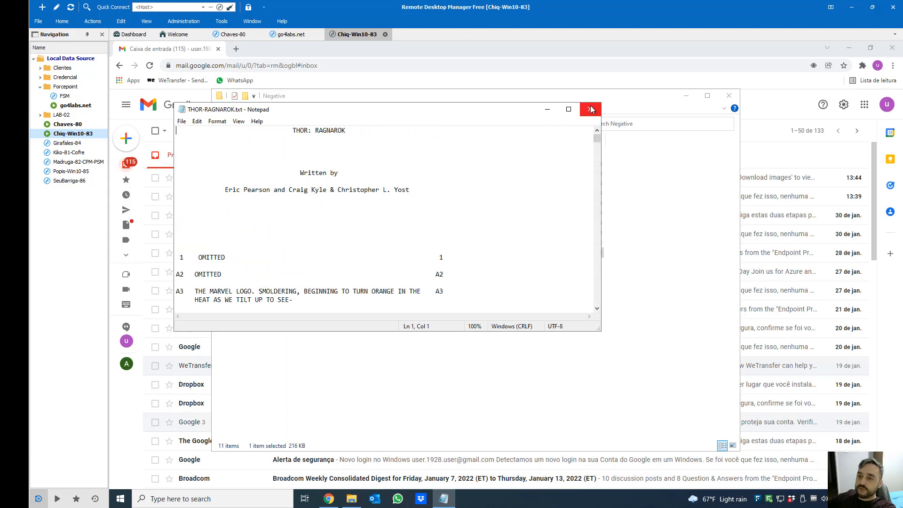
left_click(590, 109)
left_click_drag(419, 343, 300, 149)
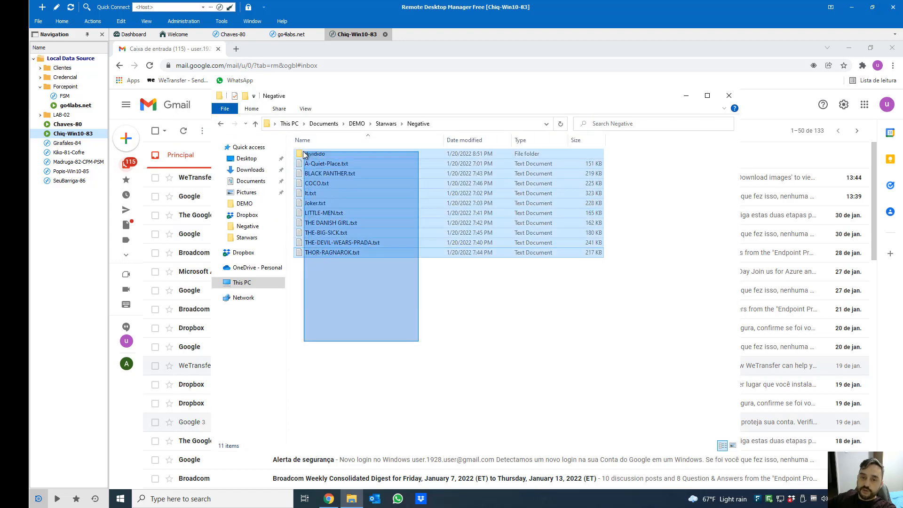
left_click(386, 123)
left_click_drag(409, 284, 352, 160)
left_click(390, 277)
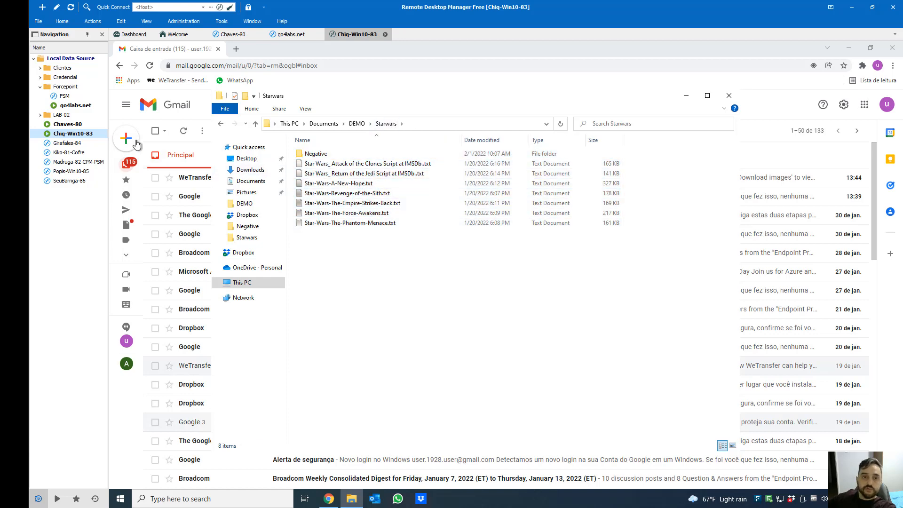
Try attaching The Empire Strikes Back script from Starwars to a new Gmail message; dismiss the block and remove it
left_click(126, 138)
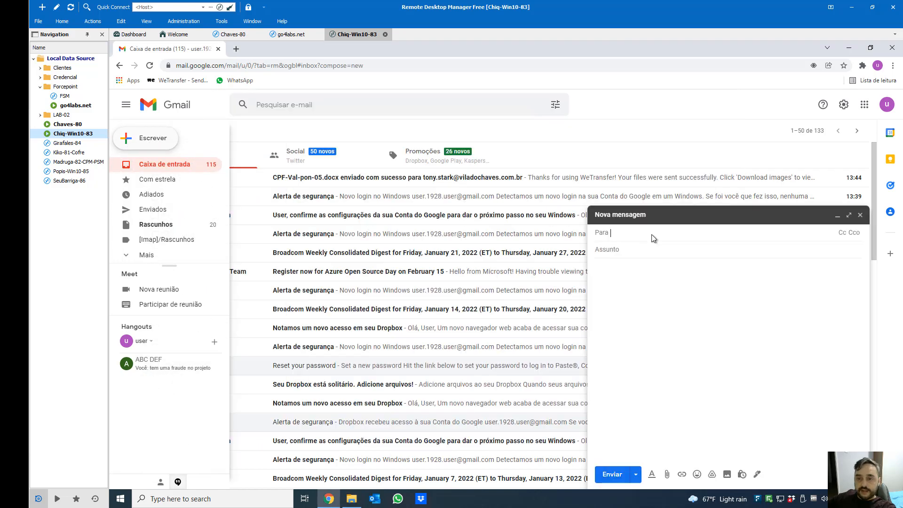
left_click(667, 475)
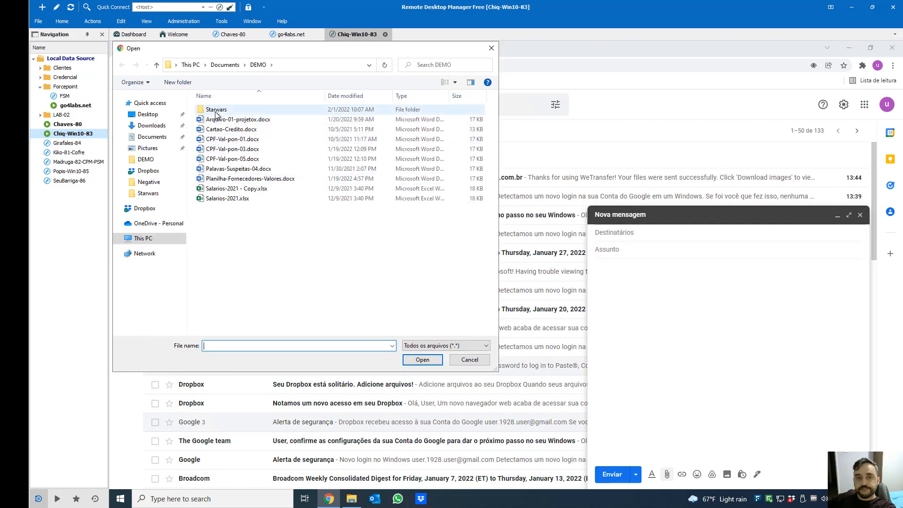
double_click(216, 111)
double_click(255, 158)
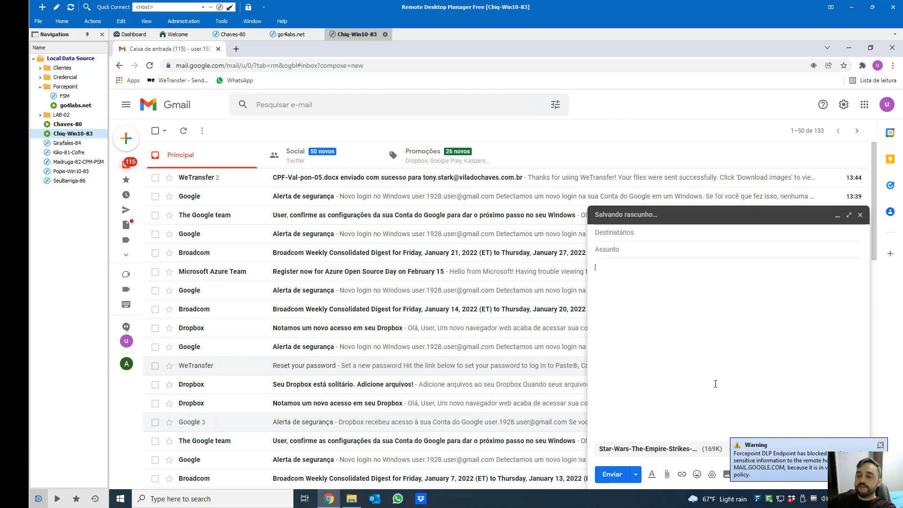
left_click(881, 445)
left_click(809, 450)
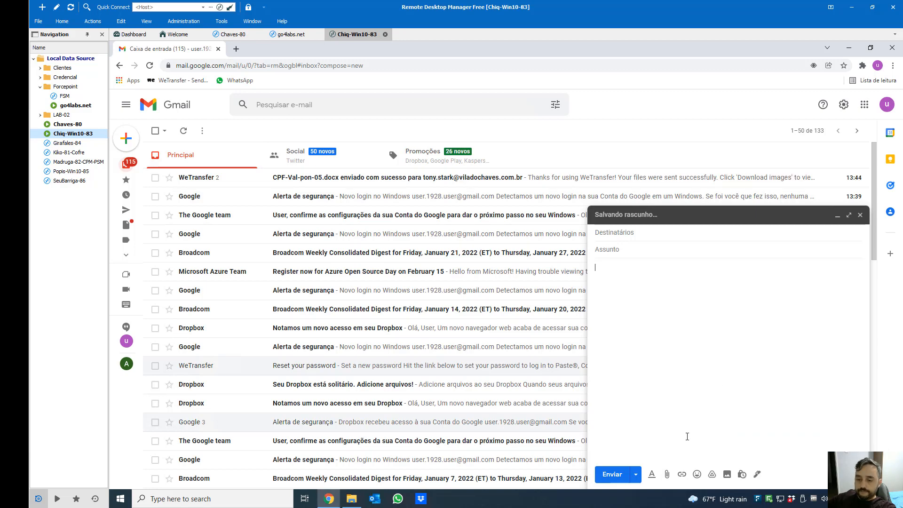
Select a passage of the Return of the Jedi script and return to the Gmail draft
left_click(353, 500)
double_click(330, 173)
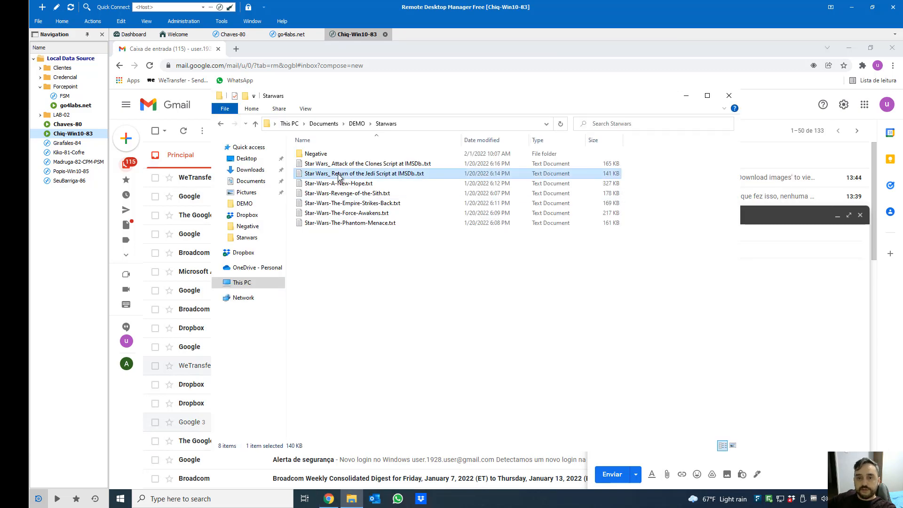
left_click_drag(597, 140, 223, 187)
left_click_drag(177, 132, 481, 289)
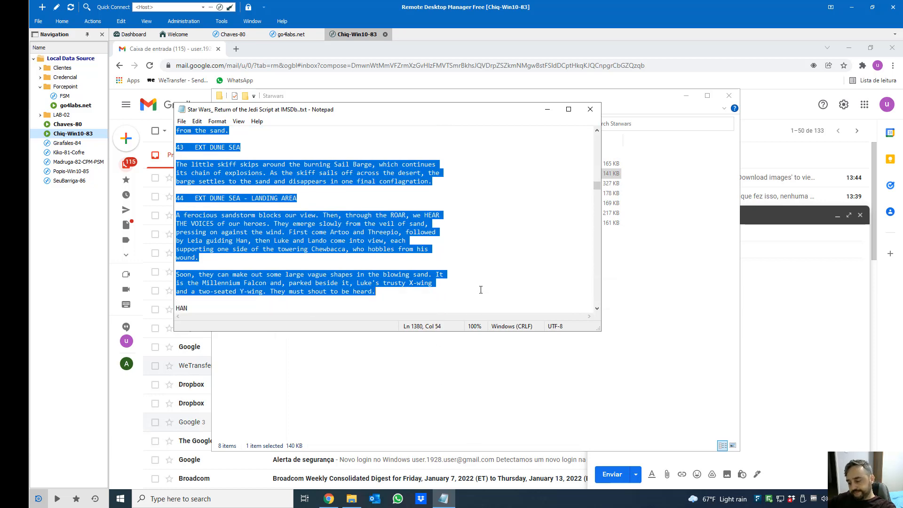
left_click(810, 356)
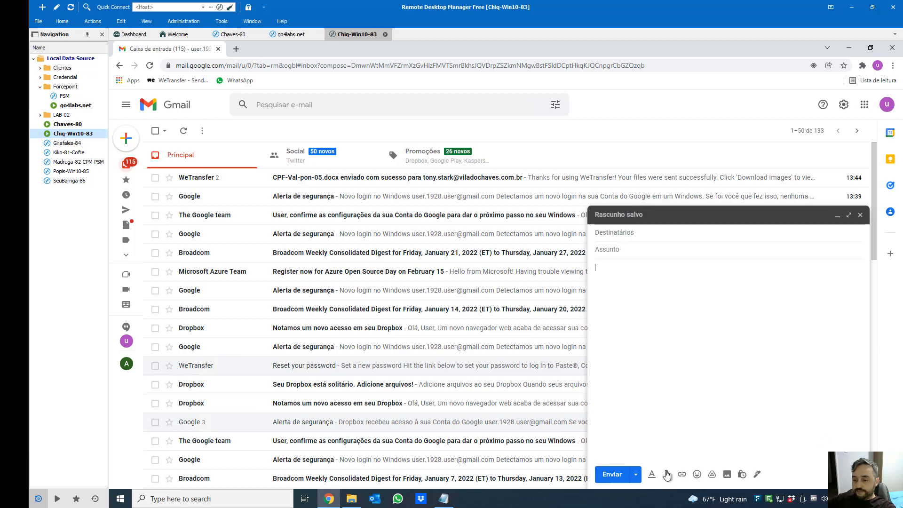
Attach the harmless Joker.txt from the Negative folder to the draft
left_click(667, 474)
double_click(220, 110)
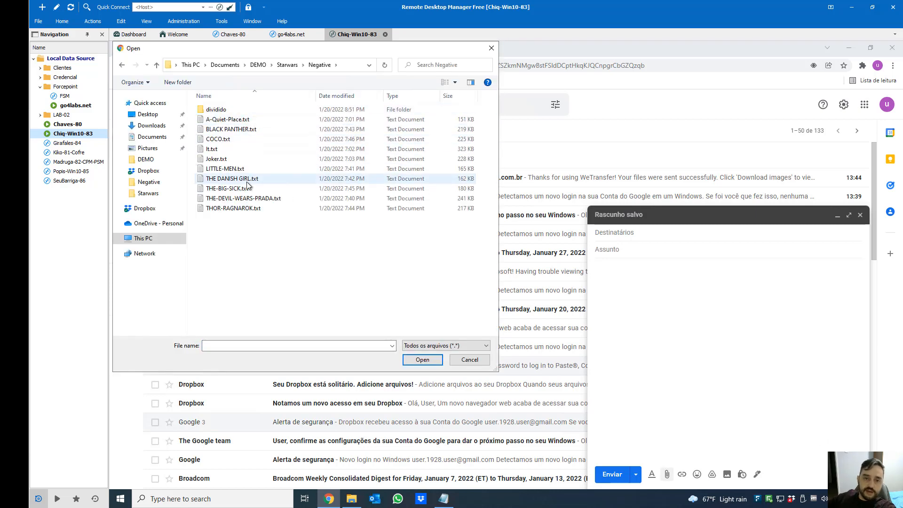
left_click(212, 160)
double_click(212, 160)
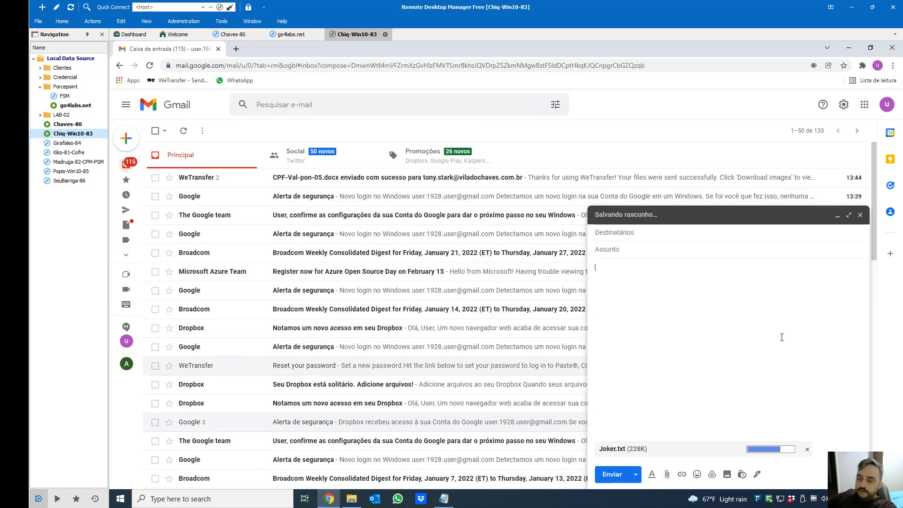
Remove the Joker.txt attachment, discard the draft, and go back to the Forcepoint Security Manager session
left_click(807, 449)
left_click(859, 474)
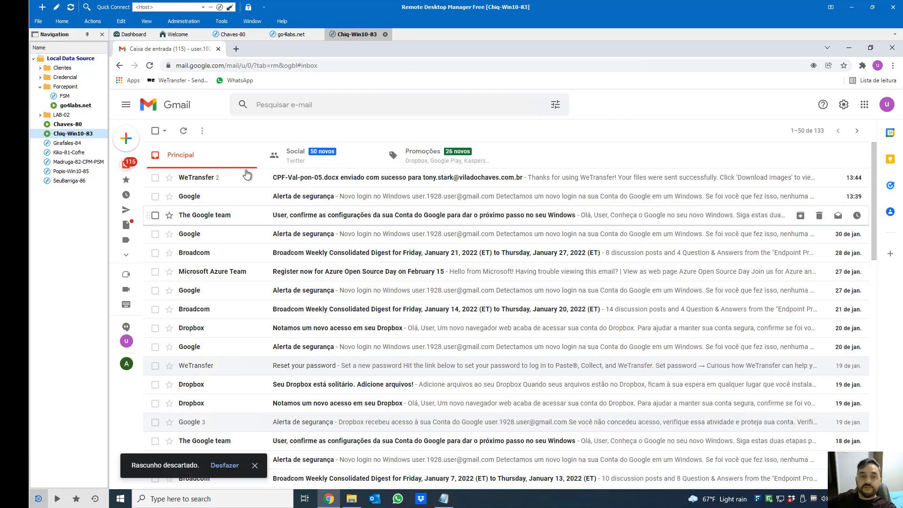
double_click(68, 107)
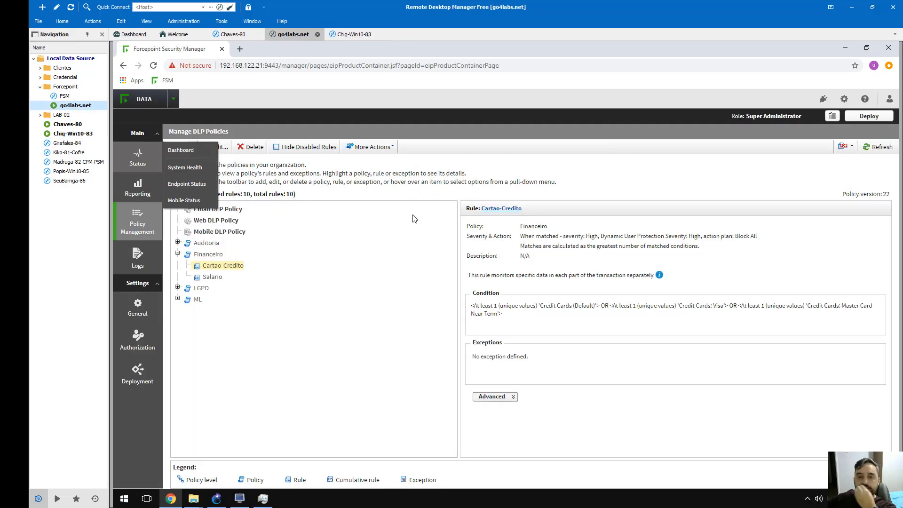
Open the Reporting > Data Loss Prevention > Incidents (last 3 days) report
mouse_move(125, 187)
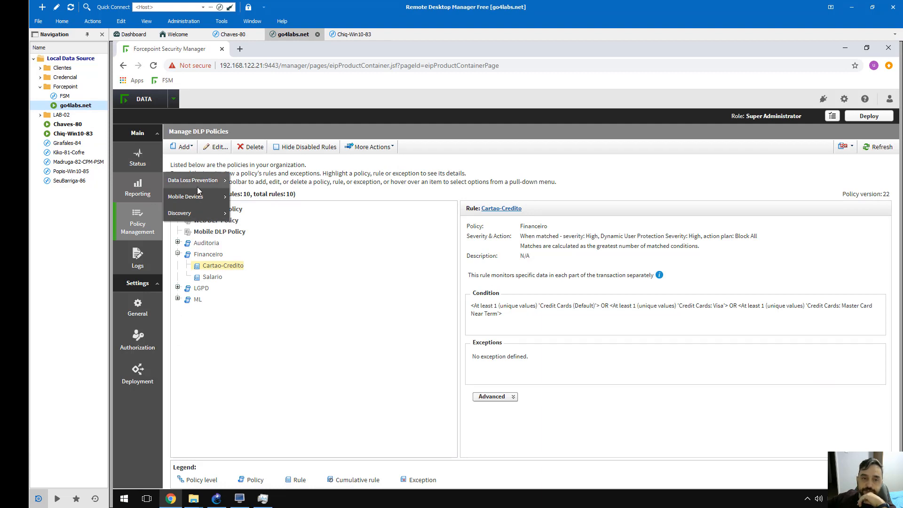
mouse_move(202, 181)
left_click(263, 196)
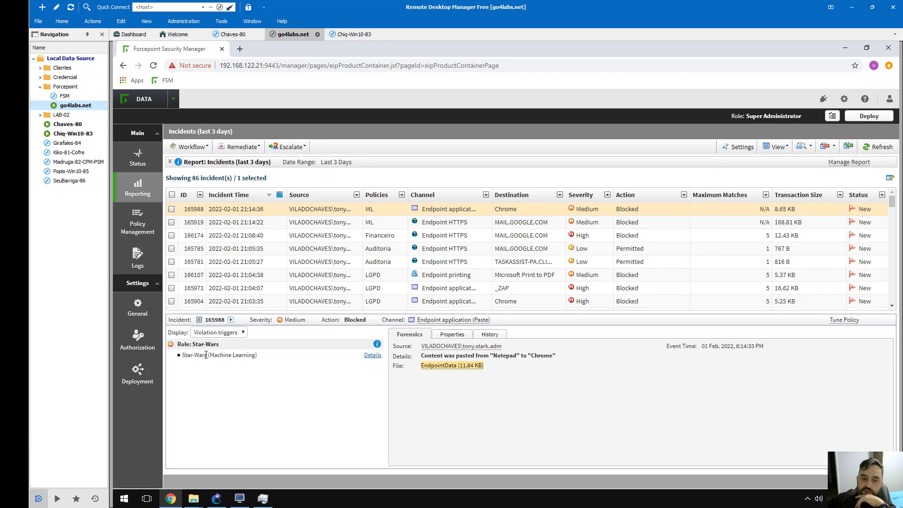
Review the Star-Wars machine-learning incidents 165919 and 165988 for Chrome and MAIL.GOOGLE.COM
left_click_drag(182, 356, 257, 354)
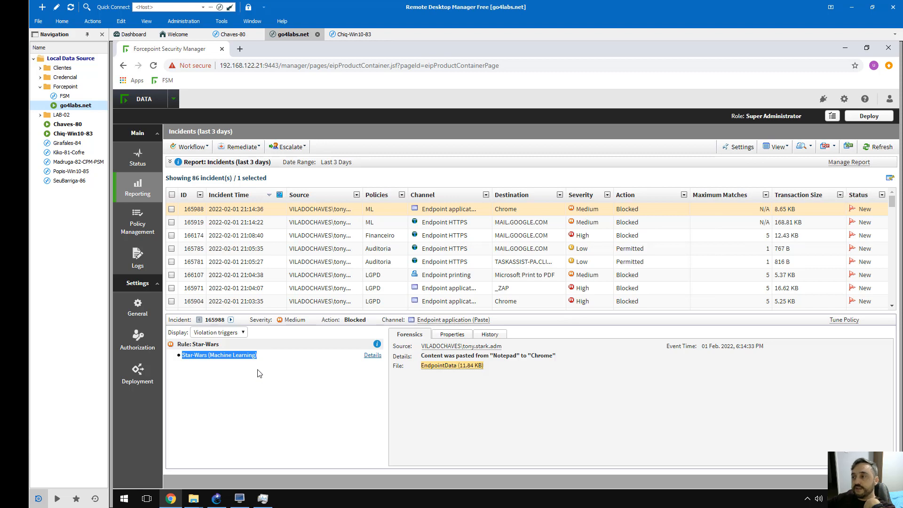
left_click(475, 228)
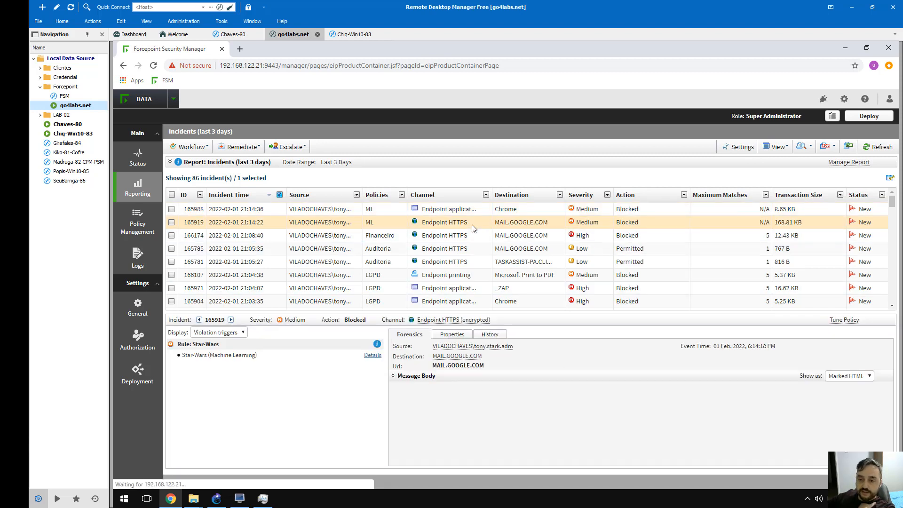
left_click(461, 212)
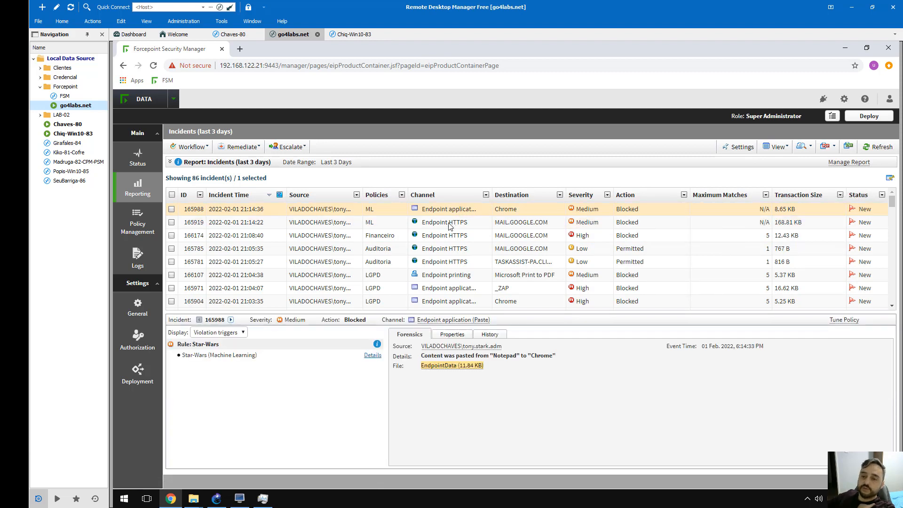
left_click(449, 225)
left_click(452, 213)
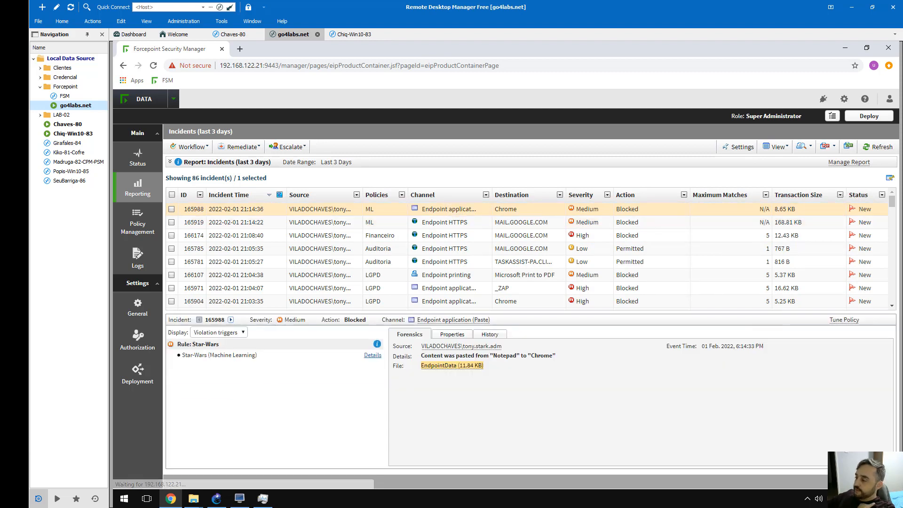
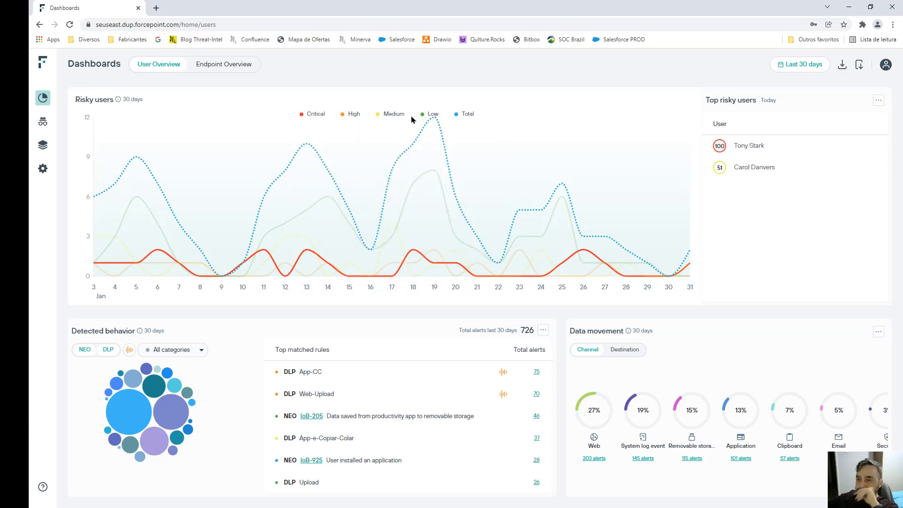
Open the risk-100 user from the dashboard and show that user's alert timeline
left_click(759, 149)
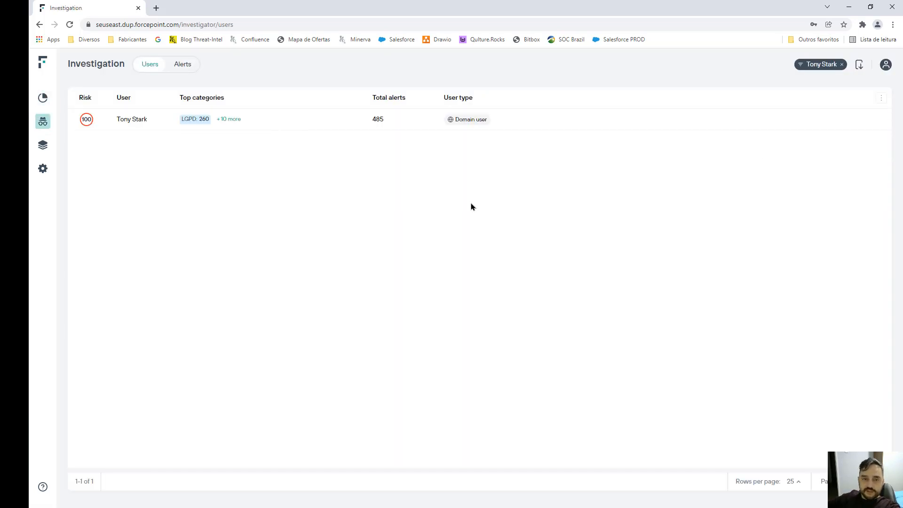
left_click(129, 121)
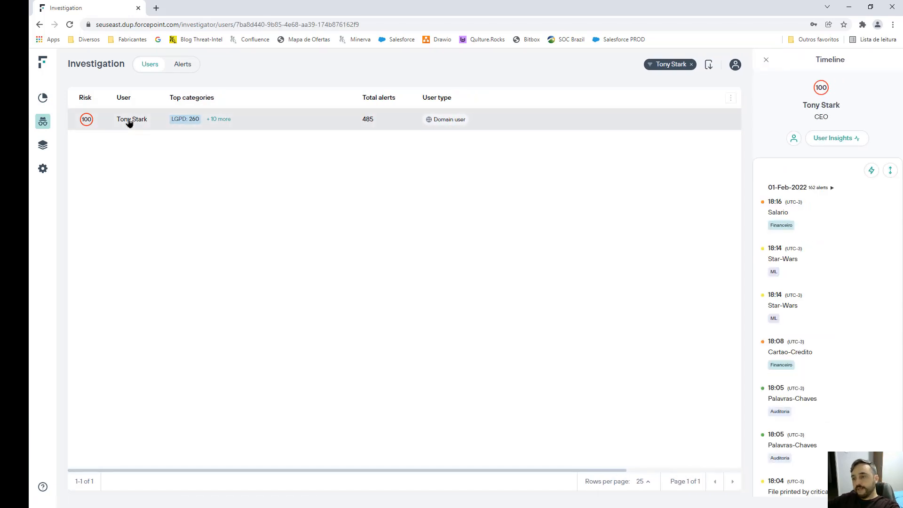
Review the Salario, two Star-Wars and Cartao-Credito alerts in the timeline
left_click(784, 221)
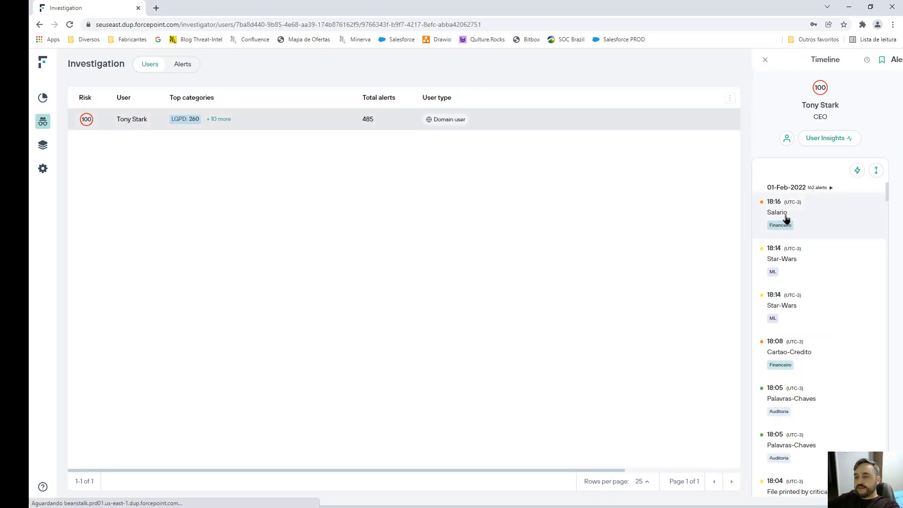
left_click(368, 218)
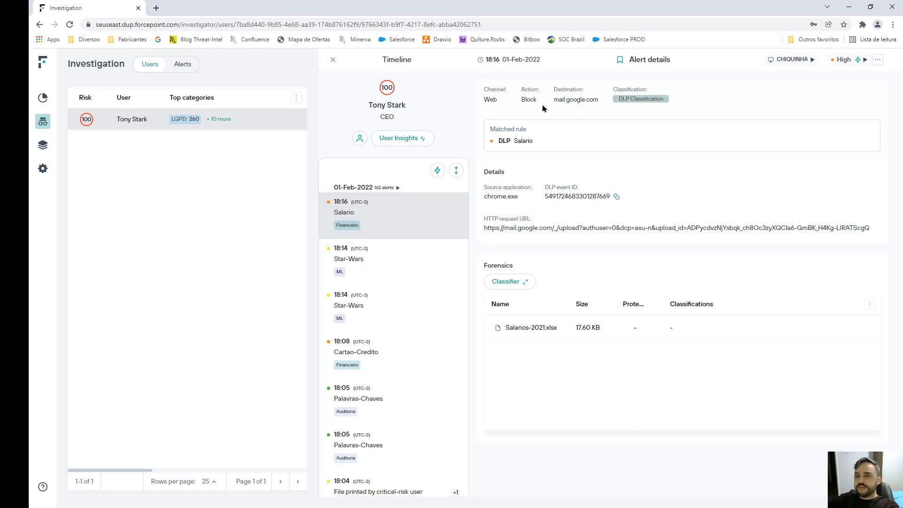
left_click_drag(582, 99, 592, 108)
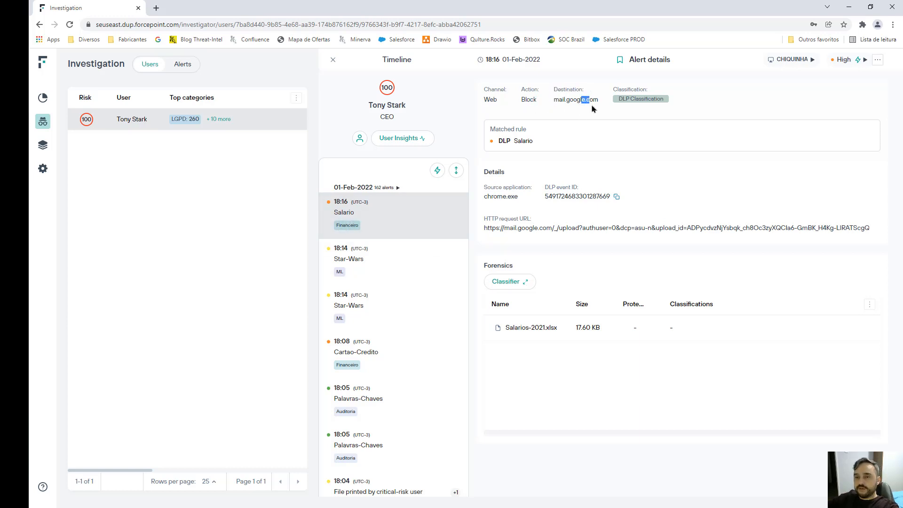
left_click(357, 260)
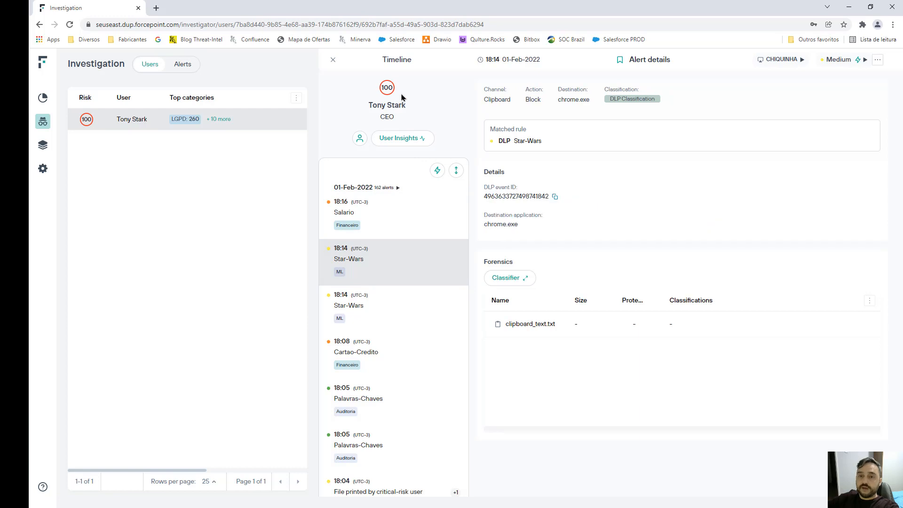
left_click(358, 304)
left_click(365, 361)
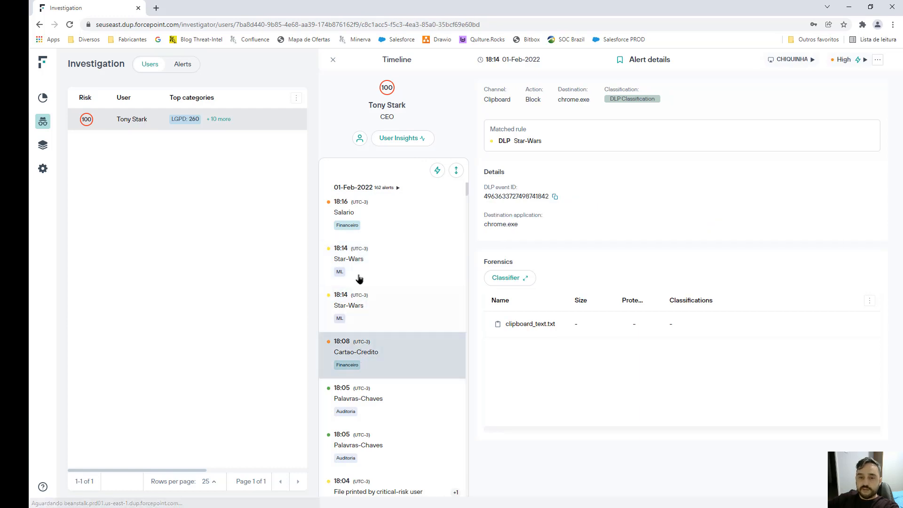
Collapse the 01-Feb and 27-Jan alert groups, re-expand 01-Feb, then view User Insights
left_click(397, 188)
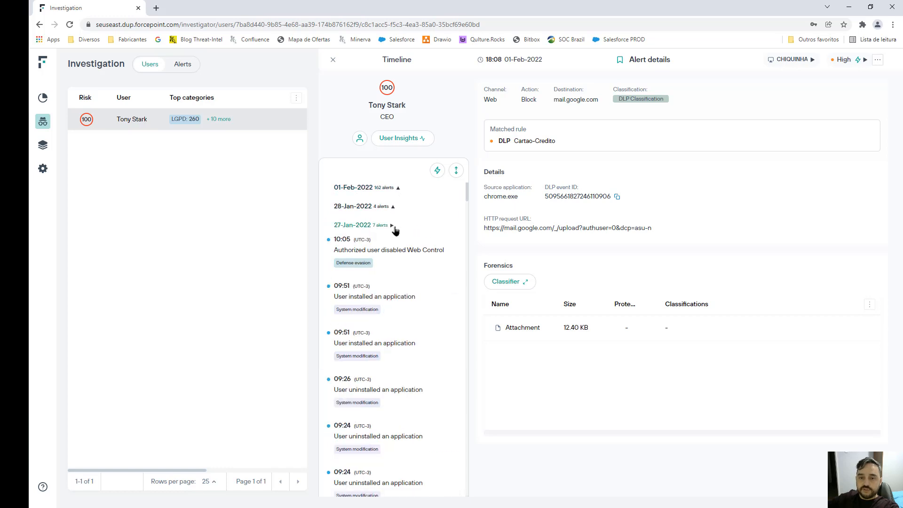
left_click(393, 225)
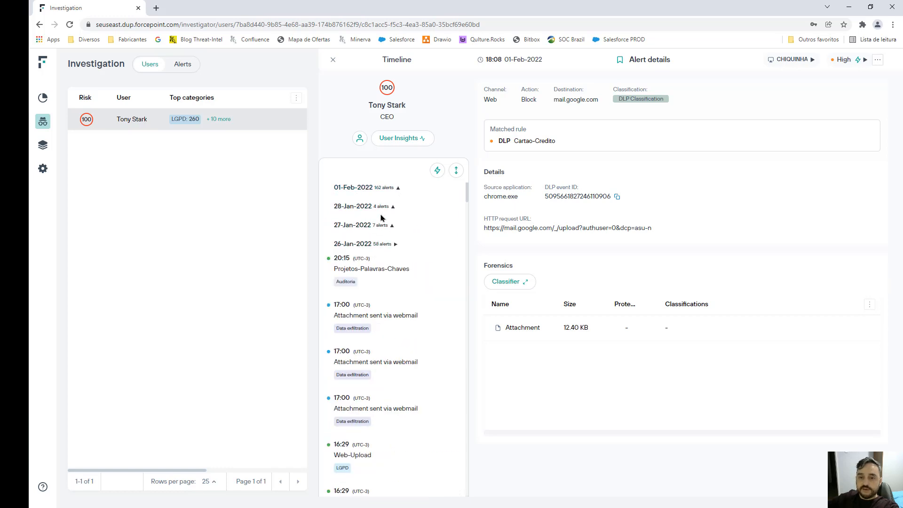
left_click(398, 188)
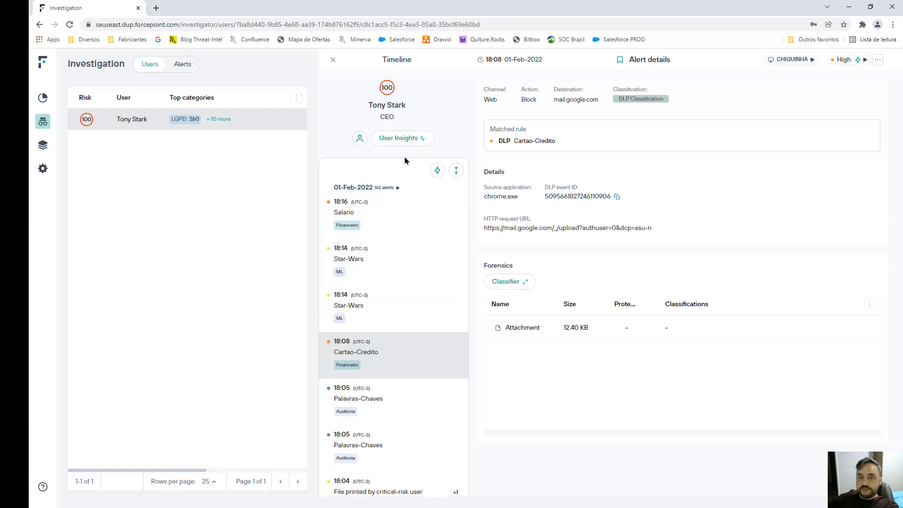
left_click(404, 141)
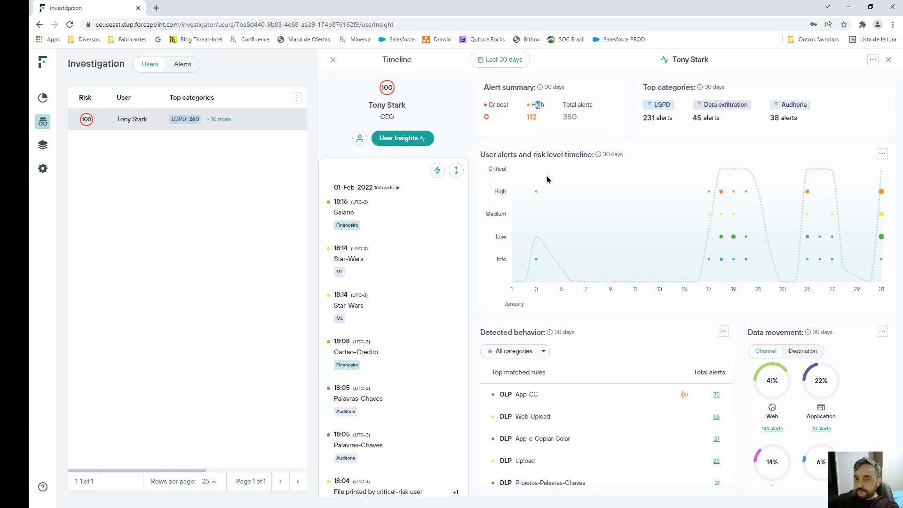
List the 75 App-CC alerts, check the latest one, then clear the App-CC filter
mouse_move(734, 197)
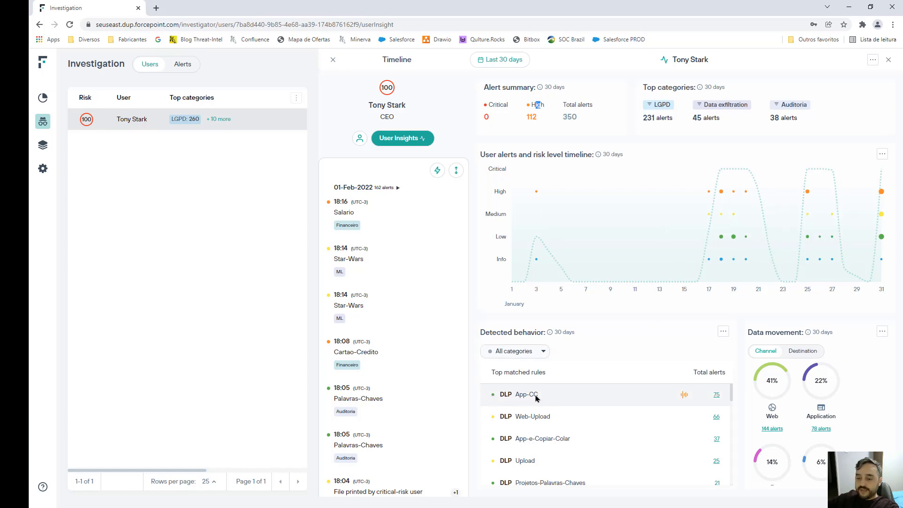
left_click(717, 395)
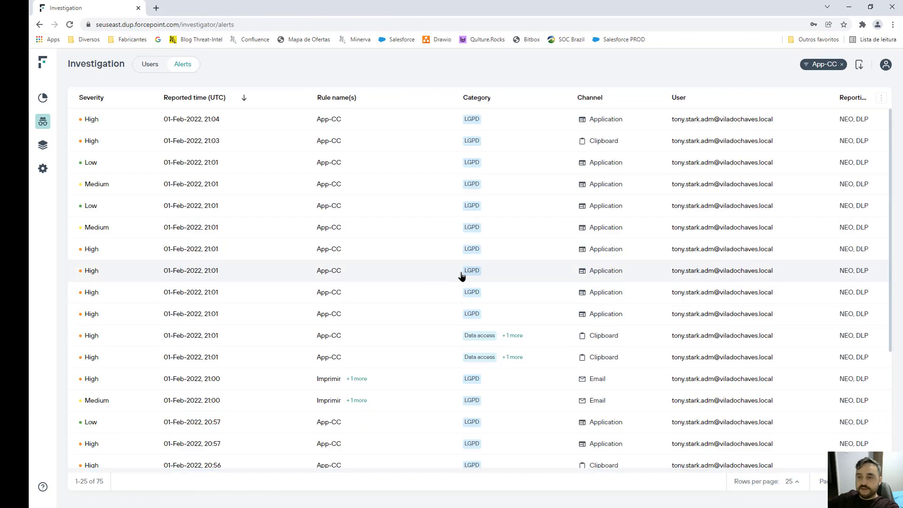
left_click(357, 118)
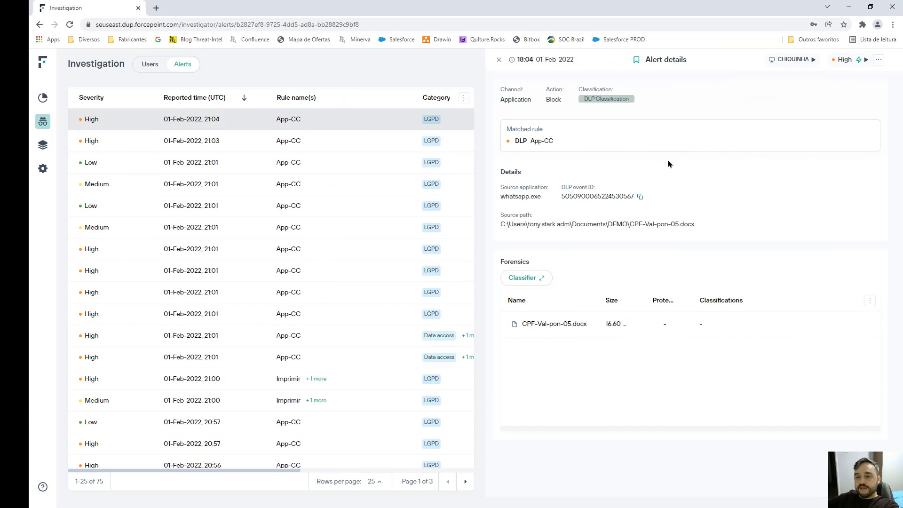
left_click(499, 60)
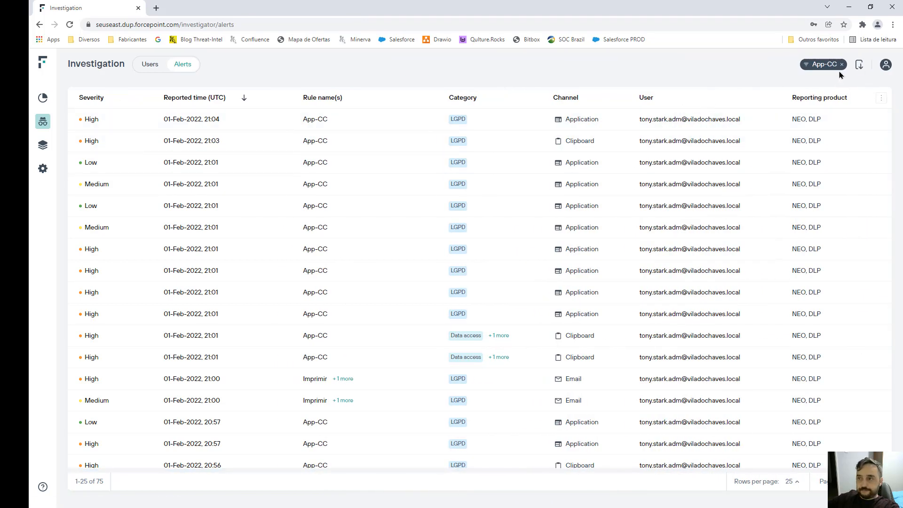
left_click(842, 65)
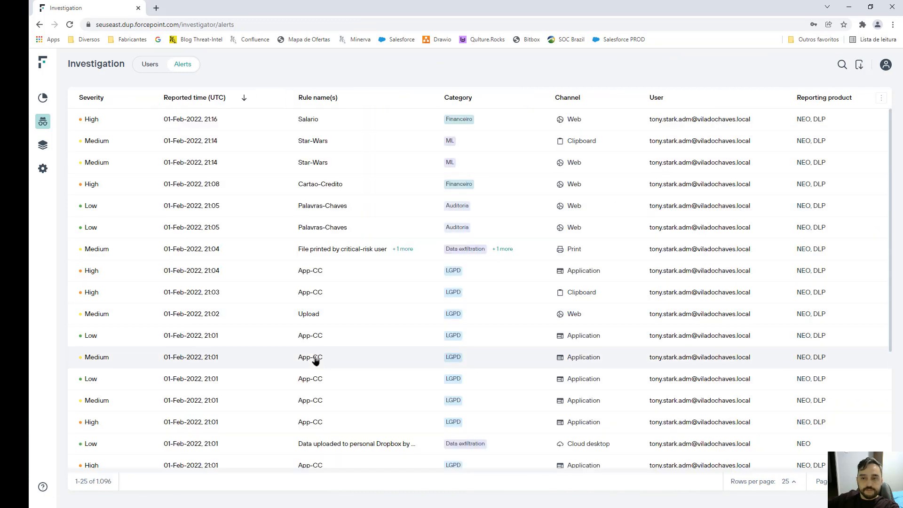
Return to the Dashboards User Overview page
scroll(301, 355, "down", 4)
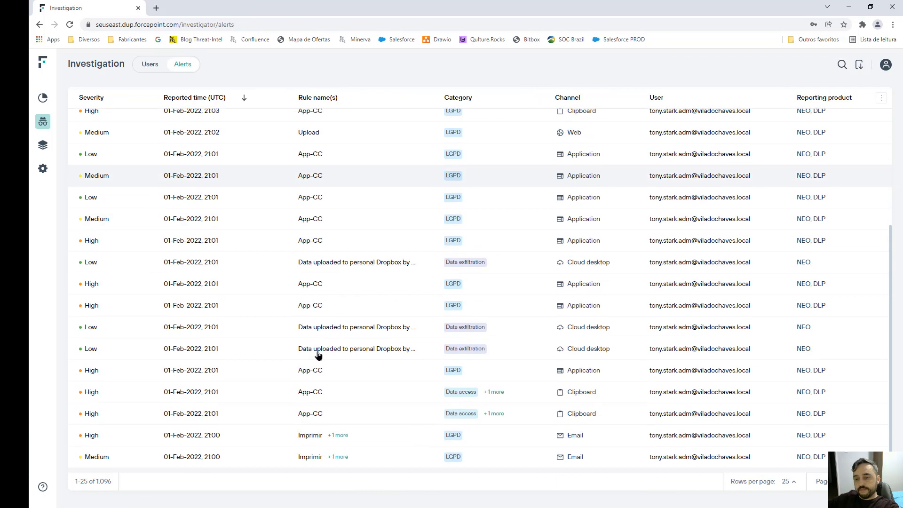
scroll(318, 356, "up", 4)
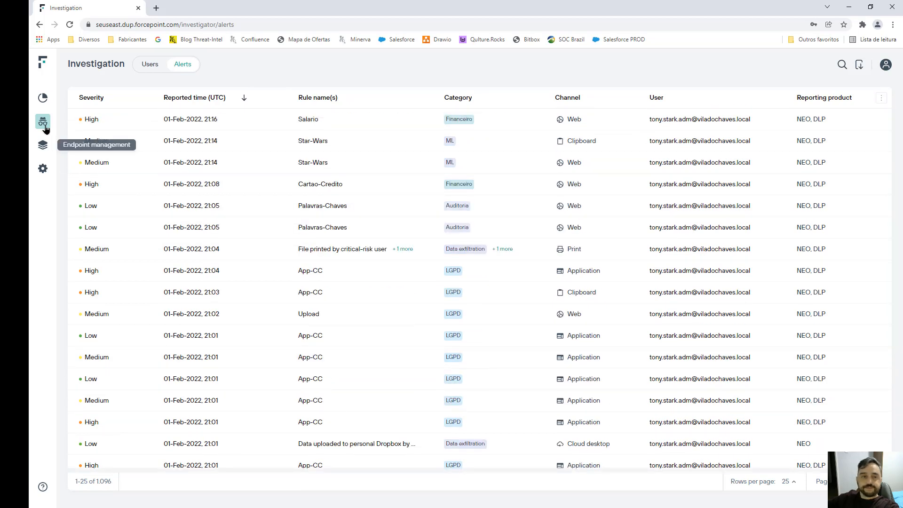
left_click(42, 98)
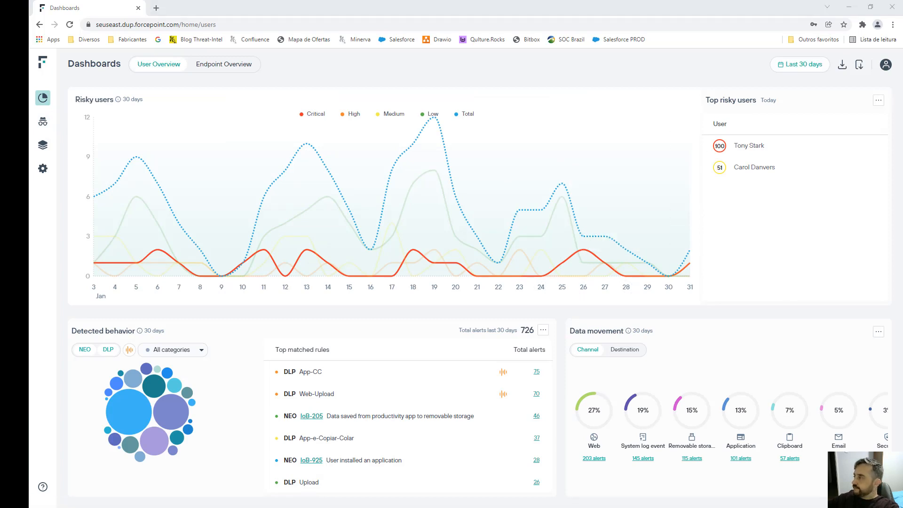
Switch to Remote Desktop Manager and open the Chiq-Win10-83 connection's properties
key("alt+Tab")
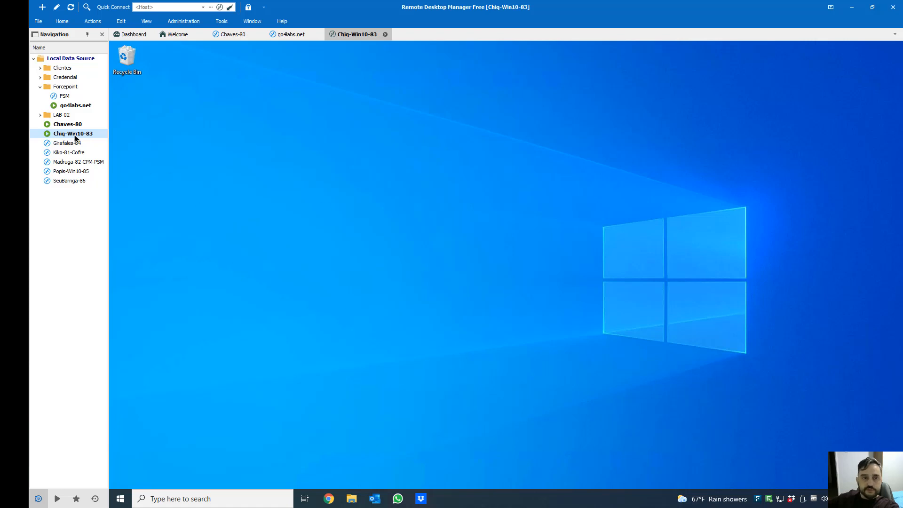
right_click(74, 134)
left_click(147, 497)
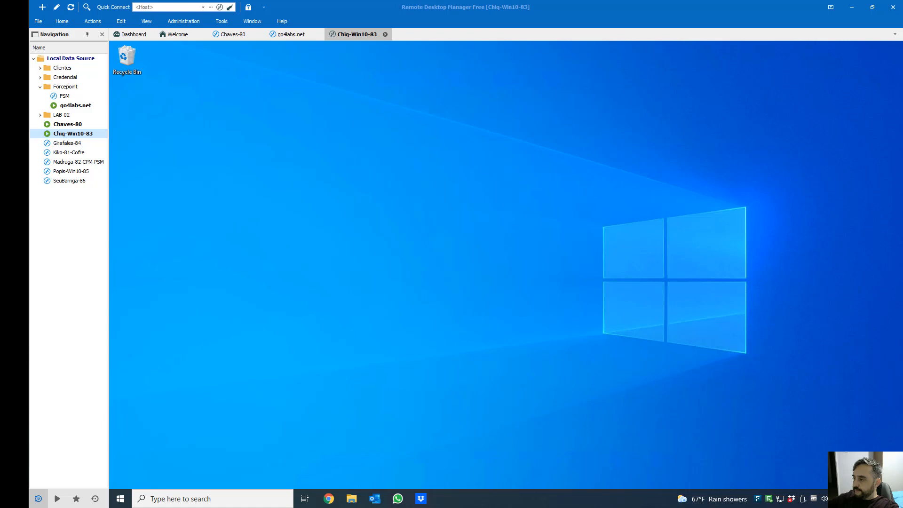
Sign out of the remote Windows session and reconnect to Chiq-Win10-83
left_click(121, 499)
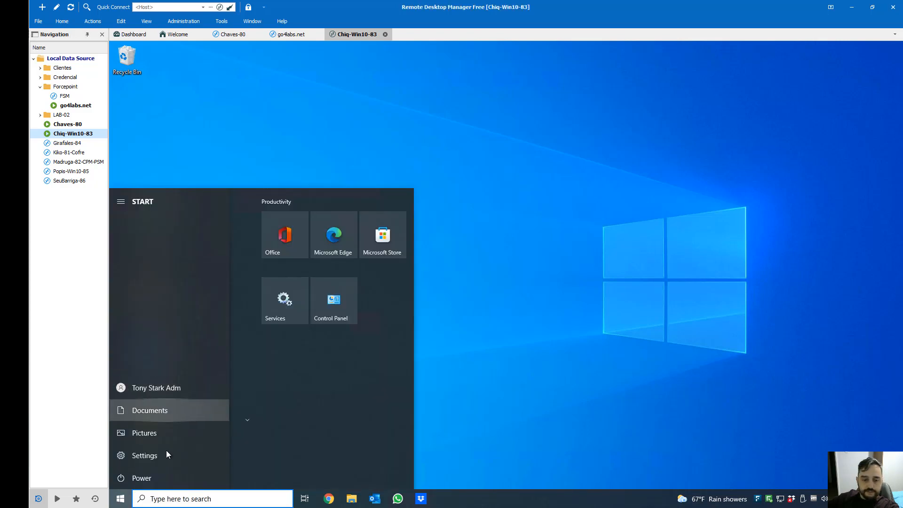
left_click(160, 387)
left_click(163, 365)
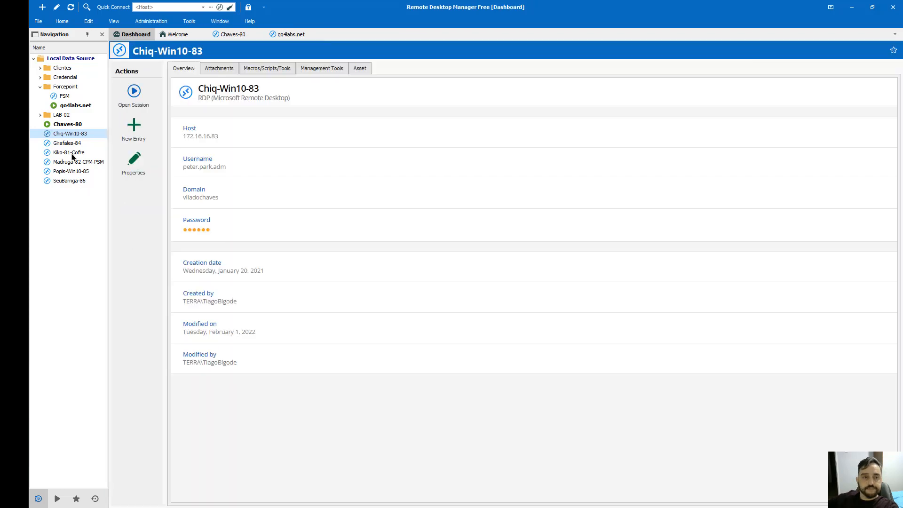
double_click(69, 134)
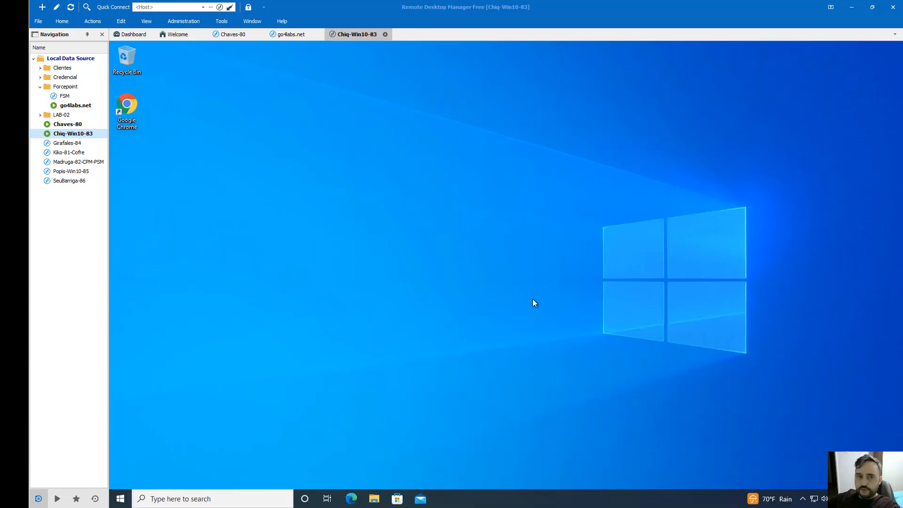
Refresh the remote desktop and launch Event Viewer by searching 'eve'
right_click(258, 123)
left_click(296, 150)
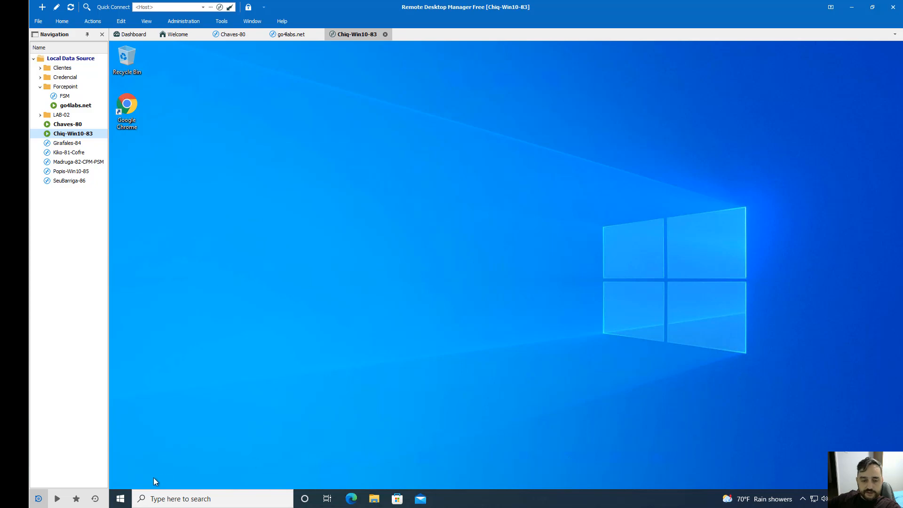
left_click(128, 497)
type("w")
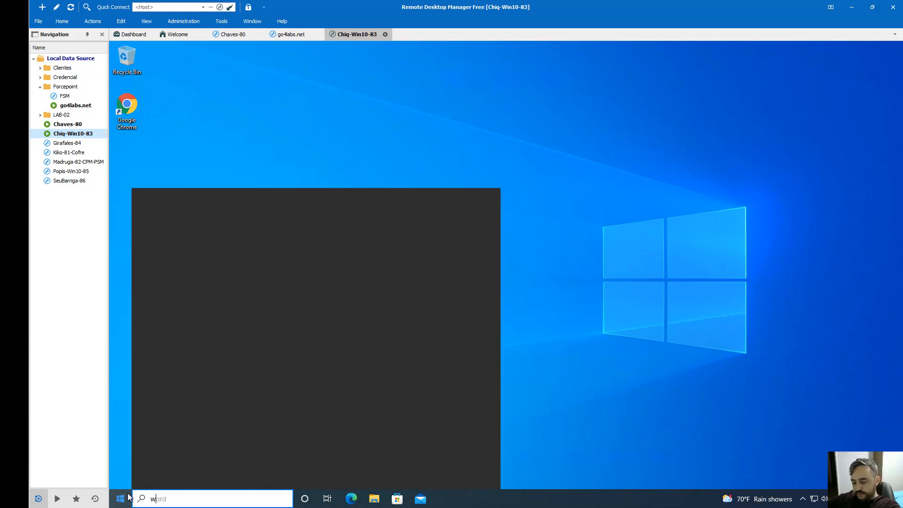
key("BackSpace")
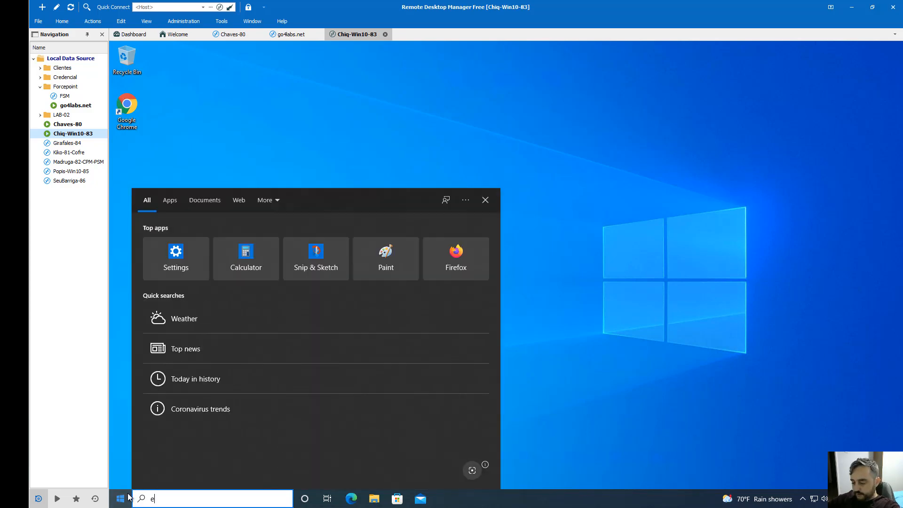
type("eve")
left_click(218, 248)
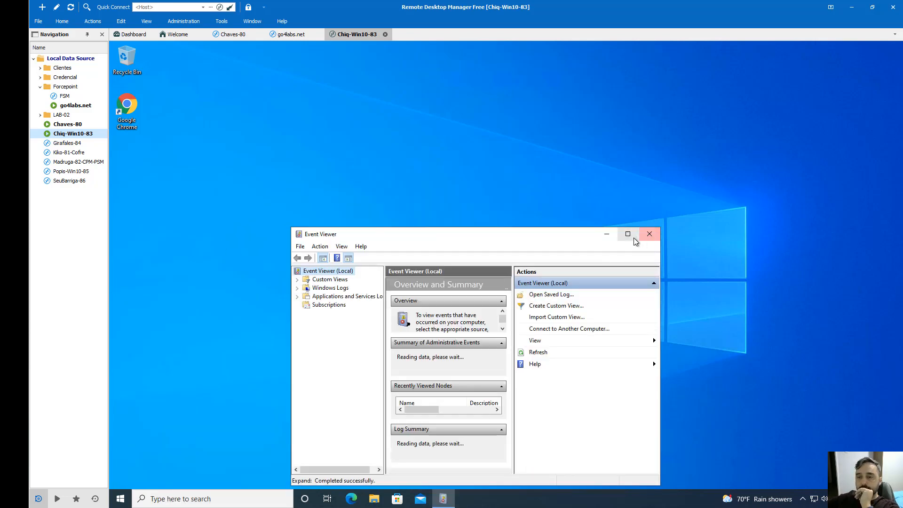
Clear the Windows Security log without saving it, leaving only event 1102
left_click(628, 233)
left_click(115, 99)
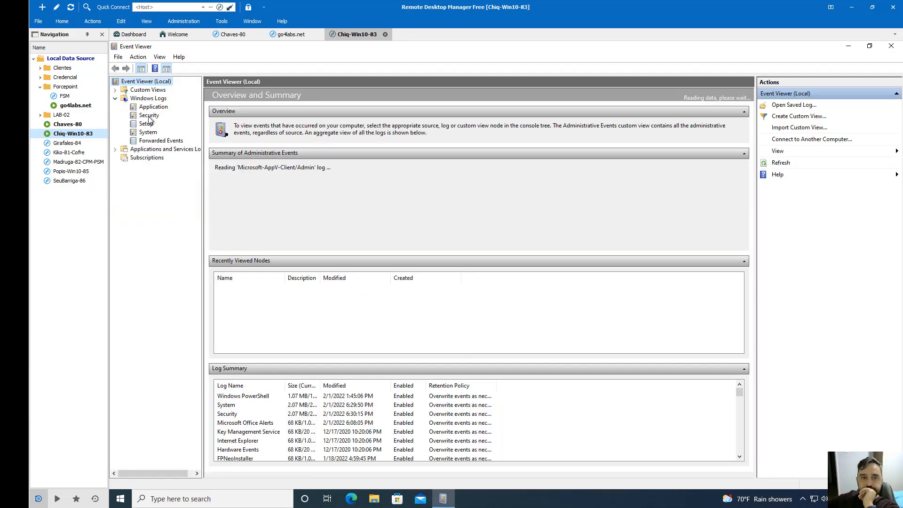
left_click(149, 116)
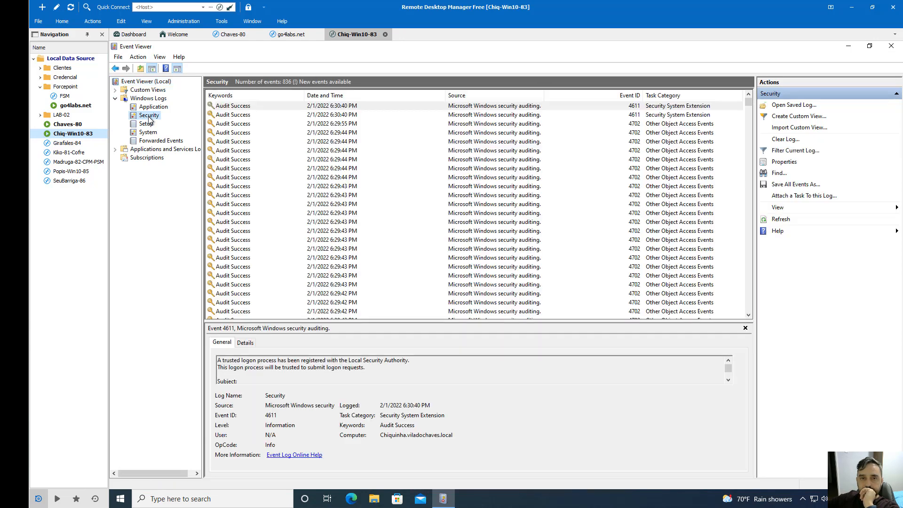
right_click(150, 118)
left_click(215, 157)
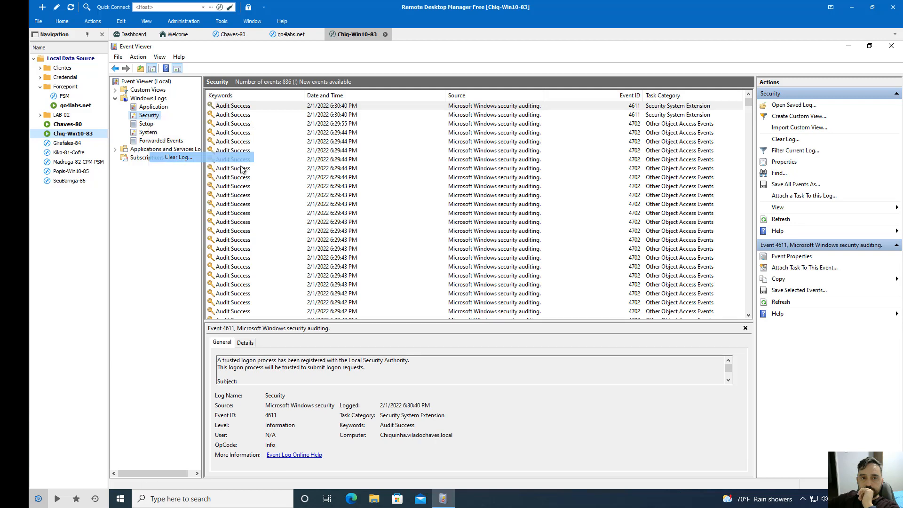
left_click(296, 131)
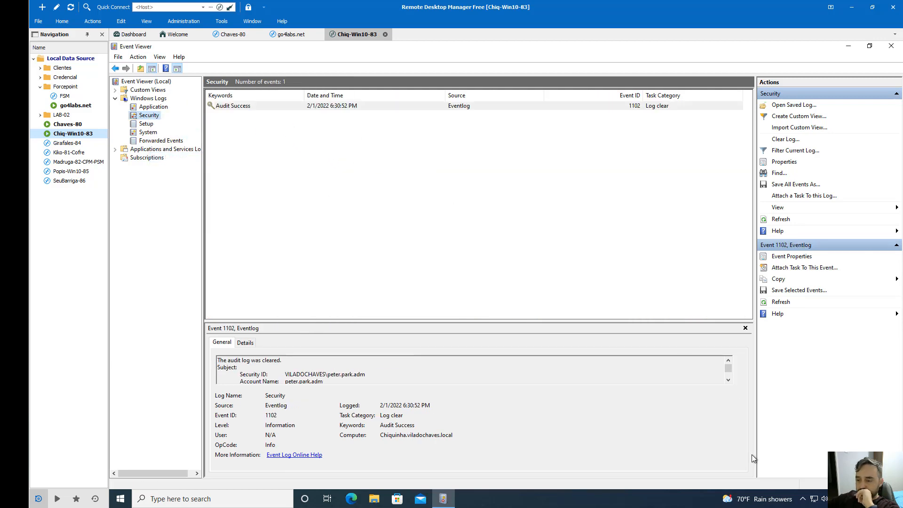
left_click(803, 500)
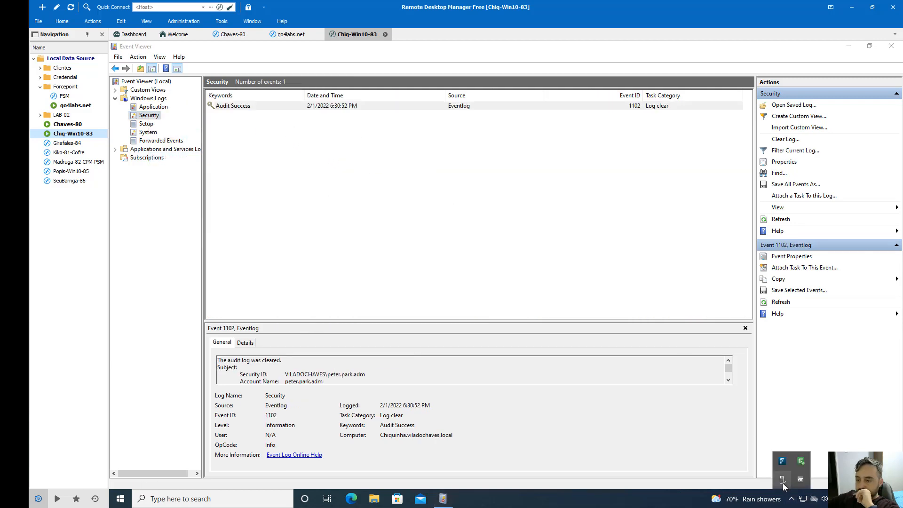
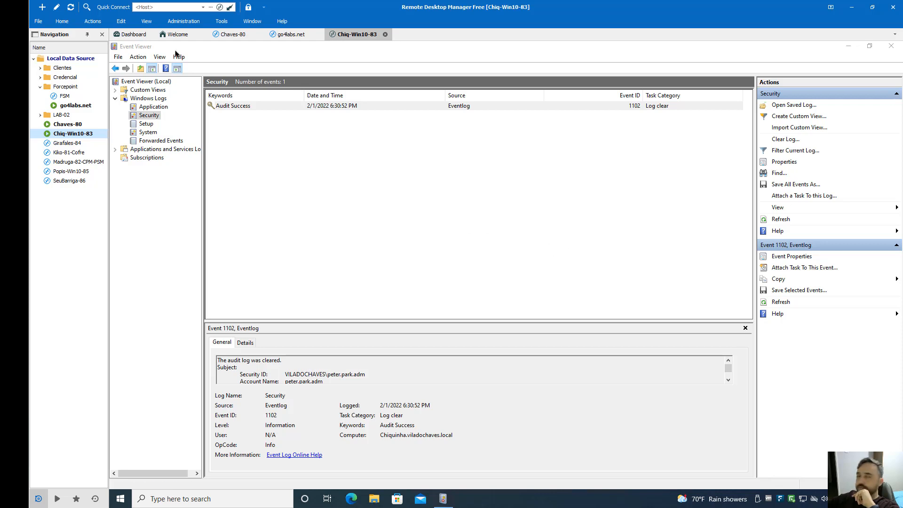
Bring the Forcepoint DUP Dashboards window with the Top risky users chart to the front
left_click(14, 75)
left_click(61, 90)
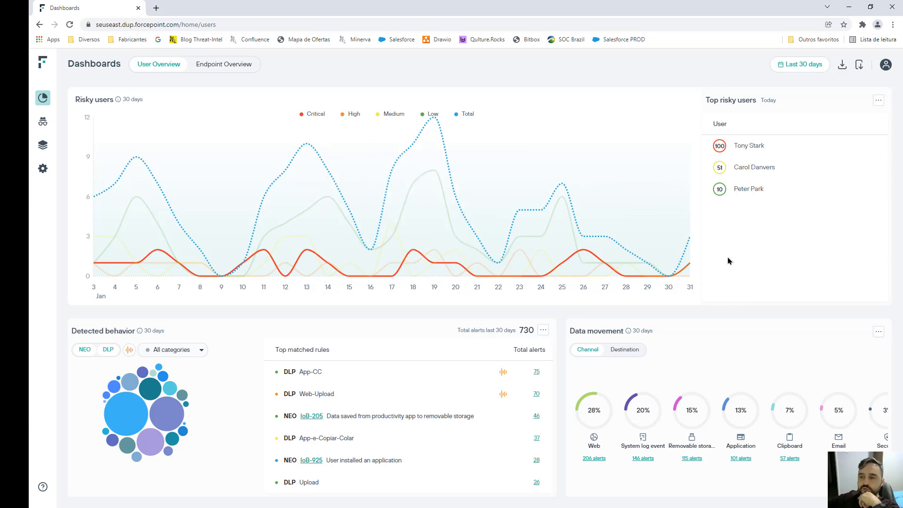
Review the third risky user's 18:30 security event log cleared alert and its IoB-904 documentation
left_click(745, 193)
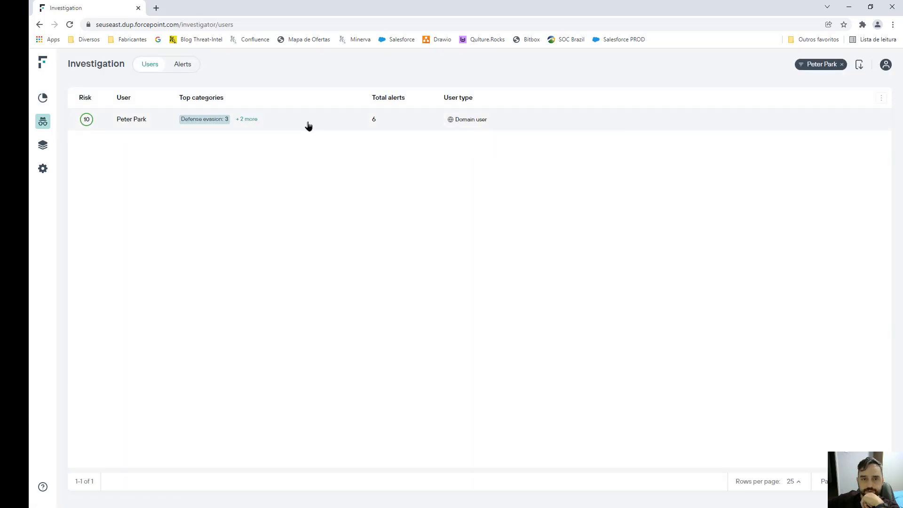
left_click(303, 118)
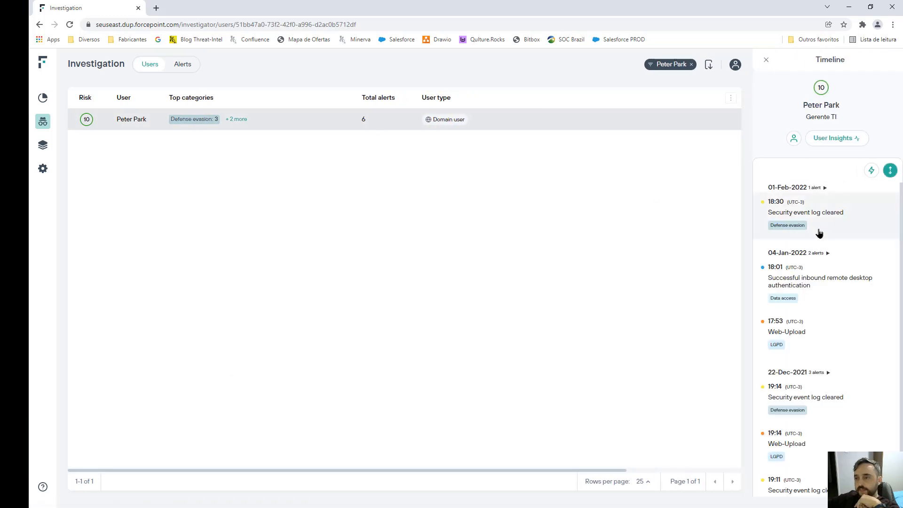
left_click(810, 223)
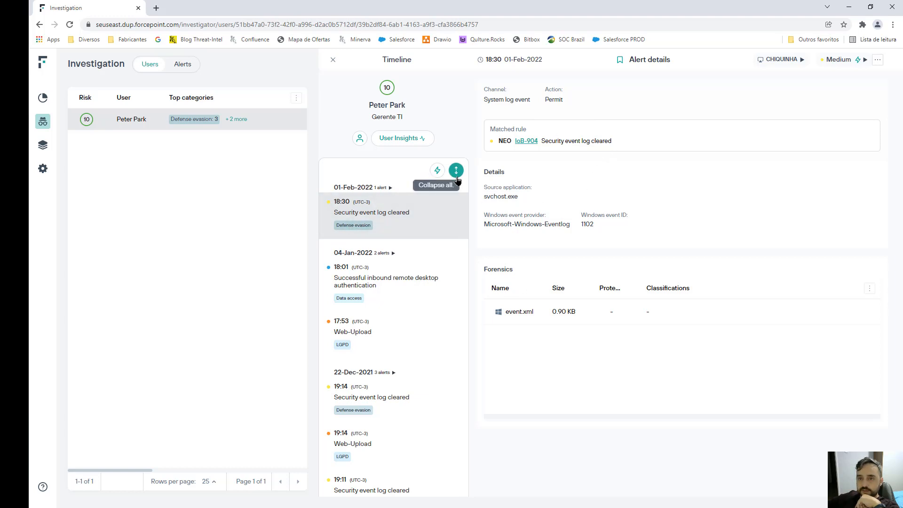
left_click(526, 140)
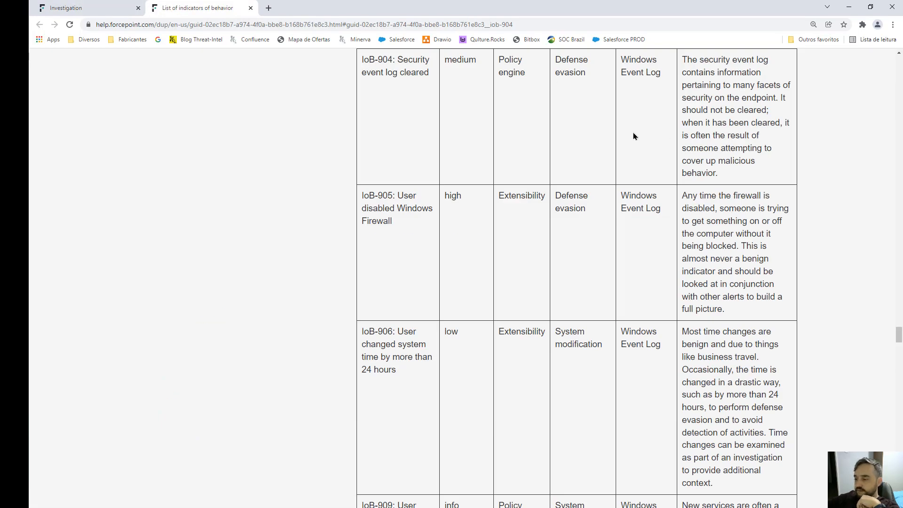
left_click(251, 9)
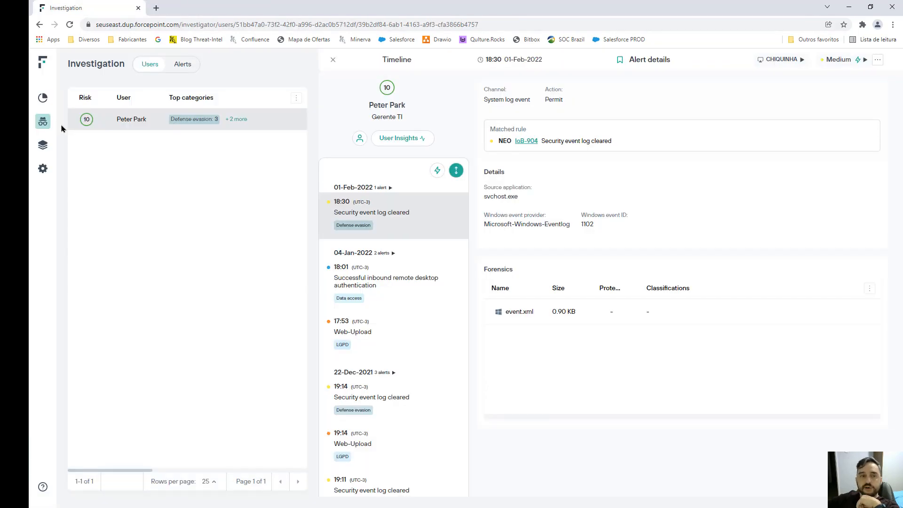
left_click(332, 62)
Return to the filtered users list and switch back to the remote desktop session
left_click(189, 67)
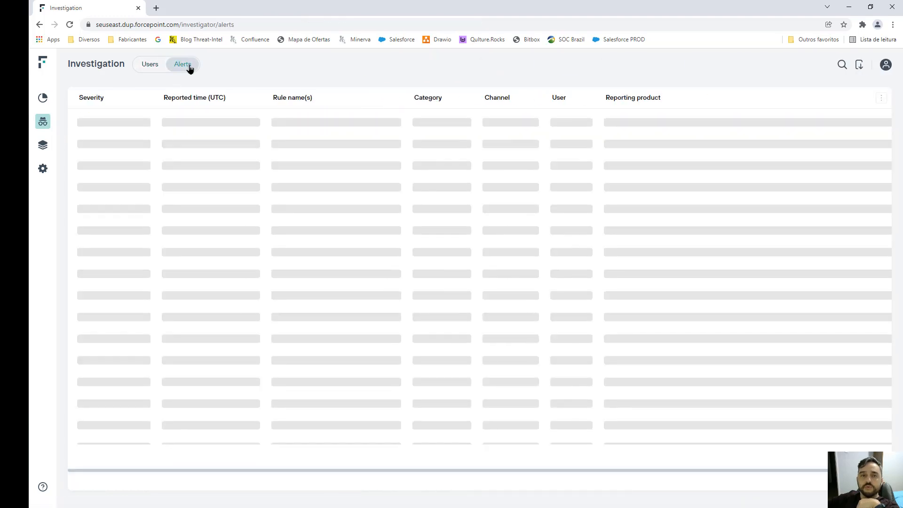
left_click(155, 64)
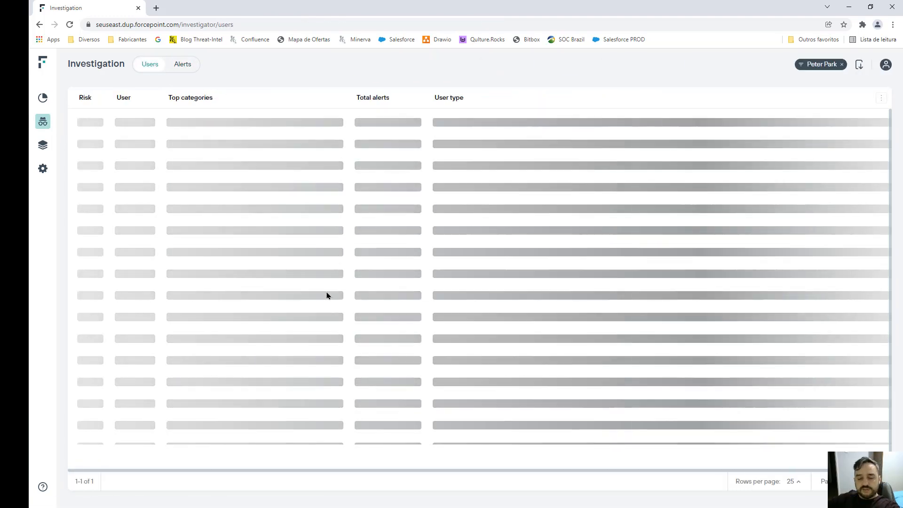
key("alt+Tab")
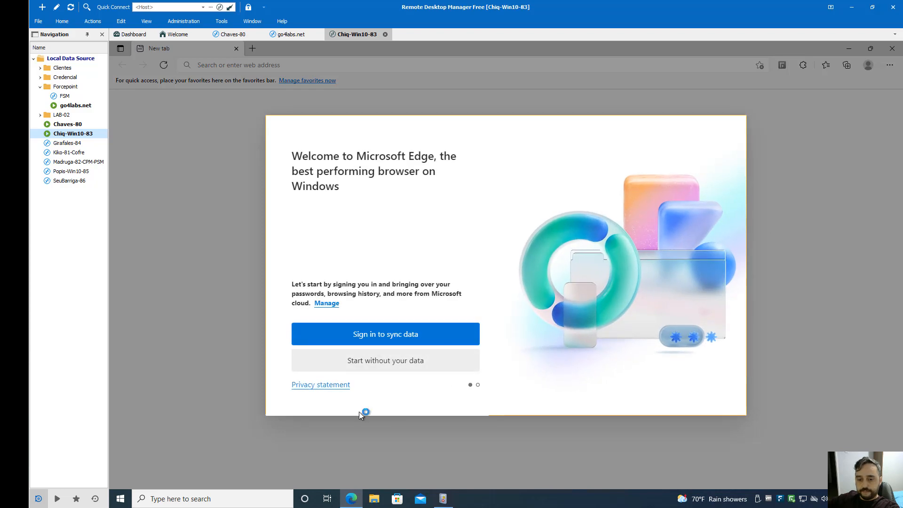
Finish Edge's welcome setup without signing in or syncing, and go to dlptest.com
left_click(397, 371)
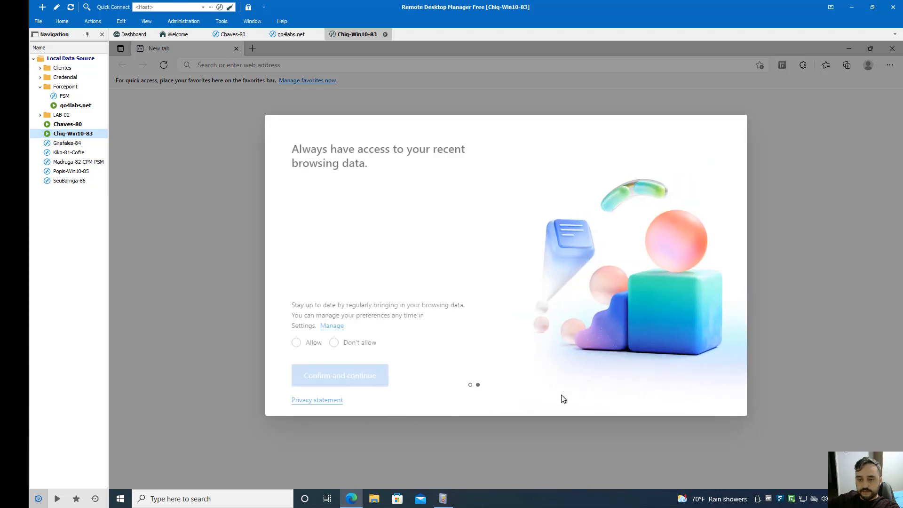
left_click(334, 332)
left_click(363, 368)
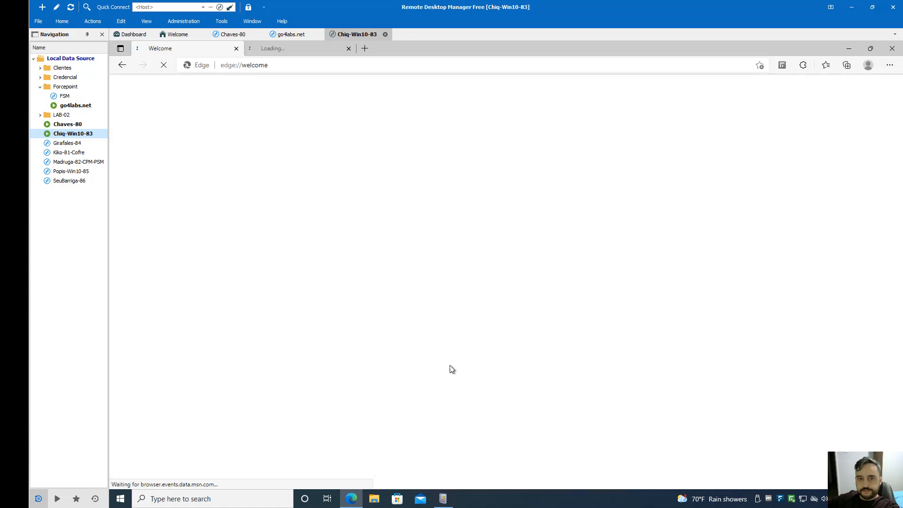
left_click(349, 48)
left_click(345, 64)
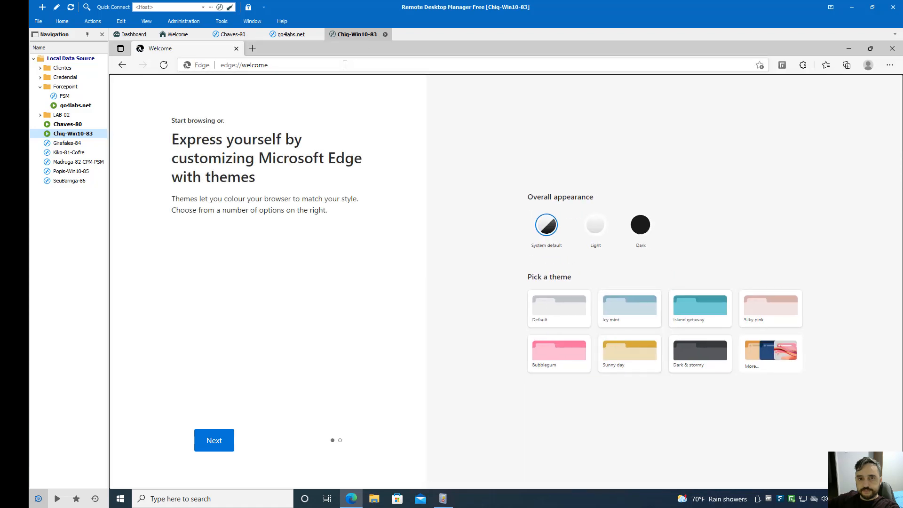
type("dl")
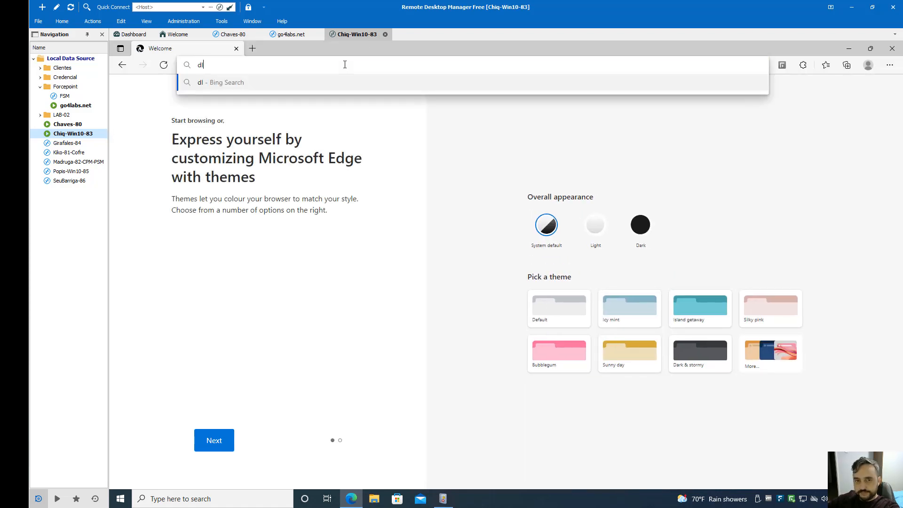
type("ptest.com")
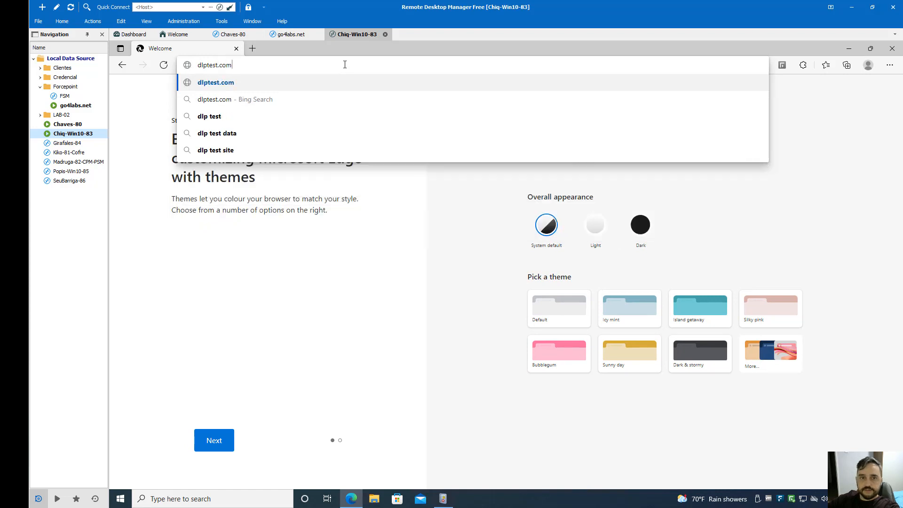
key("Return")
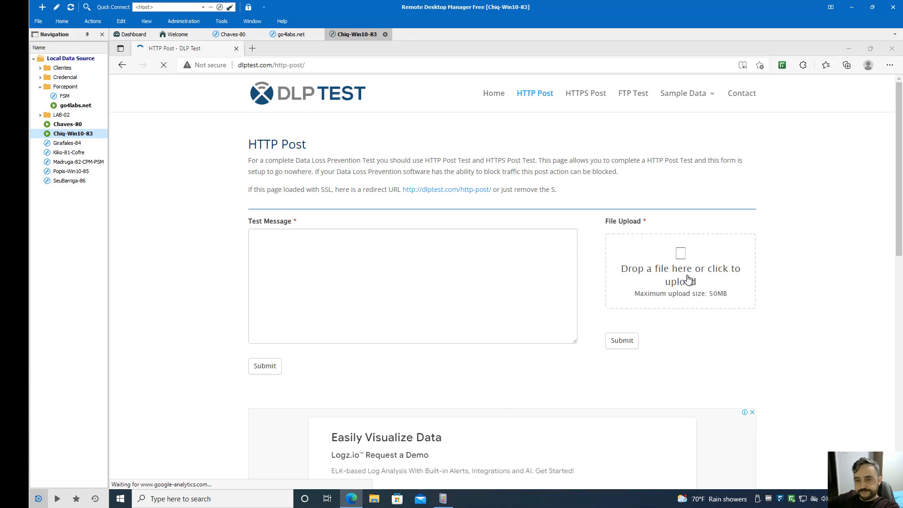
Choose a file to upload and browse to the Users folder on Local Disk (C:)
left_click(688, 279)
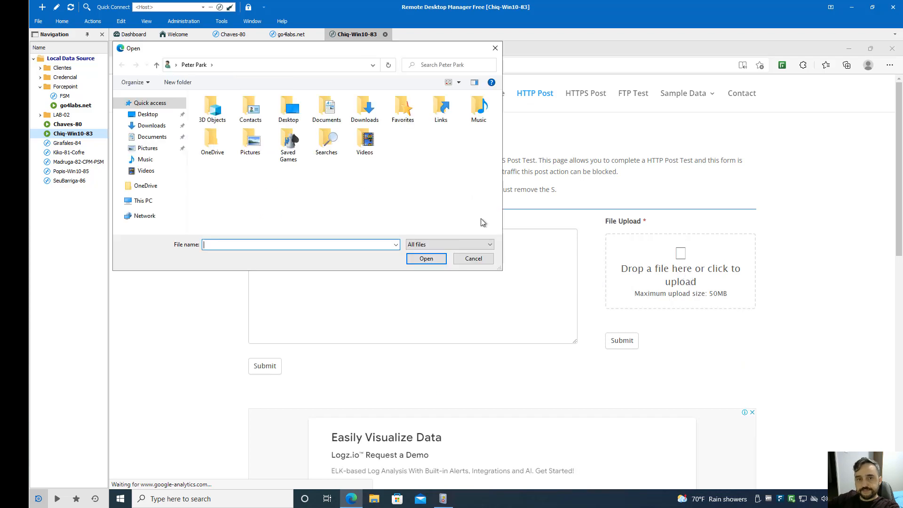
left_click(145, 202)
double_click(250, 148)
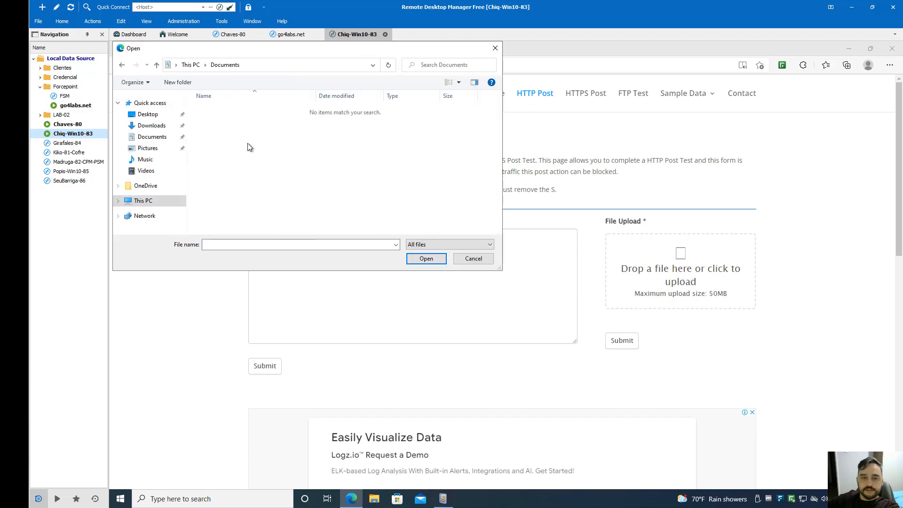
left_click(142, 201)
scroll(238, 213, "down", 2)
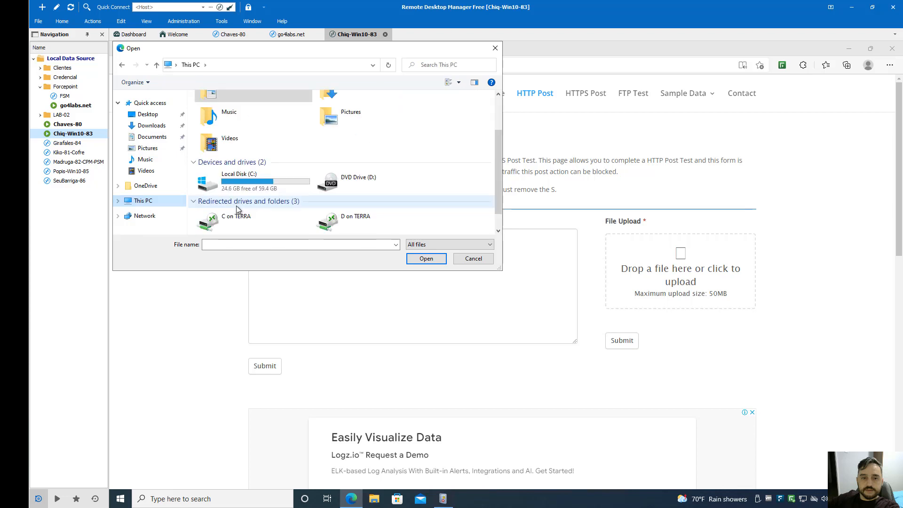
double_click(240, 188)
double_click(228, 141)
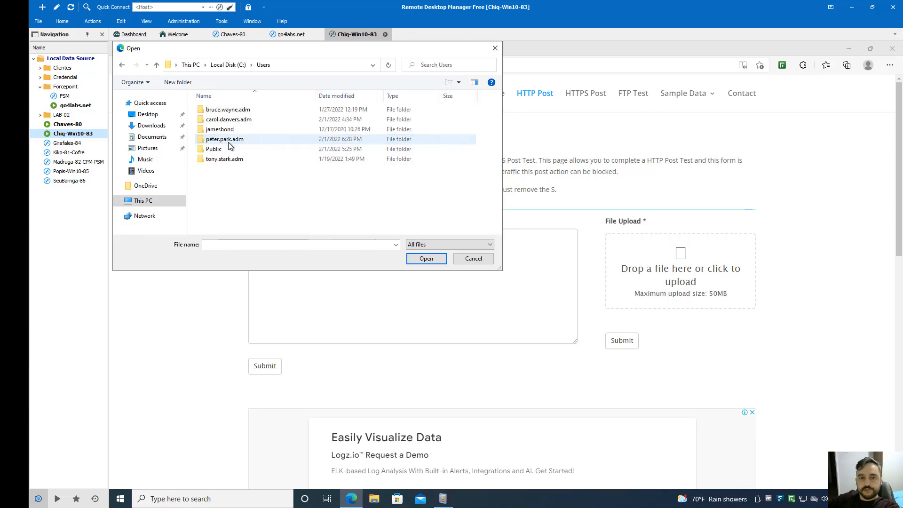
Grant access to the other user's profile and attach Salarios-2021.xlsx from its Downloads folder
double_click(237, 160)
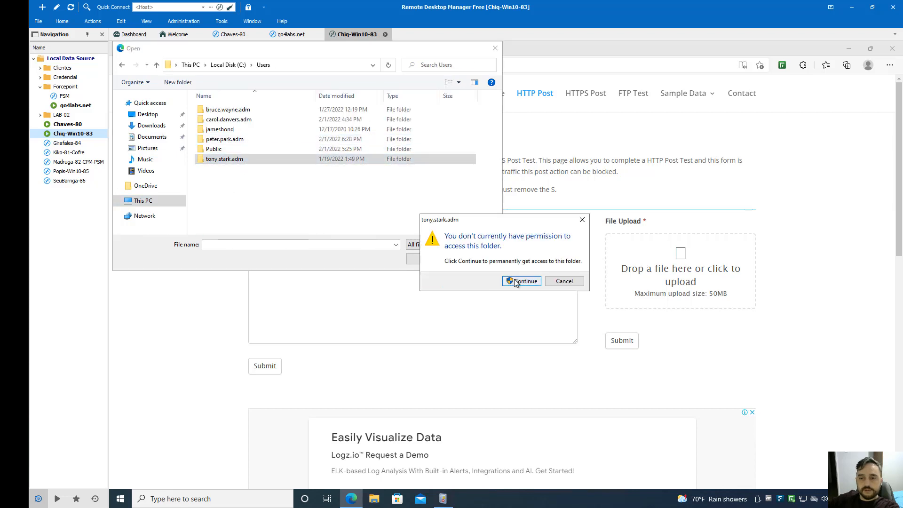
left_click(521, 280)
left_click(476, 327)
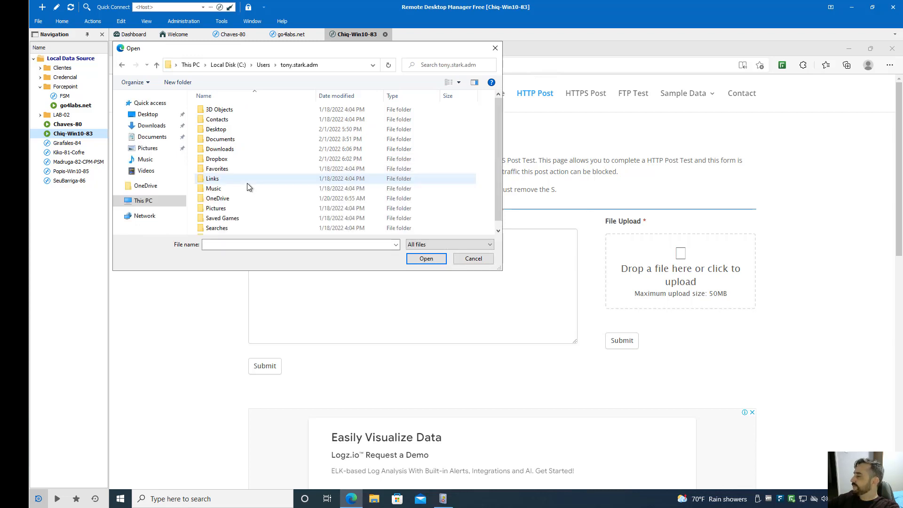
left_click(230, 150)
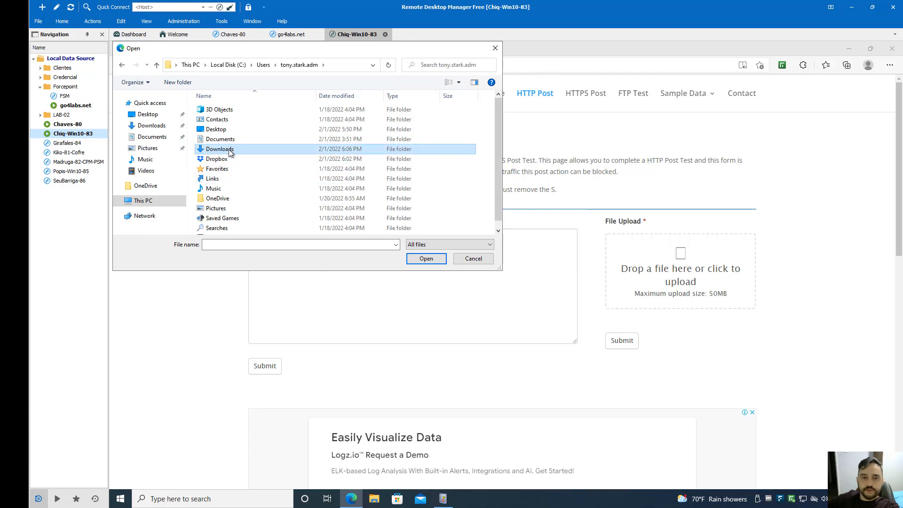
double_click(229, 150)
double_click(239, 121)
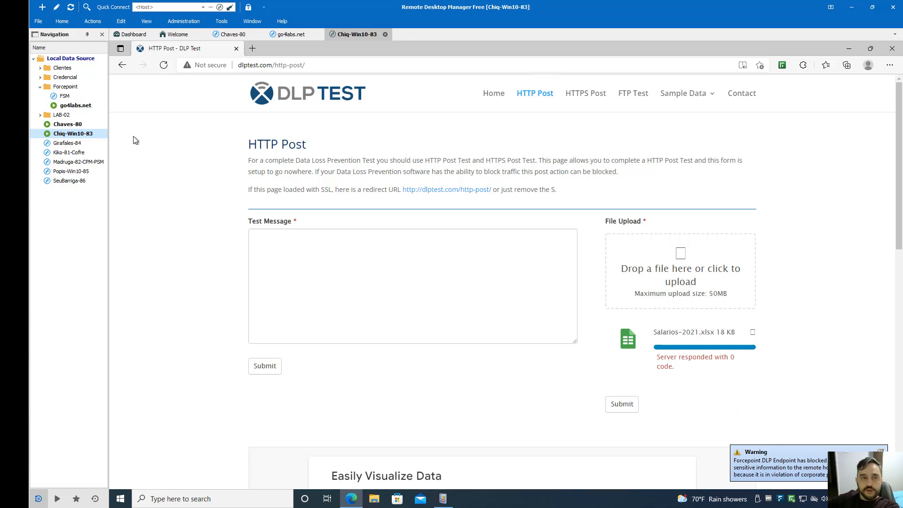
Reload the DUP Dashboards and open the alert timeline of the user with risk score 46
left_click(18, 61)
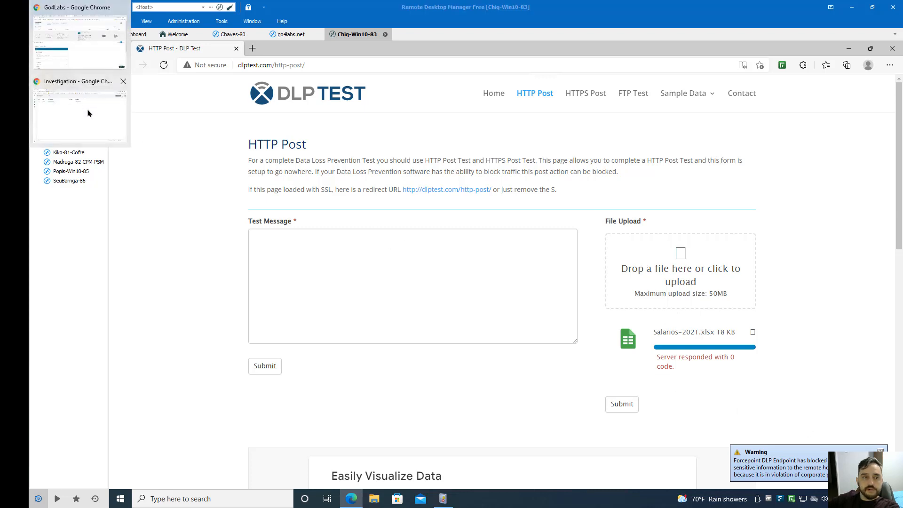
left_click(89, 113)
left_click(43, 98)
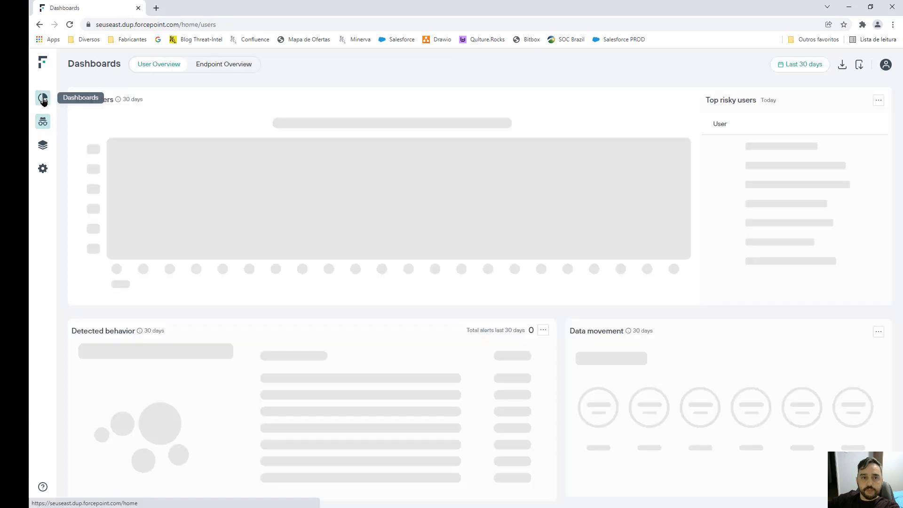
left_click(43, 99)
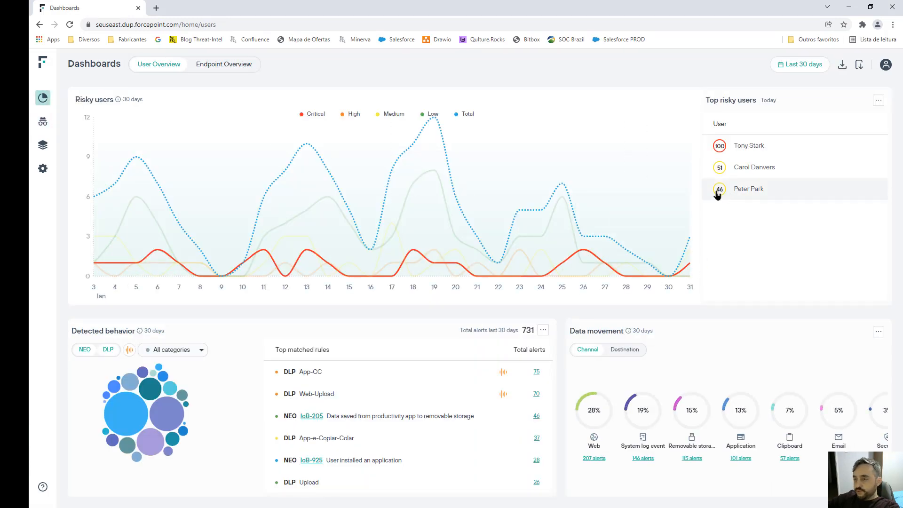
left_click(748, 193)
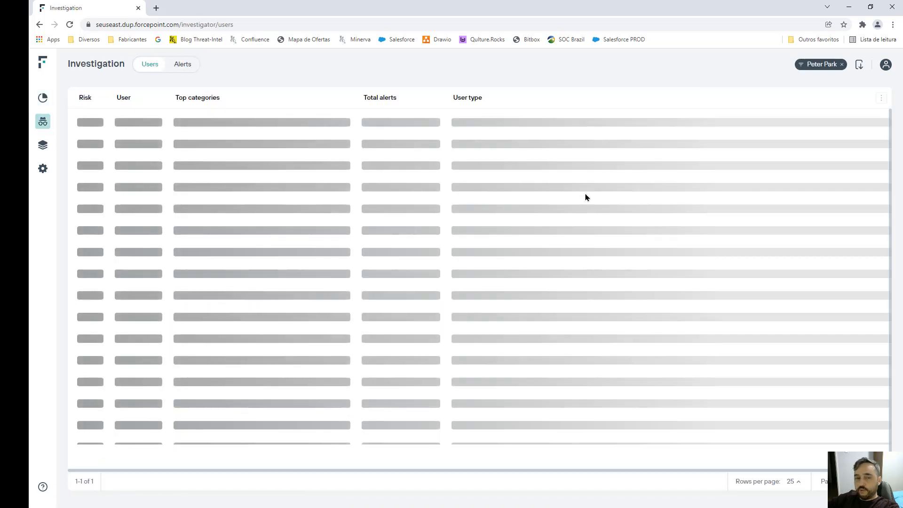
left_click(355, 128)
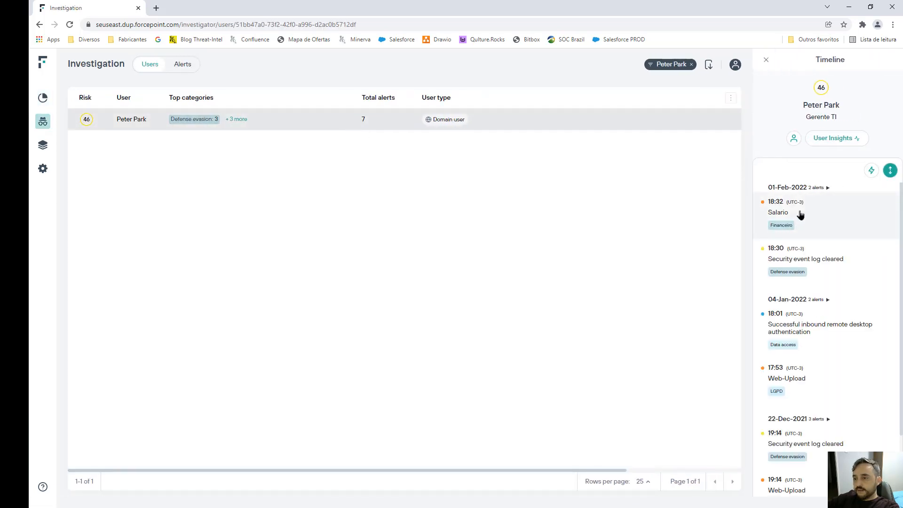
Review the 18:32 Salario blocked-upload alert and the Security event log cleared alert details
left_click(801, 214)
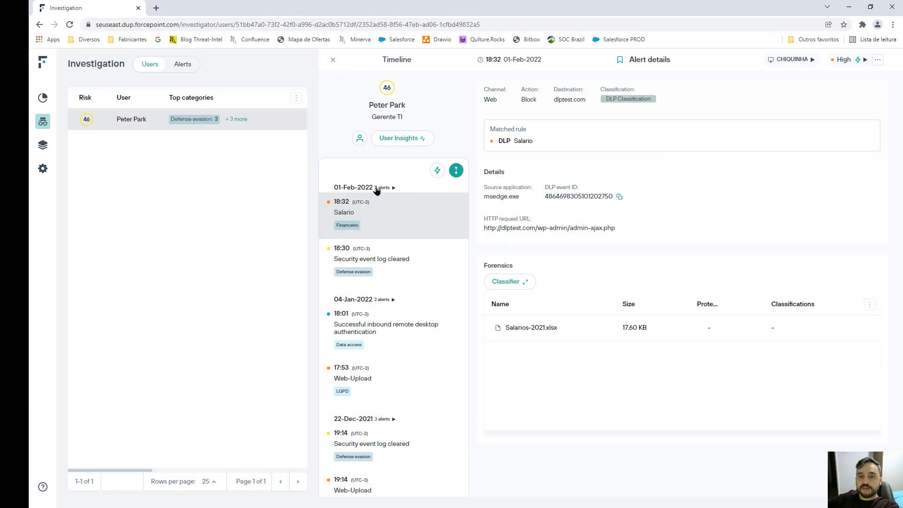
left_click(332, 62)
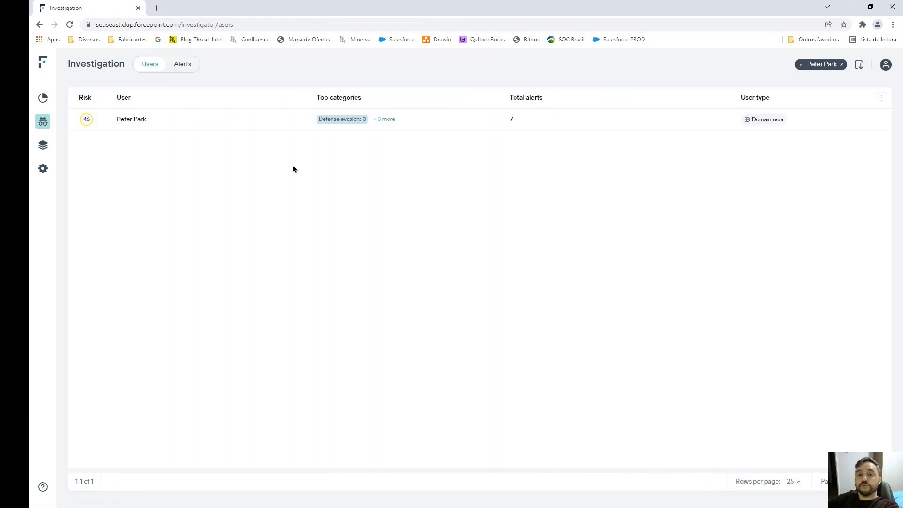
left_click(197, 119)
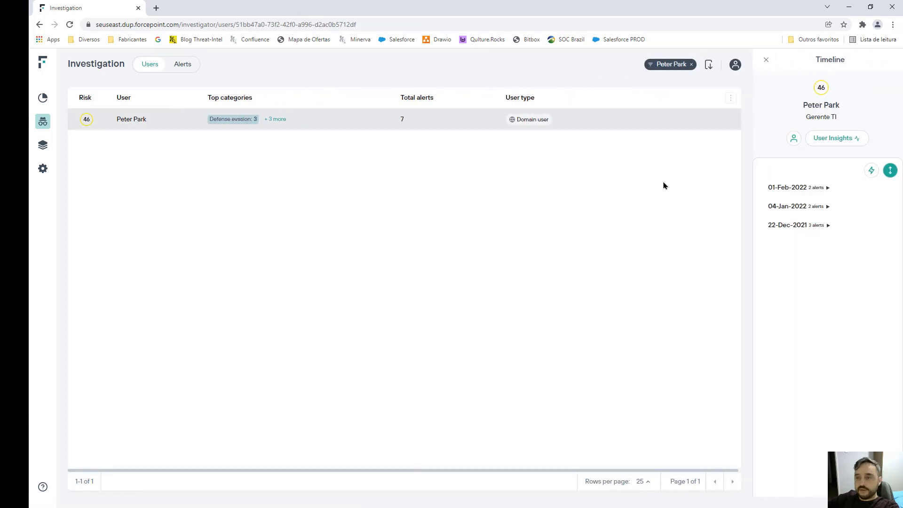
left_click(793, 202)
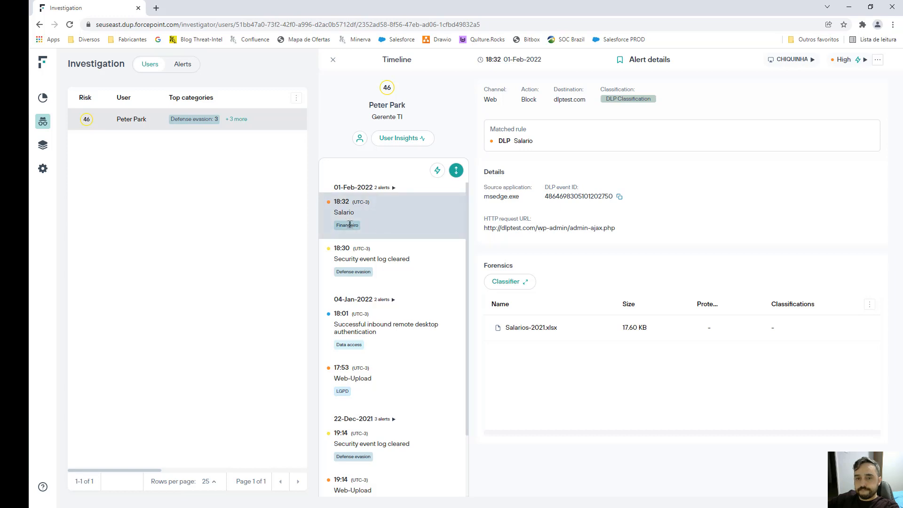
left_click(368, 265)
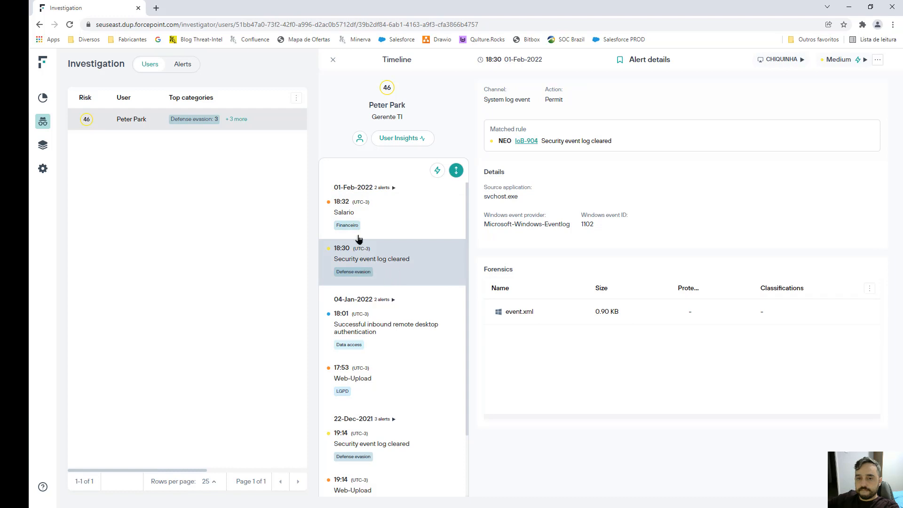
left_click(355, 219)
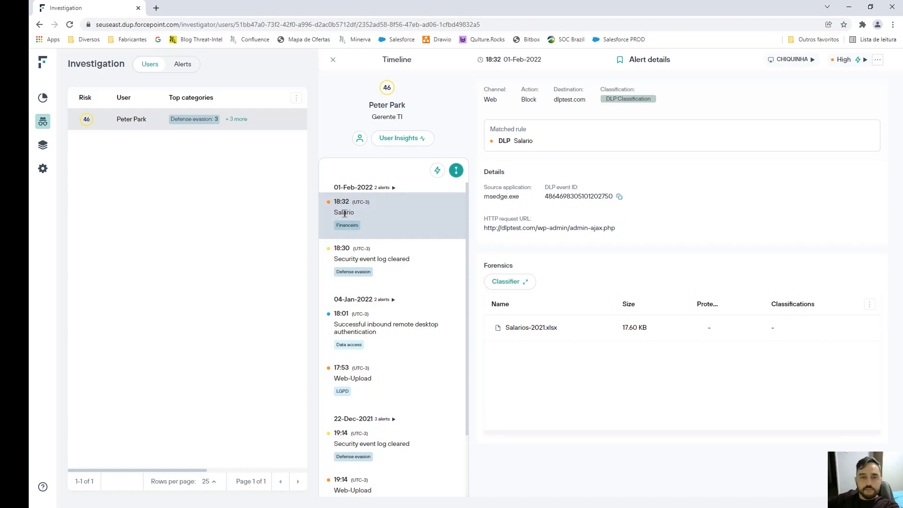
left_click(333, 60)
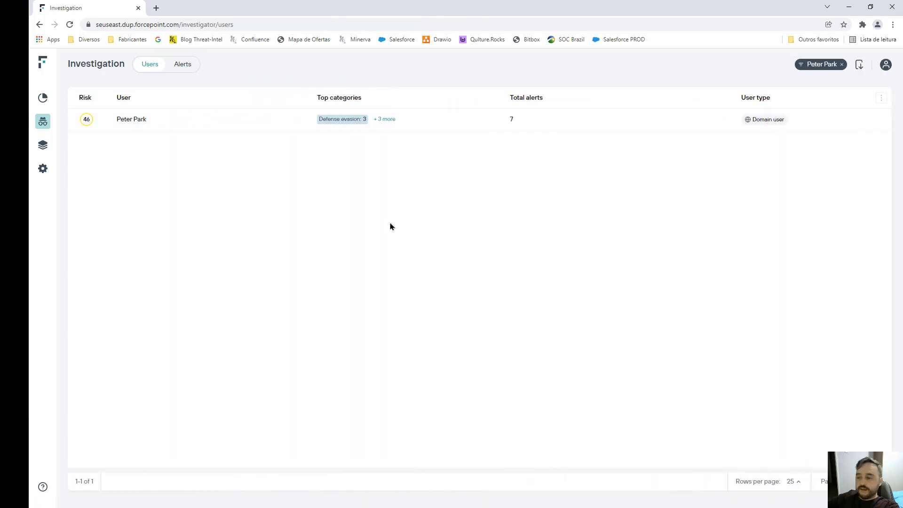
left_click(43, 98)
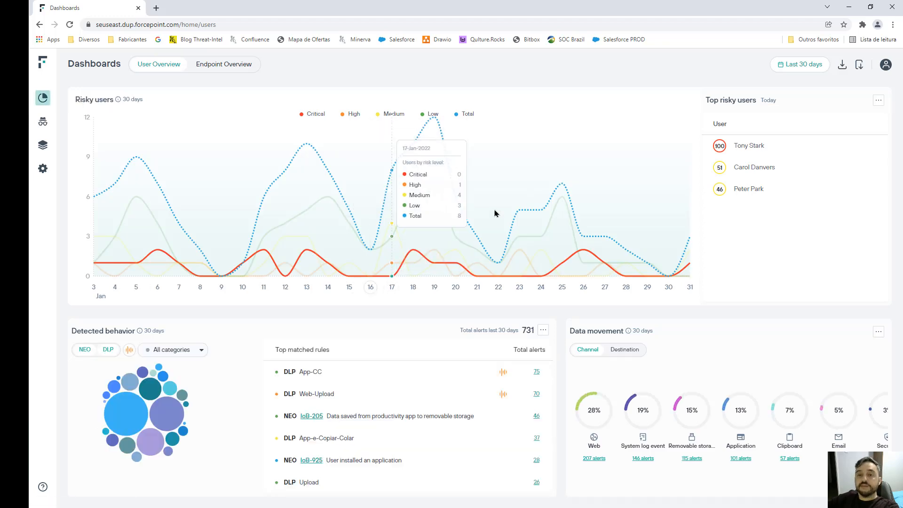
key("alt+Tab")
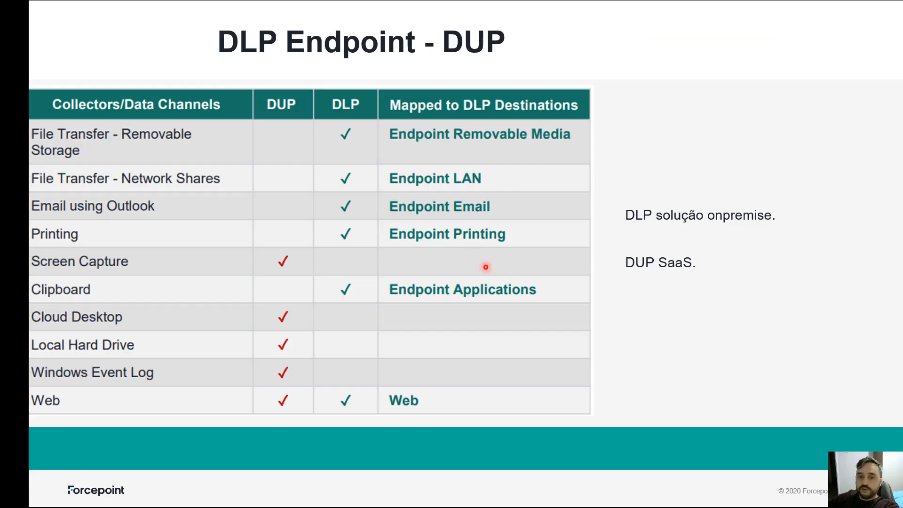